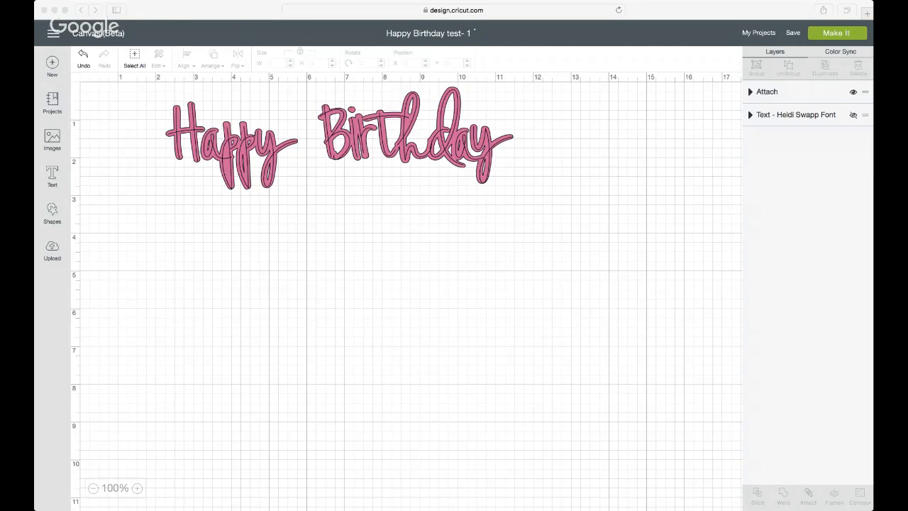
{"action": "left_click", "coordinate": [168, 14]}
{"action": "left_click_drag", "start_coordinate": [168, 14], "coordinate": [166, 11]}
{"action": "left_click", "coordinate": [160, 9]}
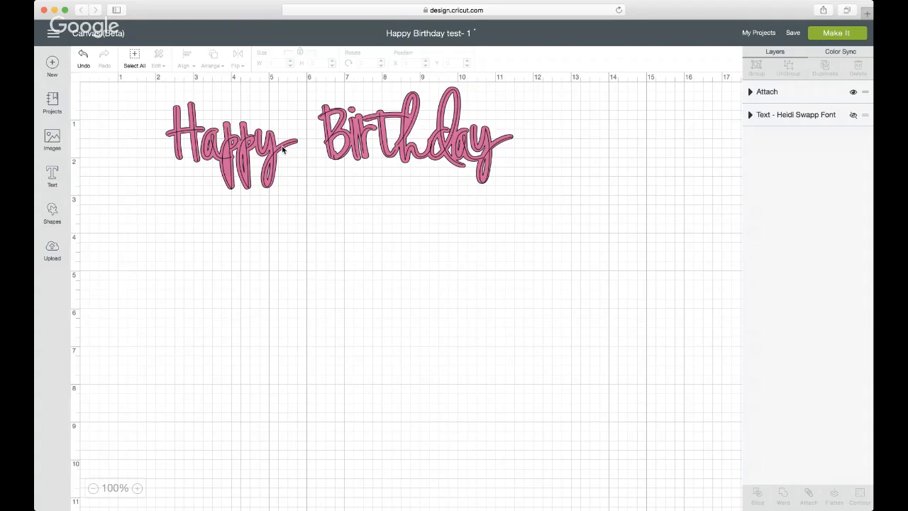
Move the attached Happy Birthday design down the canvas to about X 2.34, Y 1.09
{"action": "left_click_drag", "start_coordinate": [252, 138], "coordinate": [248, 183]}
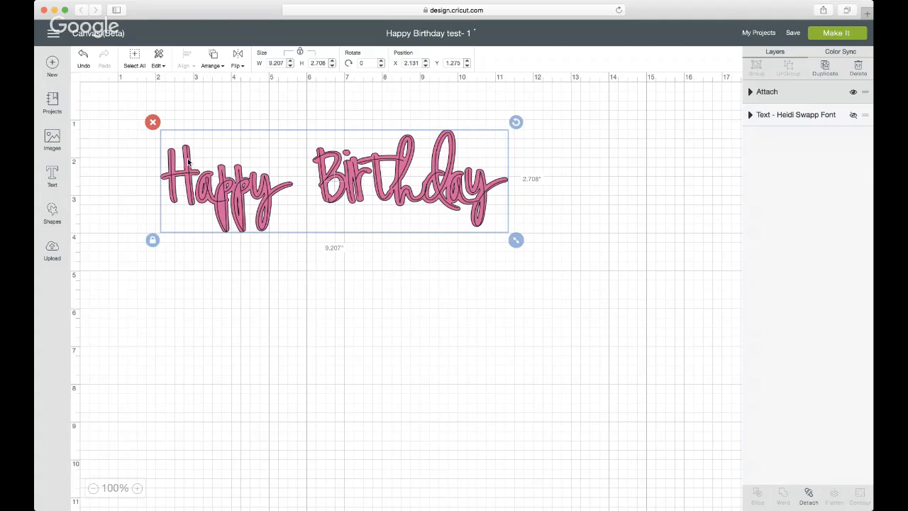
{"action": "mouse_move", "coordinate": [187, 162]}
{"action": "left_mouse_down"}
{"action": "mouse_move", "coordinate": [184, 170]}
{"action": "mouse_move", "coordinate": [180, 160]}
{"action": "mouse_move", "coordinate": [188, 164]}
{"action": "left_mouse_up"}
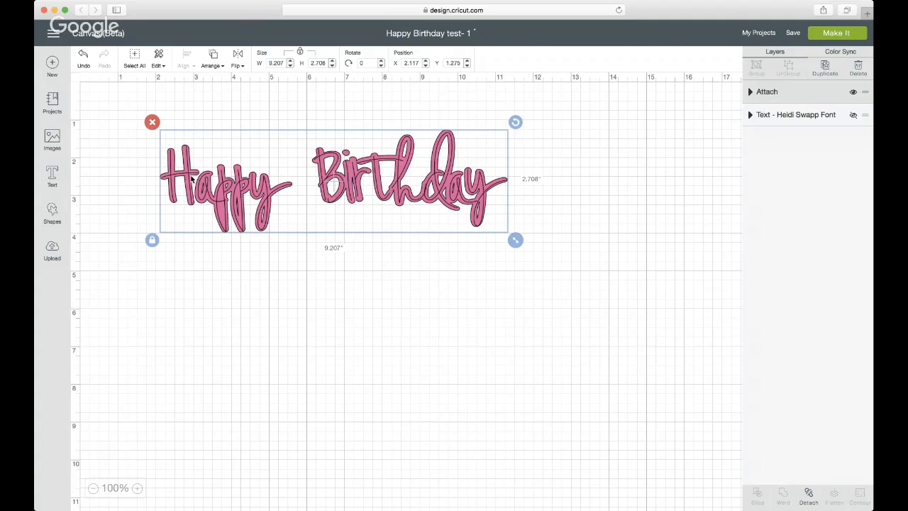
{"action": "left_click_drag", "start_coordinate": [191, 180], "coordinate": [199, 172]}
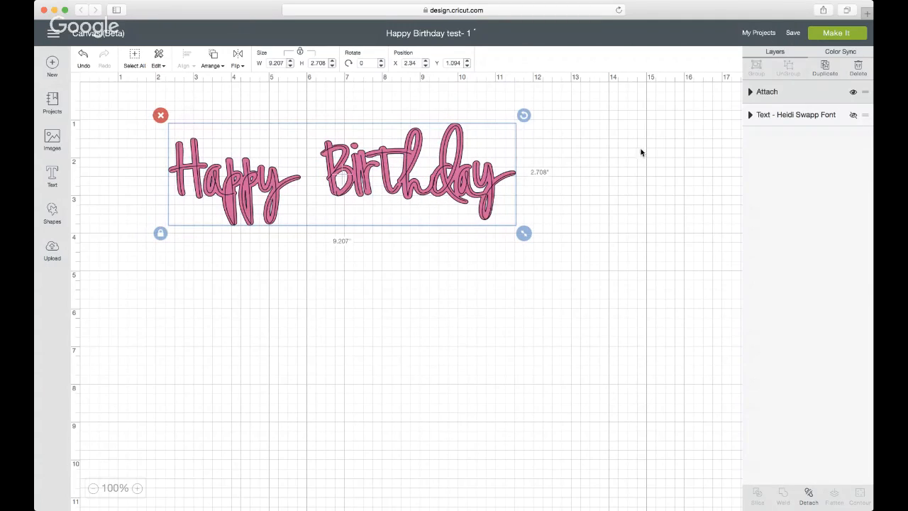
Expand the Attach group to examine its letter layers and preview the design on the cutting mat, returning to the canvas
{"action": "left_click", "coordinate": [749, 93]}
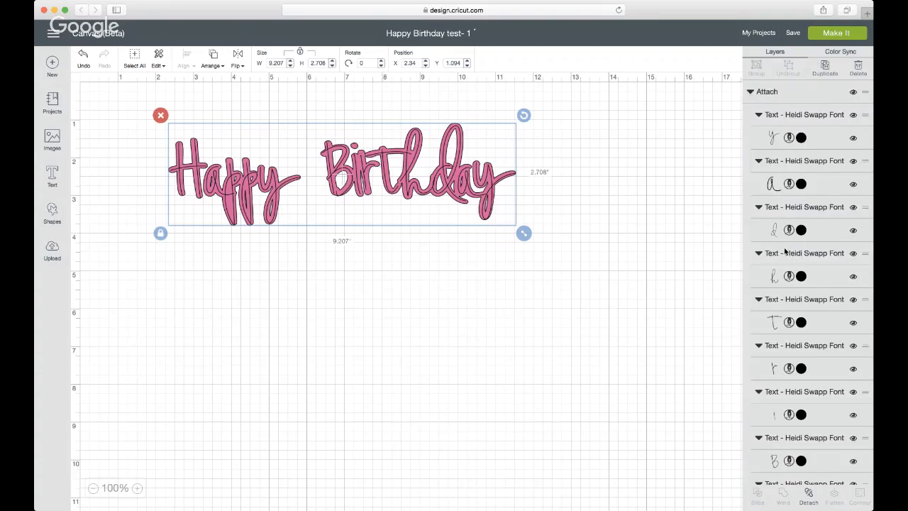
{"action": "scroll", "coordinate": [784, 252], "scroll_direction": "down", "scroll_amount": 2}
{"action": "scroll", "coordinate": [461, 149], "scroll_direction": "down", "scroll_amount": 1}
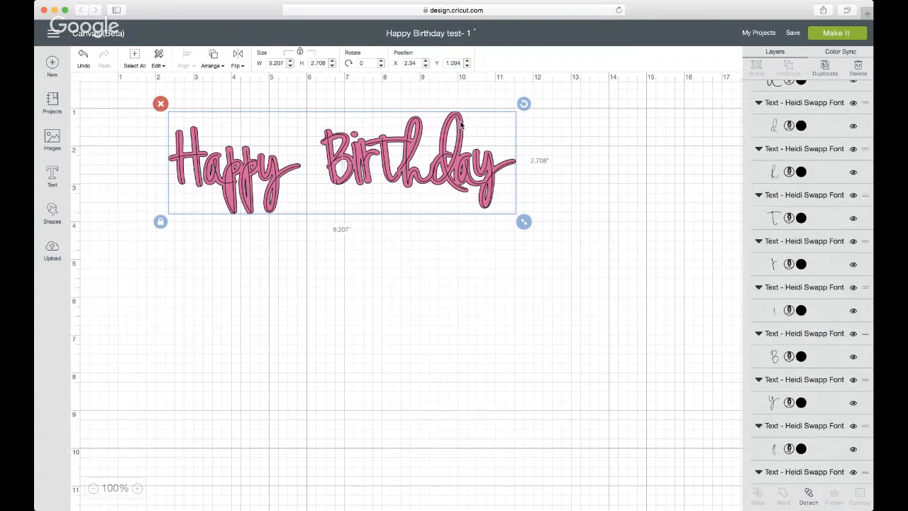
{"action": "left_click", "coordinate": [835, 35]}
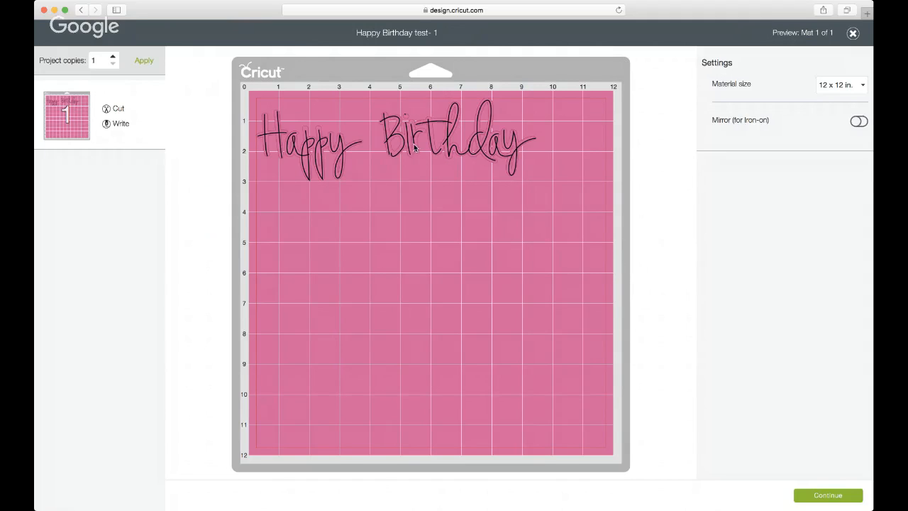
{"action": "left_click", "coordinate": [853, 34]}
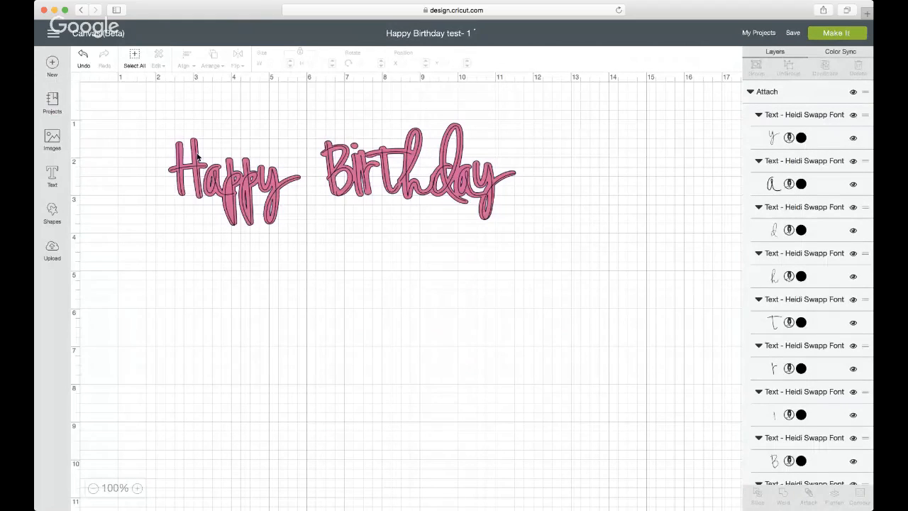
Move the Happy Birthday design up to about Y 0.58 and add the text "Good Morning" below it
{"action": "left_click_drag", "start_coordinate": [198, 158], "coordinate": [237, 160]}
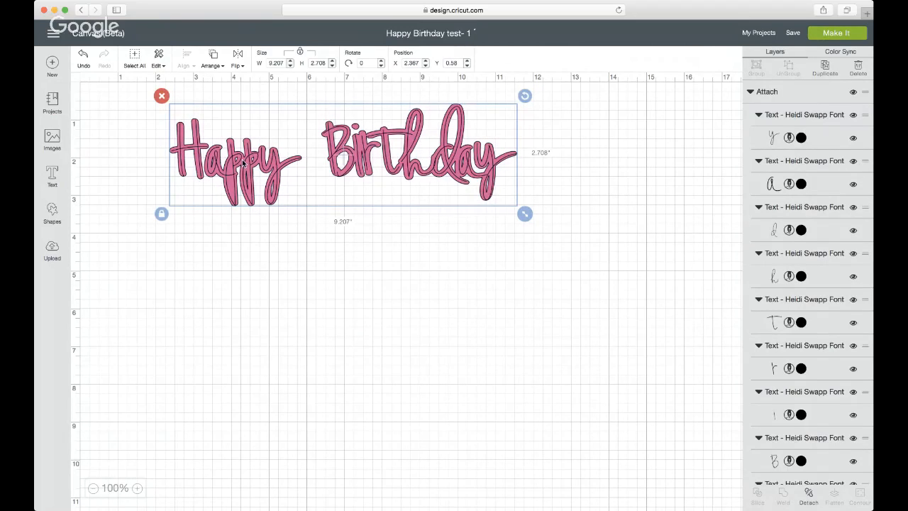
{"action": "left_click", "coordinate": [53, 178]}
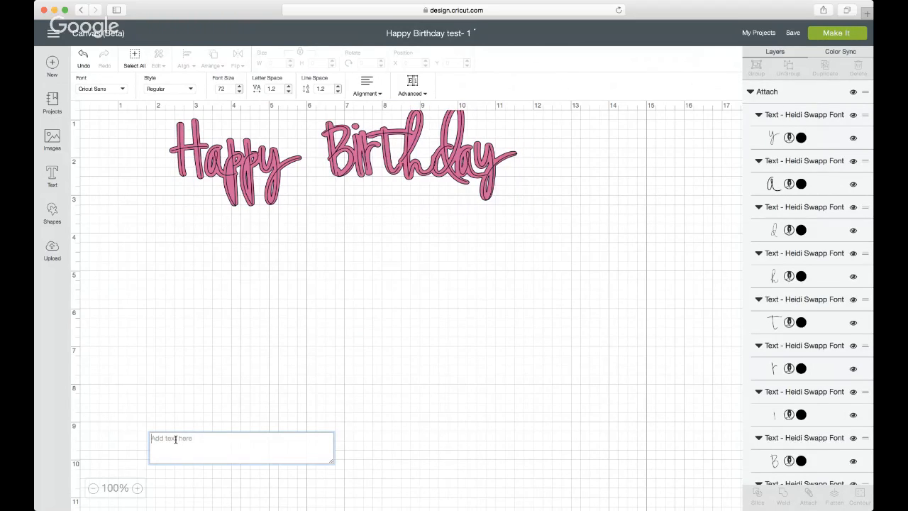
{"action": "type", "text": "Goo"}
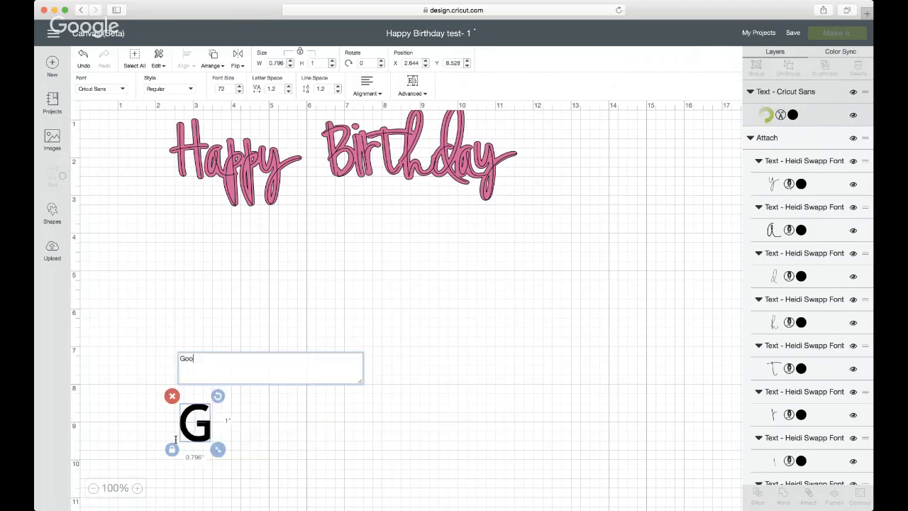
{"action": "type", "text": "d Mor"}
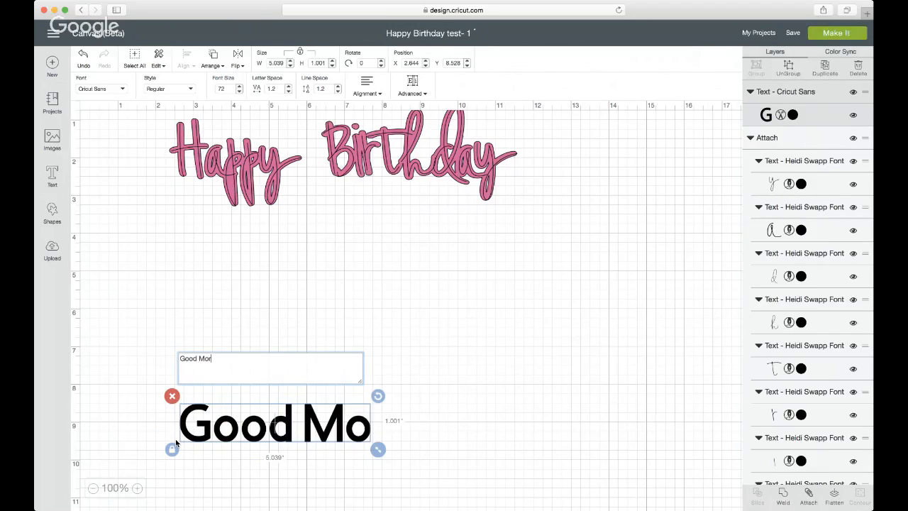
{"action": "type", "text": "ning"}
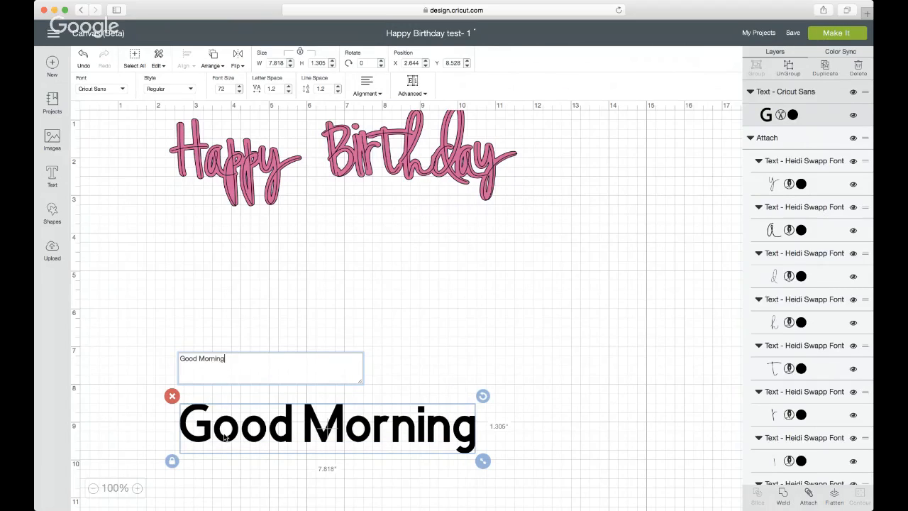
{"action": "left_click_drag", "start_coordinate": [224, 421], "coordinate": [270, 331]}
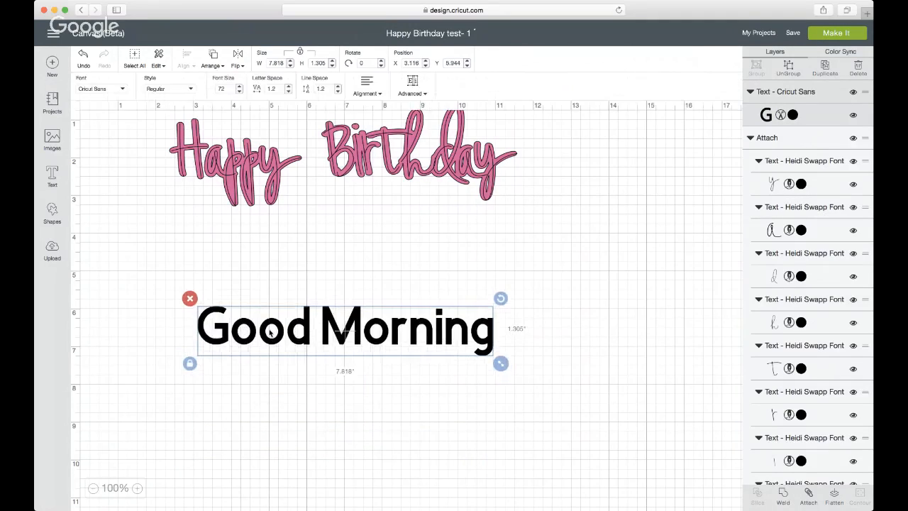
Change the Good Morning text to Heidi Swapp Font and place it just beneath the Happy Birthday design
{"action": "left_click", "coordinate": [124, 90]}
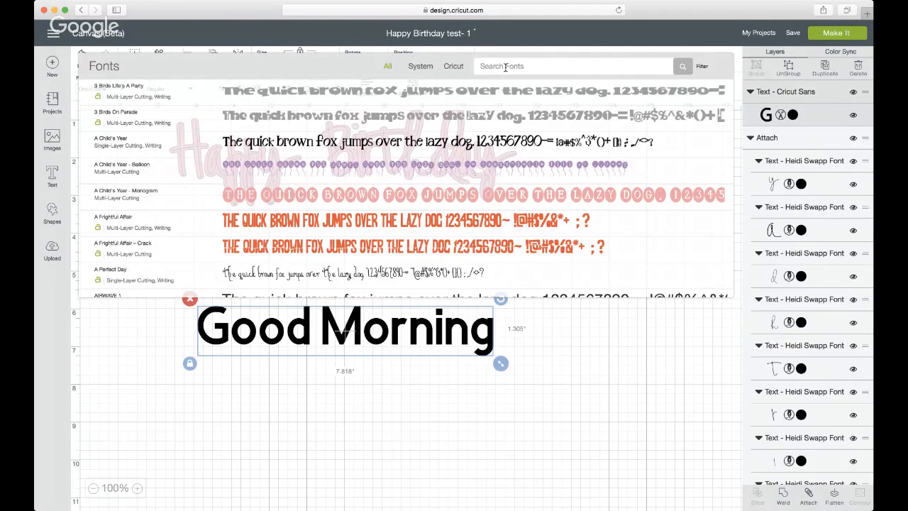
{"action": "scroll", "coordinate": [343, 187], "scroll_direction": "down", "scroll_amount": 3}
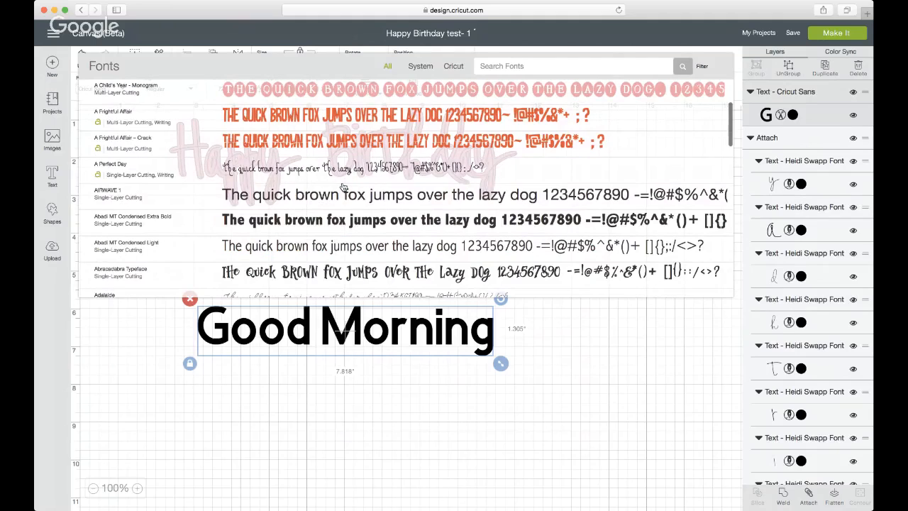
{"action": "scroll", "coordinate": [343, 187], "scroll_direction": "down", "scroll_amount": 10}
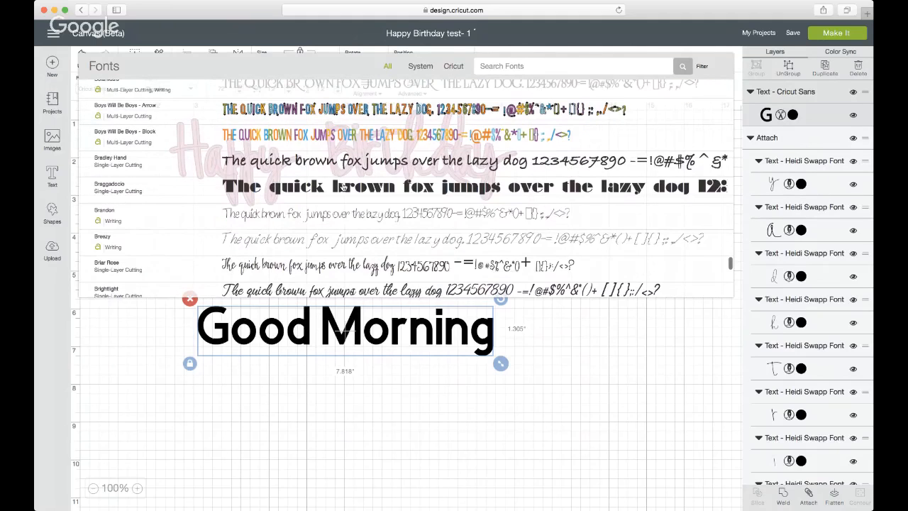
{"action": "scroll", "coordinate": [342, 187], "scroll_direction": "down", "scroll_amount": 10}
{"action": "left_click", "coordinate": [512, 66]}
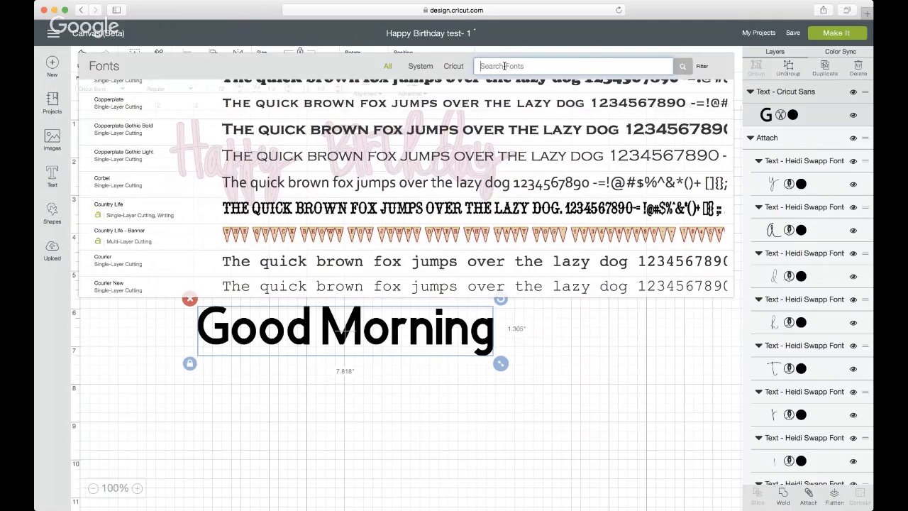
{"action": "type", "text": "hel"}
{"action": "type", "text": "di"}
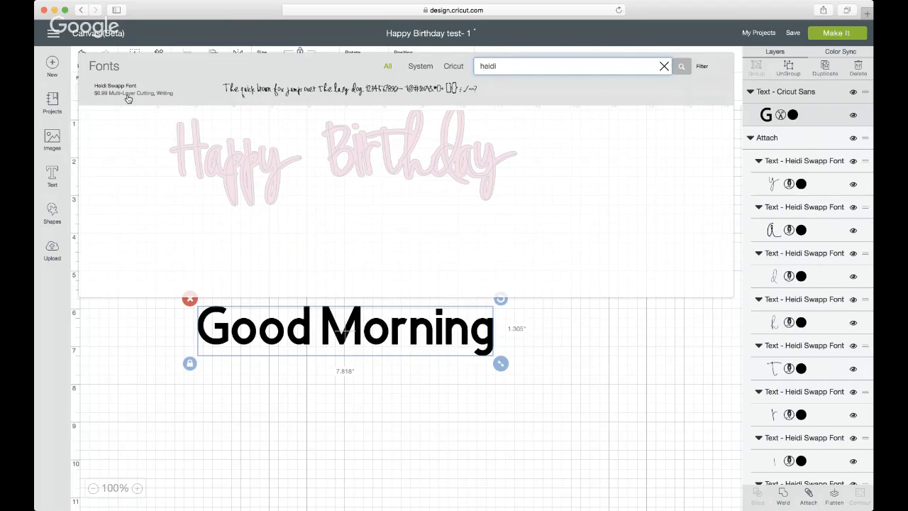
{"action": "left_click", "coordinate": [161, 97]}
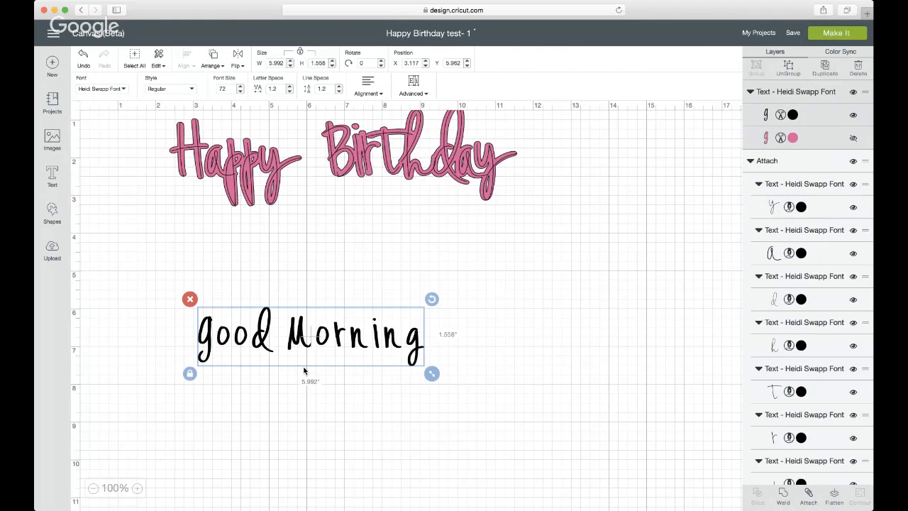
{"action": "left_click_drag", "start_coordinate": [299, 338], "coordinate": [280, 262]}
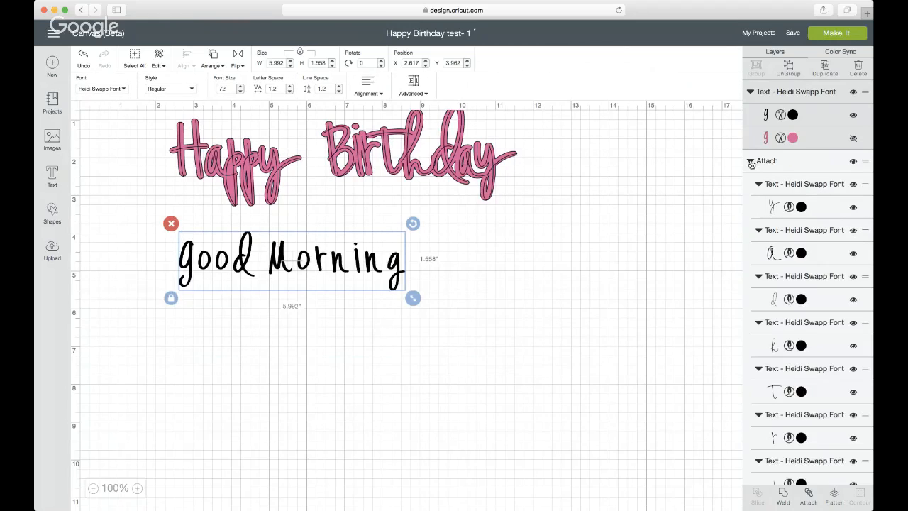
Examine the Happy Birthday design's attached text and weld layers, and collapse the Attach group
{"action": "left_click", "coordinate": [415, 141]}
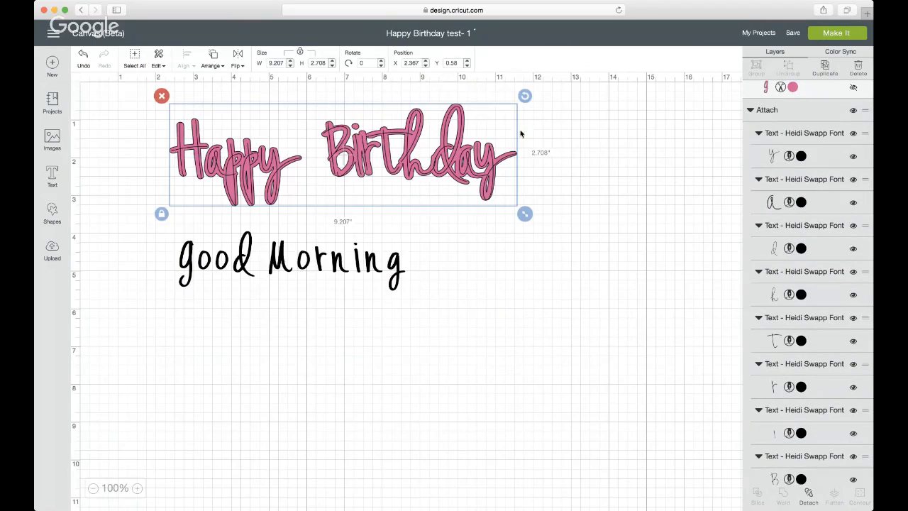
{"action": "scroll", "coordinate": [833, 280], "scroll_direction": "down", "scroll_amount": 10}
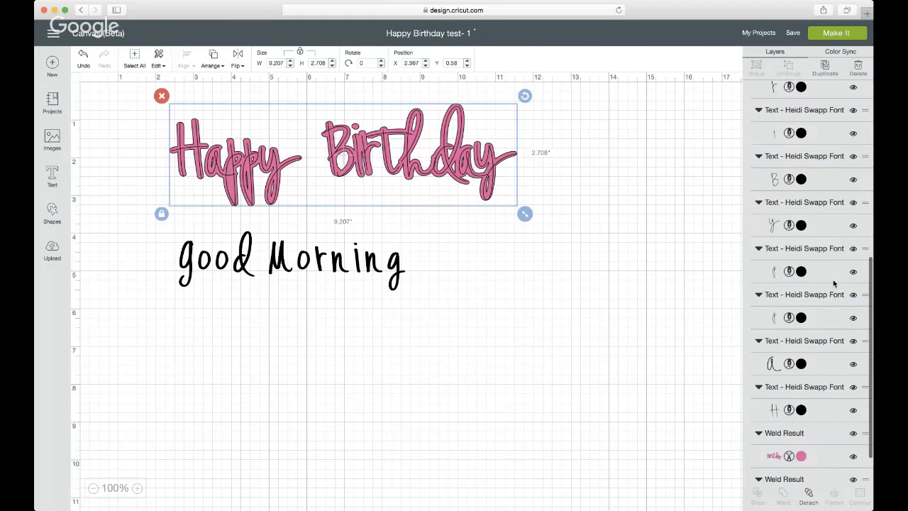
{"action": "scroll", "coordinate": [833, 283], "scroll_direction": "up", "scroll_amount": 10}
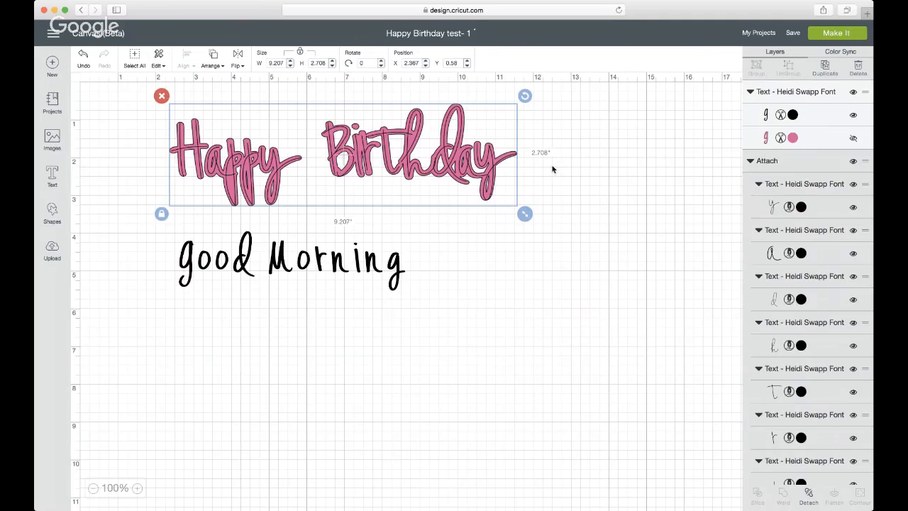
{"action": "left_click", "coordinate": [751, 162]}
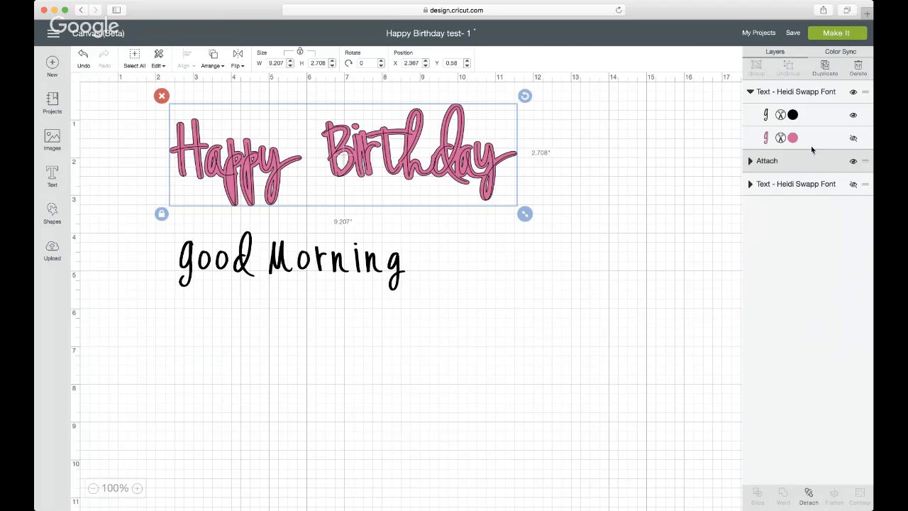
Turn on the hidden pink shadow layer of the Good Morning text and compare it with and without the black layer
{"action": "left_click", "coordinate": [313, 261]}
{"action": "left_click", "coordinate": [312, 261]}
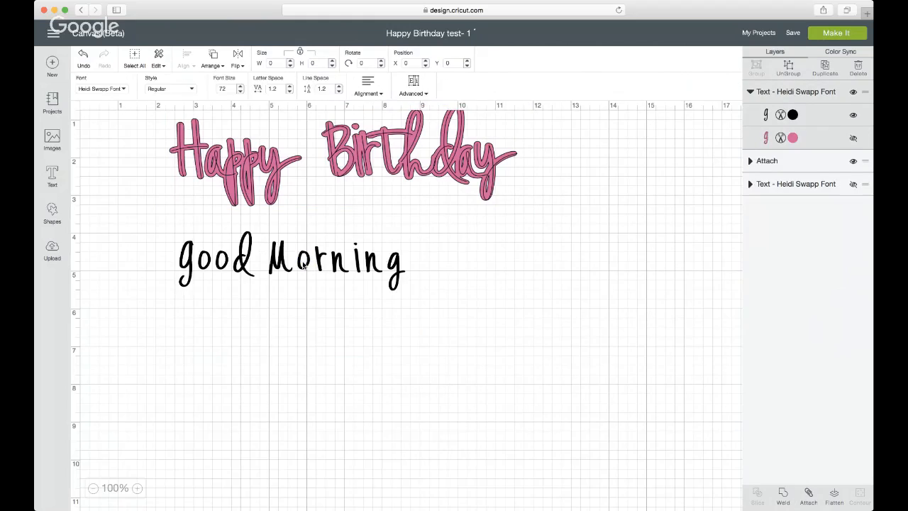
{"action": "left_click", "coordinate": [853, 137]}
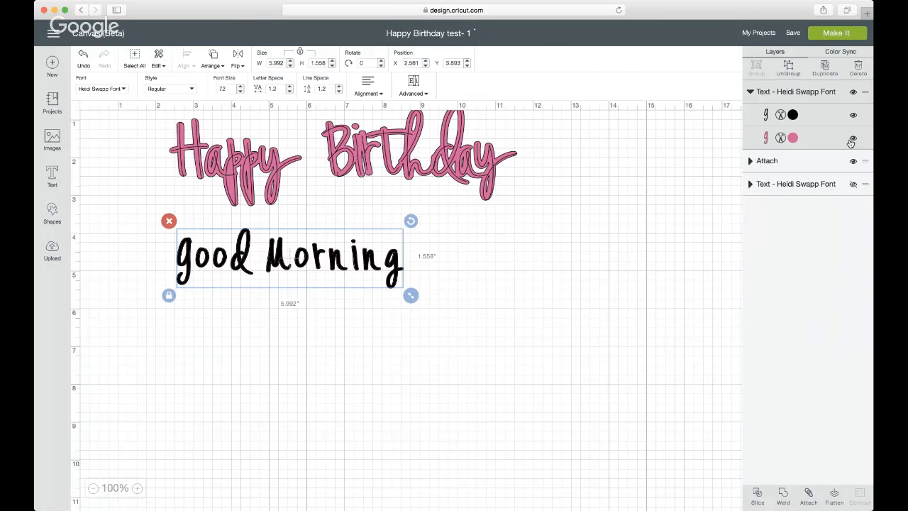
{"action": "left_click", "coordinate": [854, 139]}
{"action": "left_click", "coordinate": [854, 140]}
{"action": "left_click", "coordinate": [378, 252]}
{"action": "left_click", "coordinate": [373, 257]}
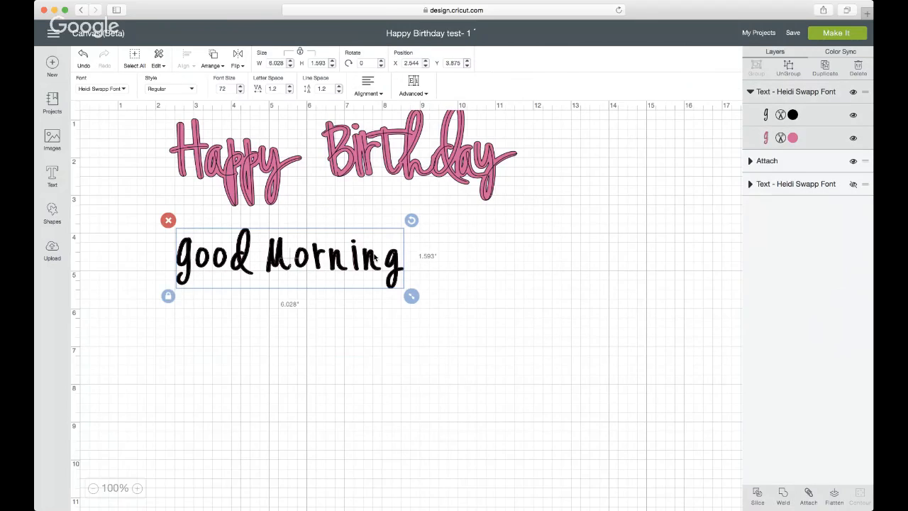
{"action": "left_click_drag", "start_coordinate": [373, 257], "coordinate": [370, 259]}
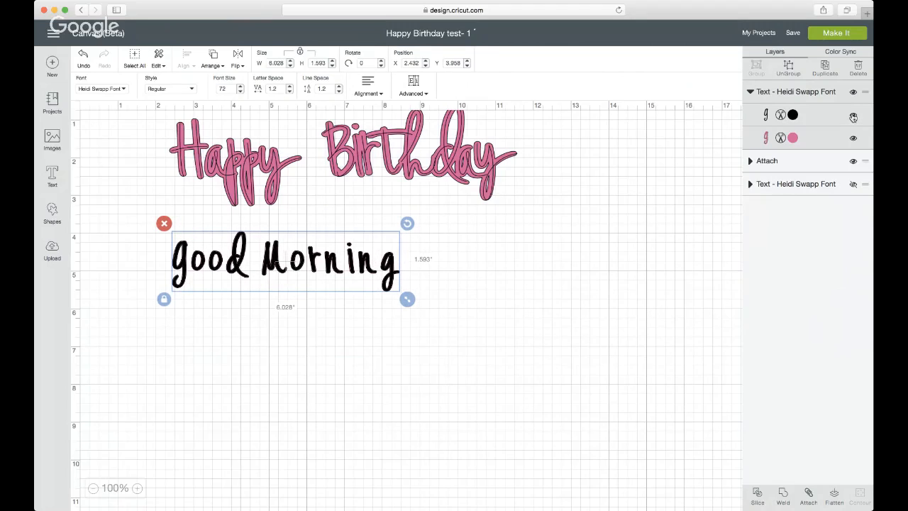
{"action": "left_click", "coordinate": [853, 115]}
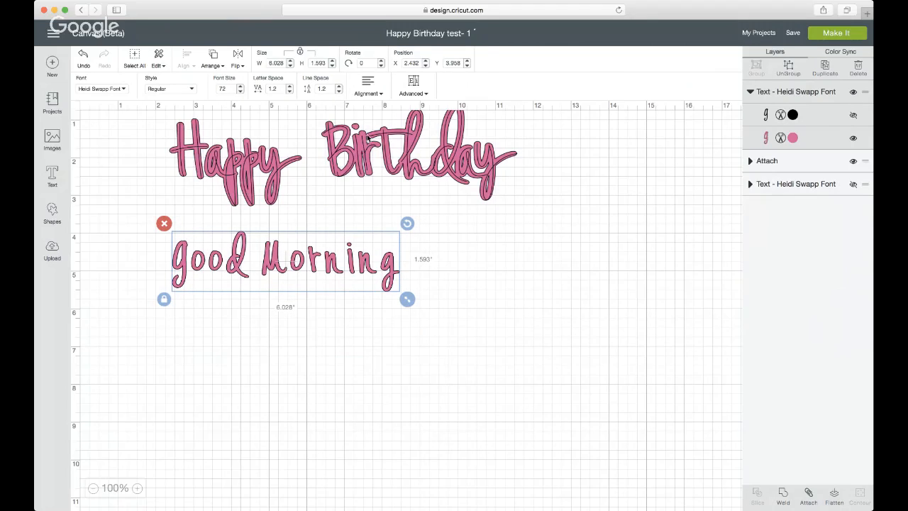
{"action": "left_click", "coordinate": [853, 116]}
Enlarge the Good Morning text to about 14.56 inches wide and position it at about X 0.96, Y 3.19
{"action": "left_click_drag", "start_coordinate": [407, 298], "coordinate": [544, 416]}
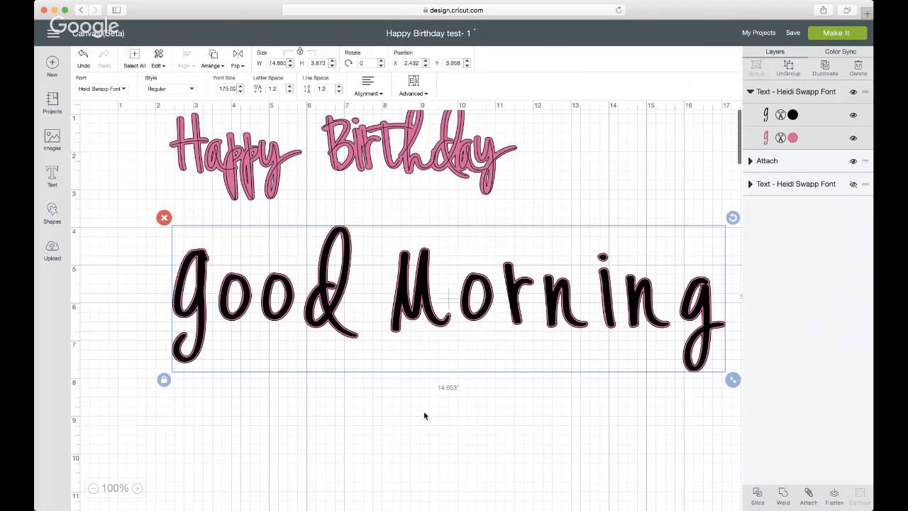
{"action": "left_click_drag", "start_coordinate": [391, 329], "coordinate": [335, 300]}
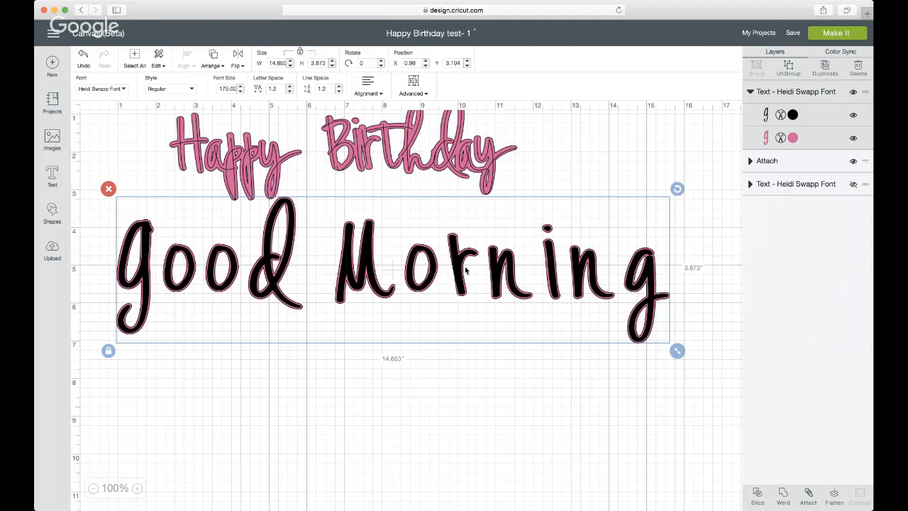
{"action": "mouse_move", "coordinate": [678, 349]}
{"action": "left_mouse_down"}
{"action": "mouse_move", "coordinate": [646, 336]}
{"action": "mouse_move", "coordinate": [673, 349]}
{"action": "left_mouse_up"}
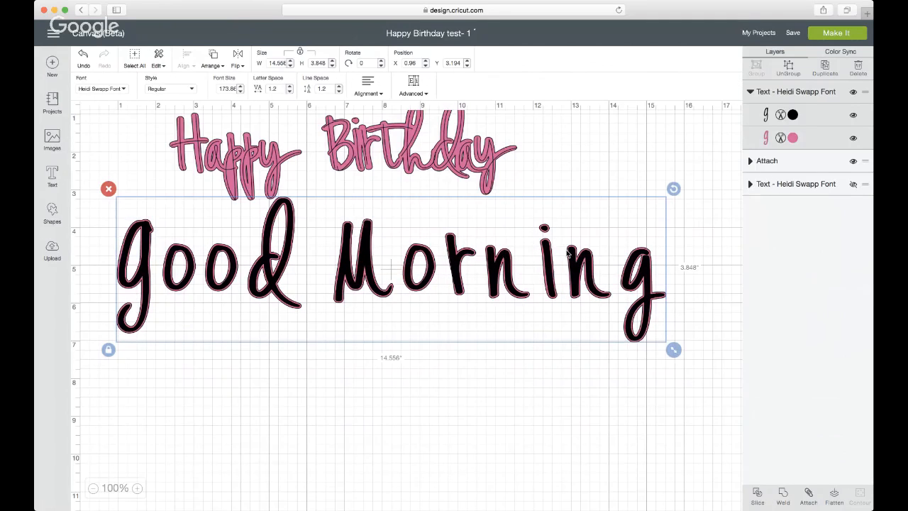
Hide the black layer of the Good Morning text and recolor its pink shadow layer to Candy Crystal (#35B99F)
{"action": "left_click", "coordinate": [854, 116]}
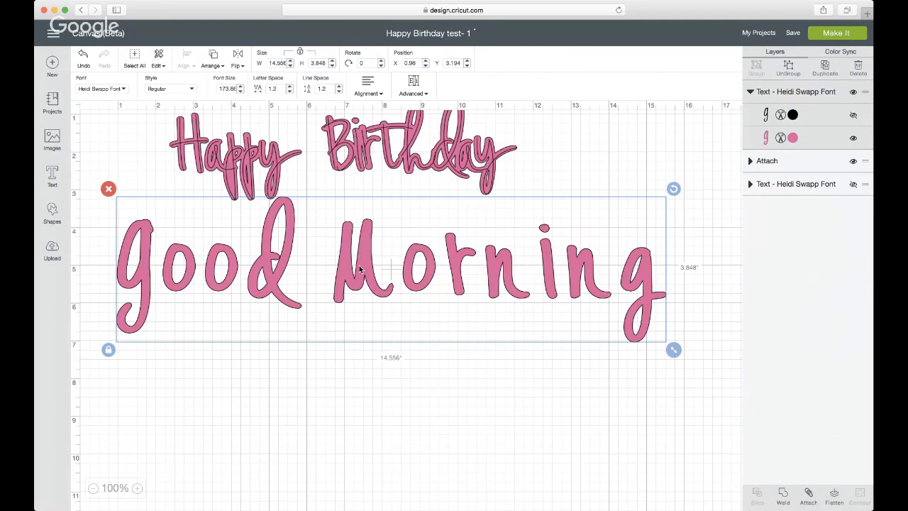
{"action": "left_click", "coordinate": [792, 138]}
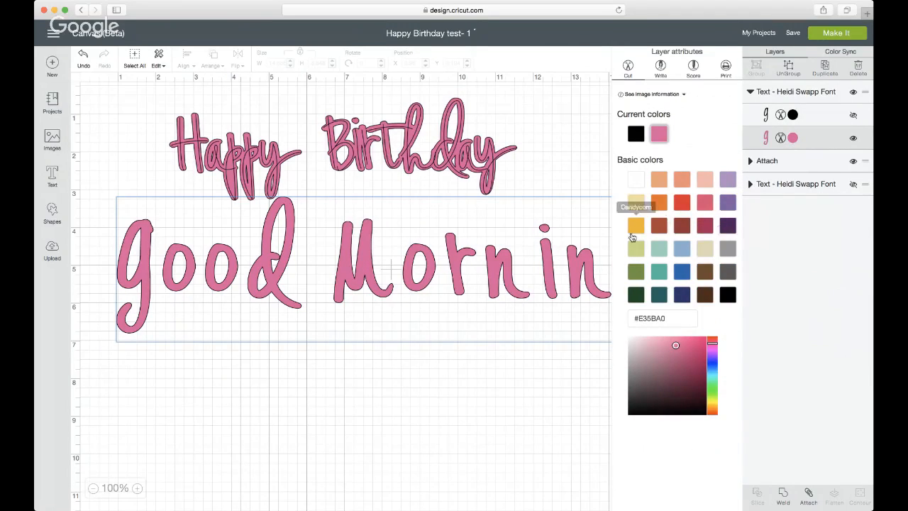
{"action": "left_click", "coordinate": [656, 273]}
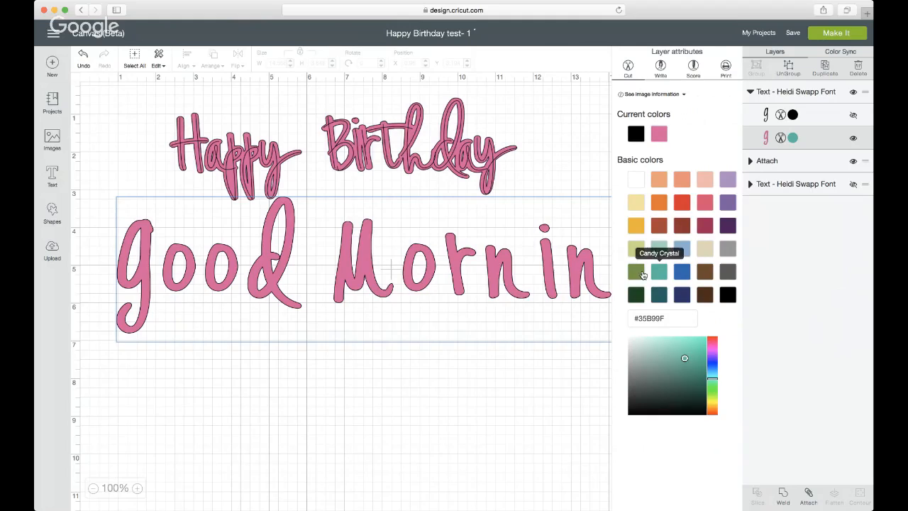
{"action": "left_click", "coordinate": [519, 230]}
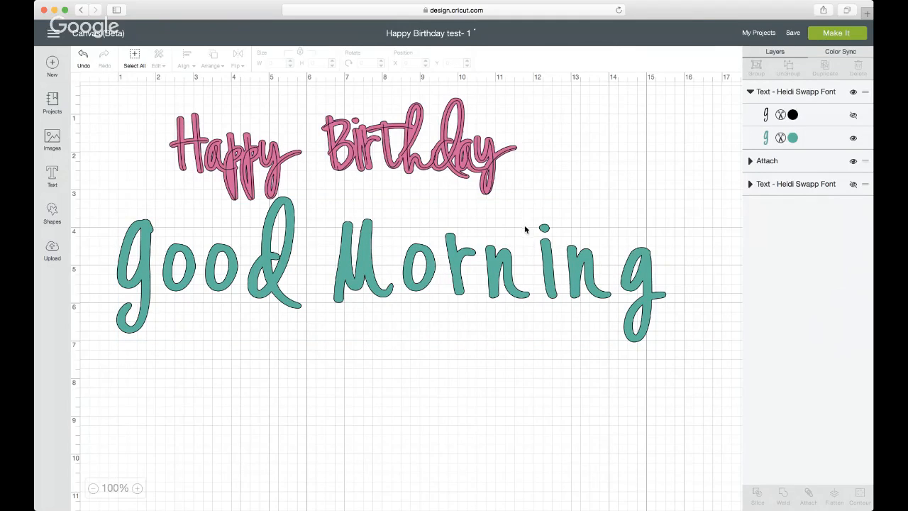
Shift the Happy Birthday design to X 2.367, Y 0.58 and the Good Morning text to X 0.821, Y 3.055
{"action": "left_click_drag", "start_coordinate": [362, 147], "coordinate": [367, 134]}
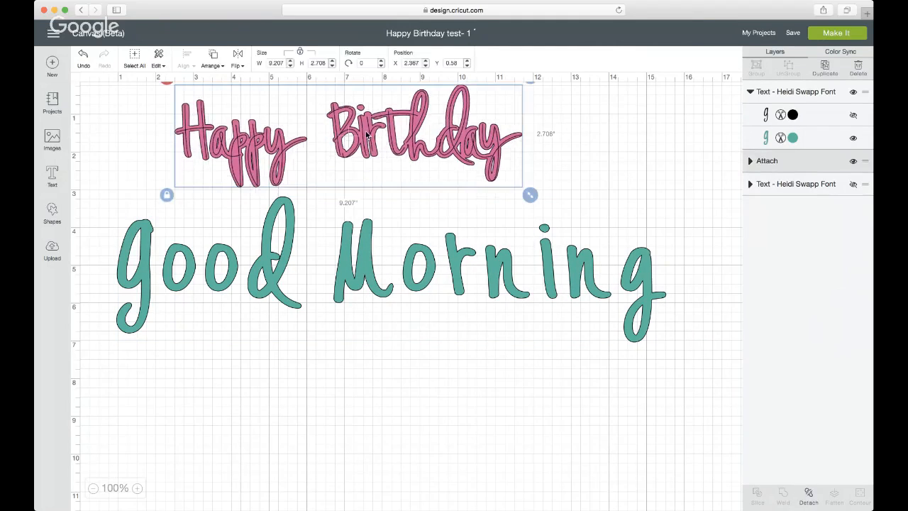
{"action": "left_click", "coordinate": [268, 243]}
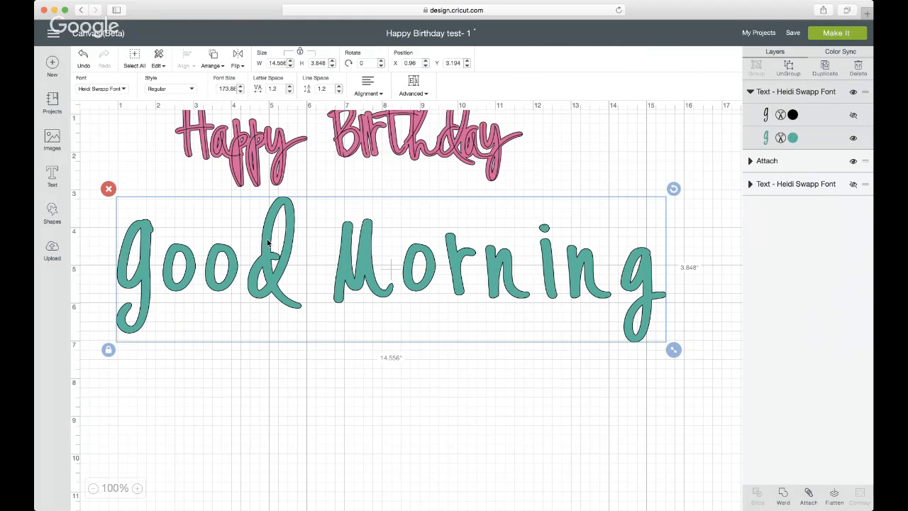
{"action": "left_click_drag", "start_coordinate": [266, 243], "coordinate": [261, 236]}
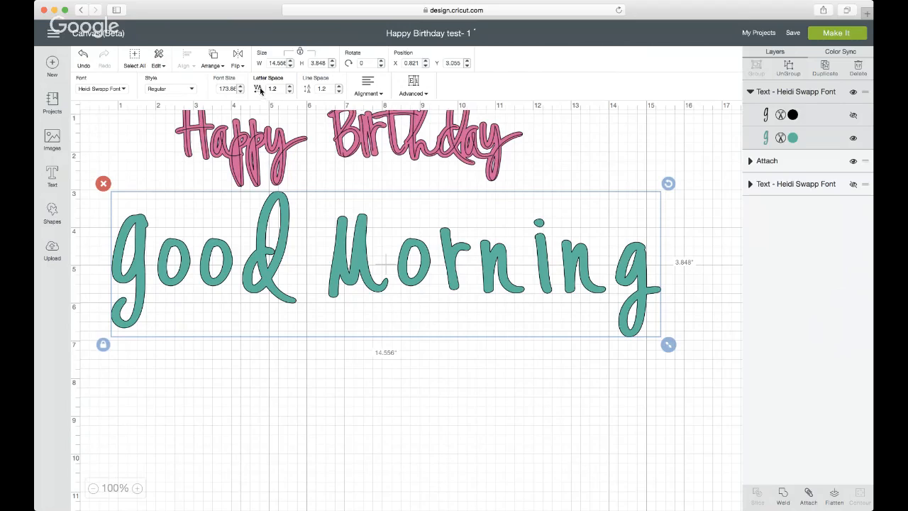
Reduce the letter space of the Good Morning text to -0.1
{"action": "left_click", "coordinate": [289, 91]}
{"action": "left_click", "coordinate": [288, 90]}
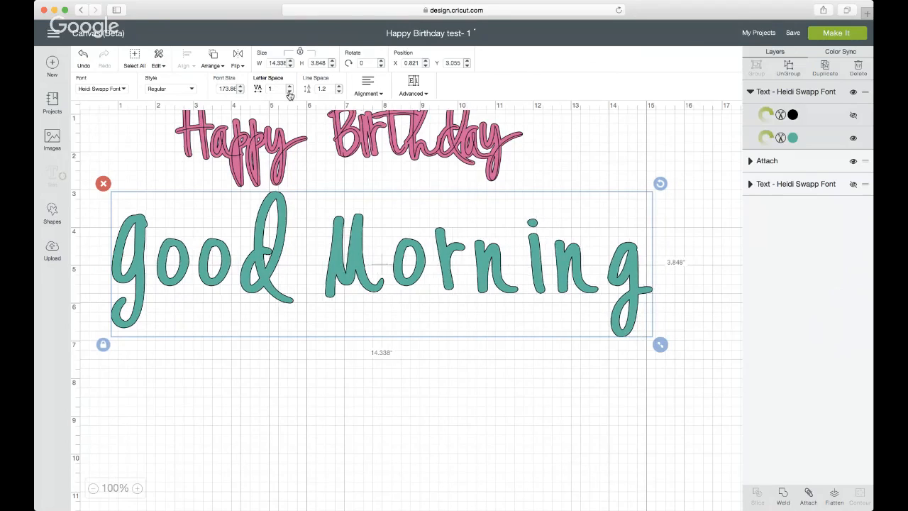
{"action": "left_click", "coordinate": [289, 91]}
{"action": "left_click", "coordinate": [289, 90]}
{"action": "left_click", "coordinate": [288, 91]}
{"action": "left_click", "coordinate": [288, 91]}
{"action": "left_click", "coordinate": [289, 90]}
{"action": "left_click", "coordinate": [288, 91]}
{"action": "left_click", "coordinate": [289, 92]}
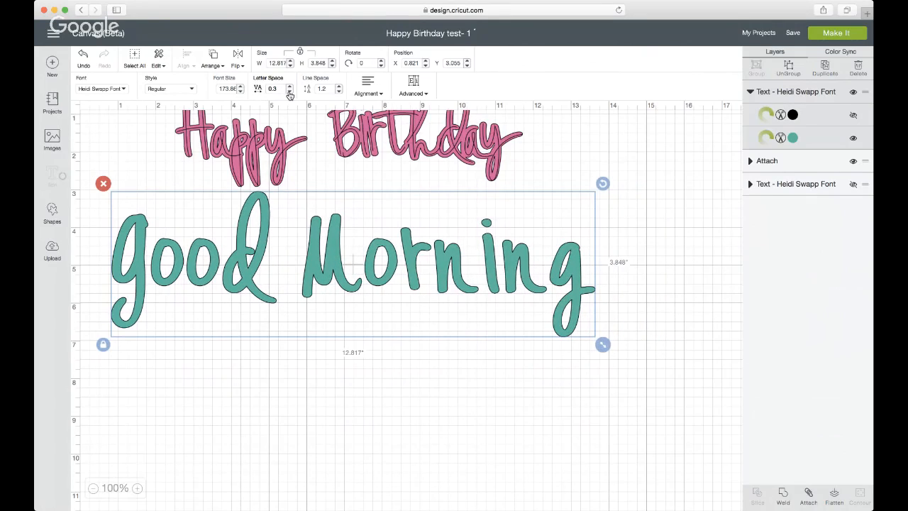
{"action": "left_click", "coordinate": [289, 91]}
{"action": "left_click", "coordinate": [289, 92]}
{"action": "left_click", "coordinate": [288, 92]}
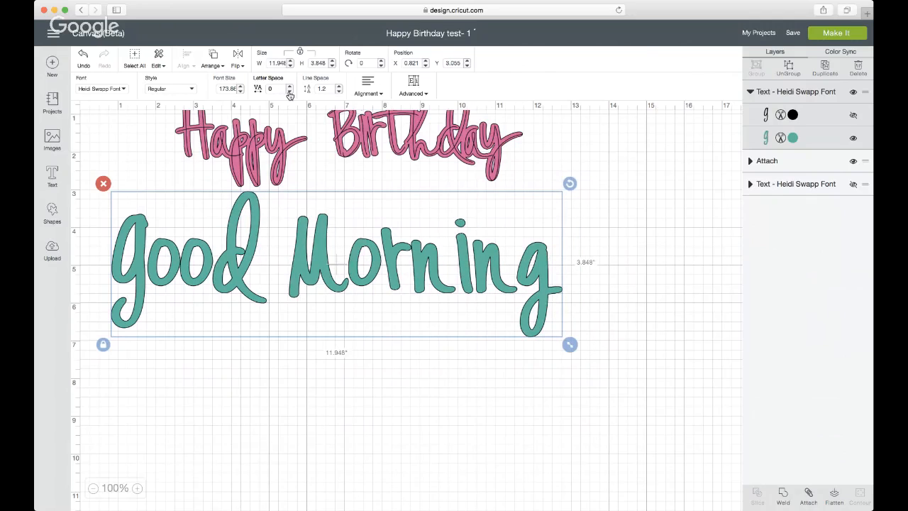
{"action": "left_click", "coordinate": [289, 91]}
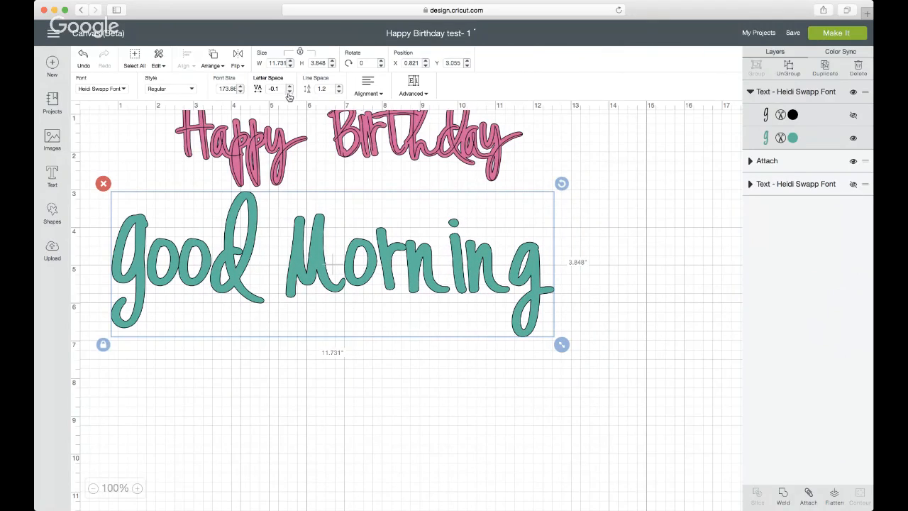
Duplicate the teal Good Morning text, move the copy to X 2.141, Y 4.805 and change its style to Writing
{"action": "left_click", "coordinate": [353, 189]}
{"action": "left_click", "coordinate": [306, 243]}
{"action": "left_click", "coordinate": [827, 65]}
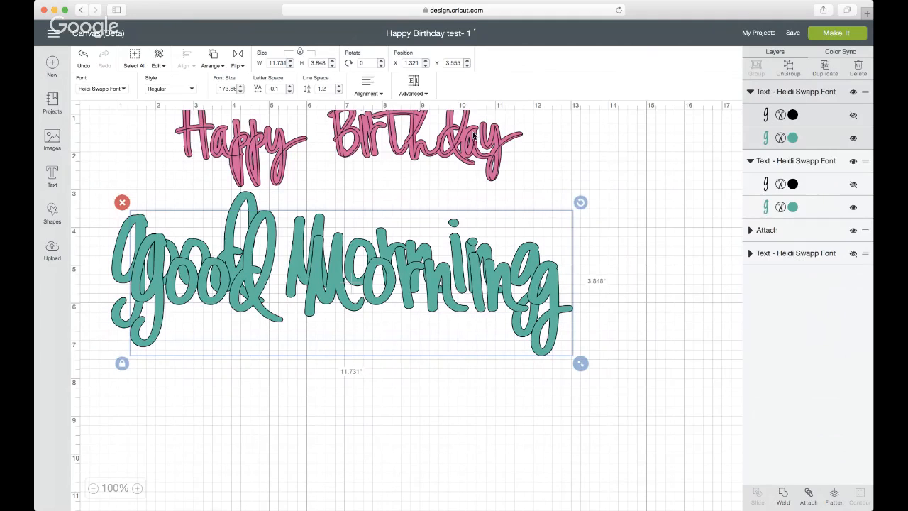
{"action": "left_click_drag", "start_coordinate": [276, 242], "coordinate": [308, 288]}
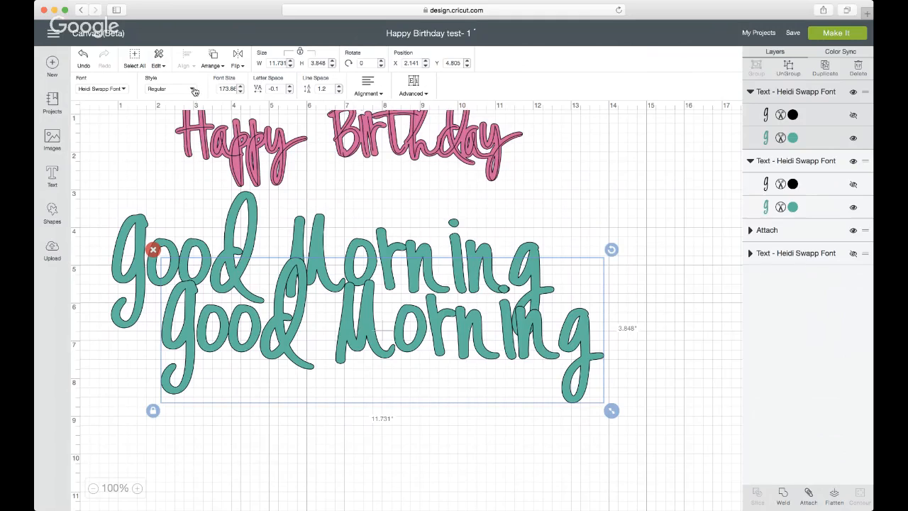
{"action": "left_click", "coordinate": [192, 89]}
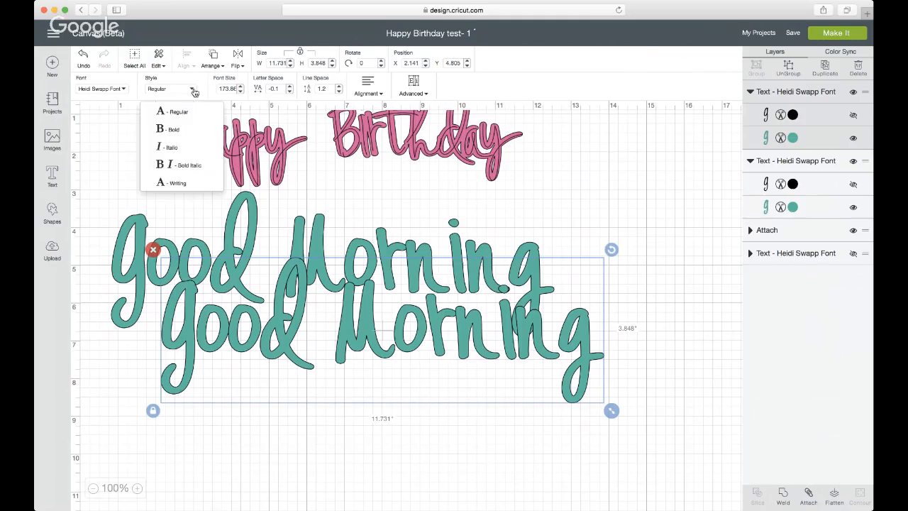
{"action": "left_click", "coordinate": [177, 184]}
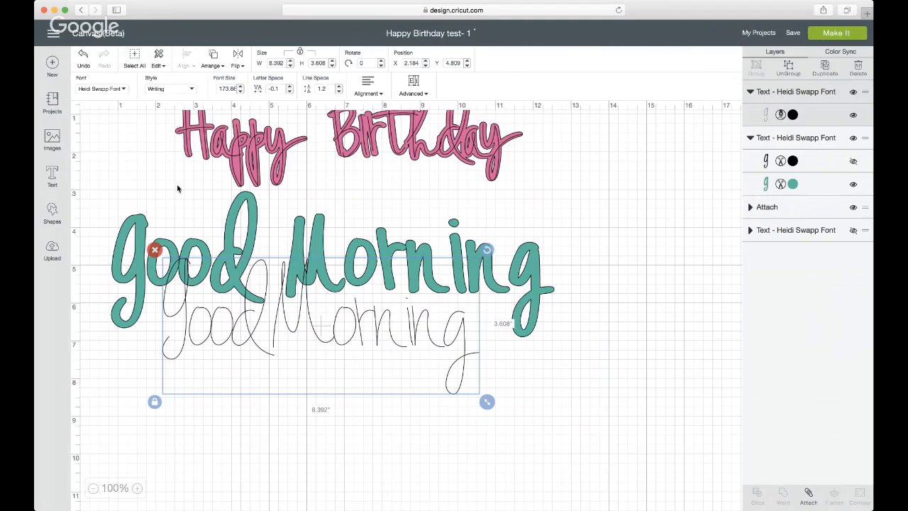
Move the Writing-style copy below the teal Good Morning text, to about X 3.17, Y 6.74
{"action": "left_click_drag", "start_coordinate": [248, 284], "coordinate": [257, 393]}
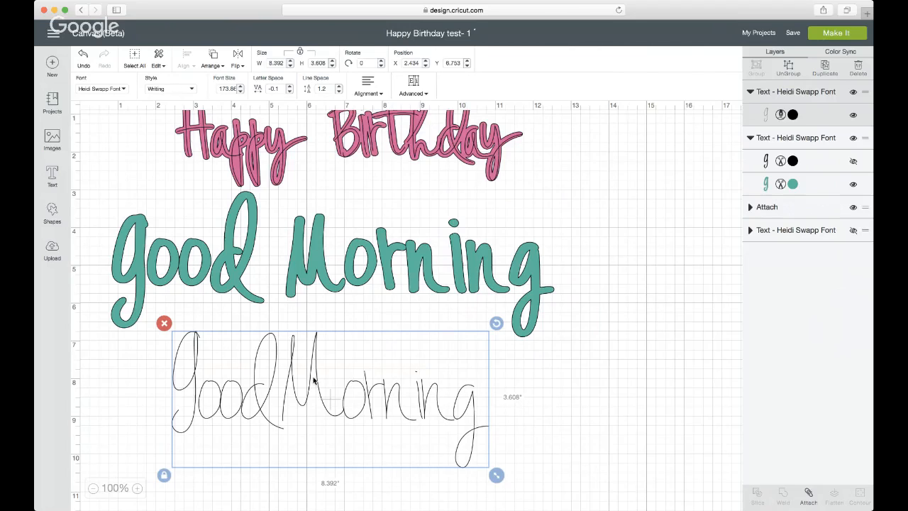
{"action": "left_click_drag", "start_coordinate": [315, 381], "coordinate": [311, 328]}
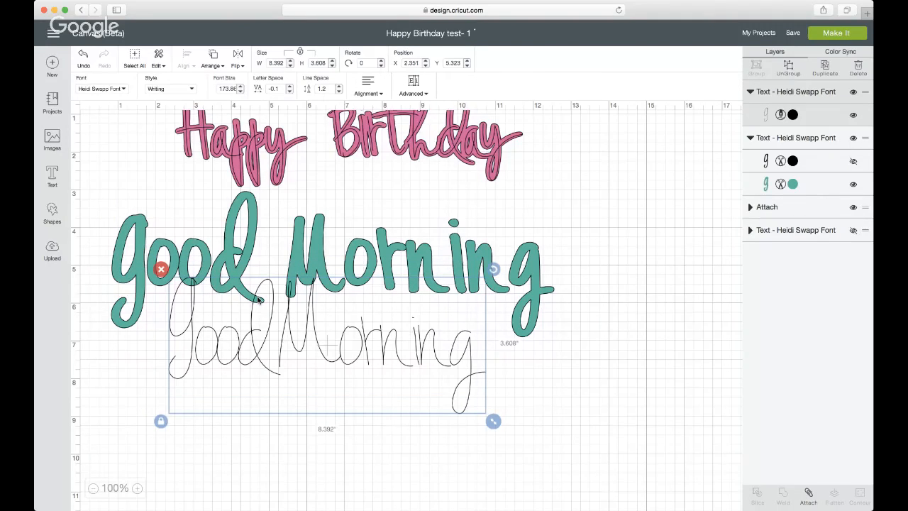
{"action": "left_click_drag", "start_coordinate": [260, 299], "coordinate": [301, 358]}
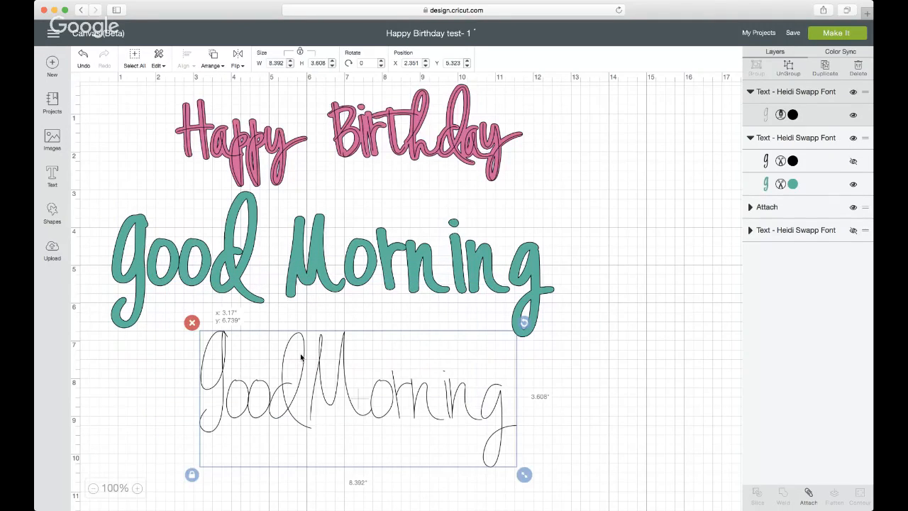
Nudge the teal Good Morning text to X 0.891, Y 3.028 and ungroup it to letters
{"action": "left_click", "coordinate": [317, 249]}
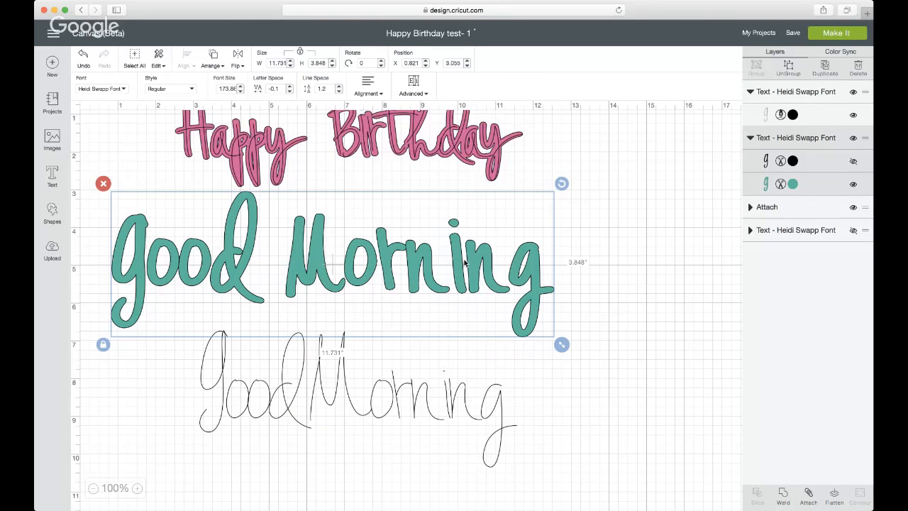
{"action": "left_click_drag", "start_coordinate": [459, 252], "coordinate": [461, 250]}
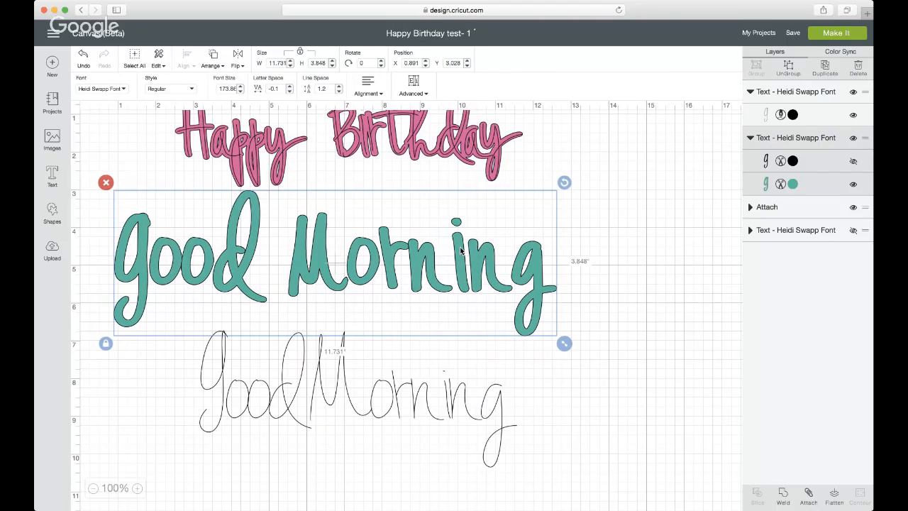
{"action": "left_click", "coordinate": [426, 95]}
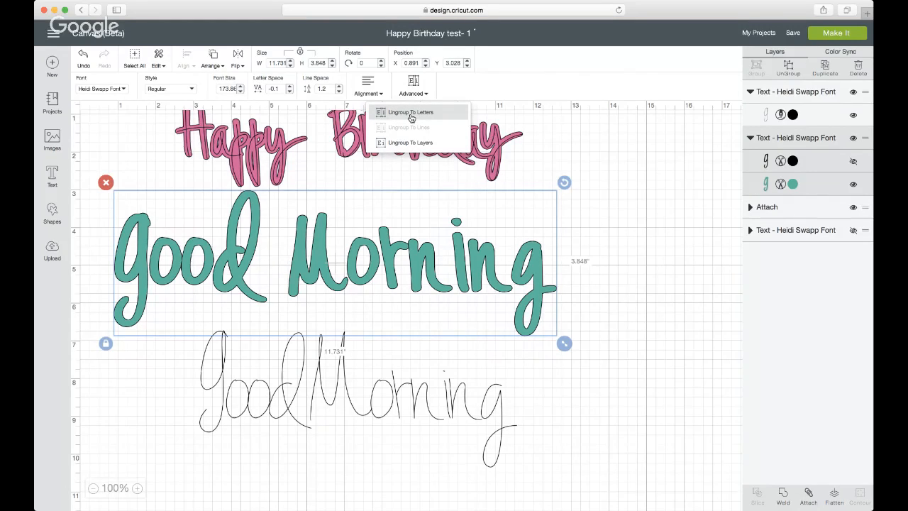
{"action": "left_click", "coordinate": [411, 115]}
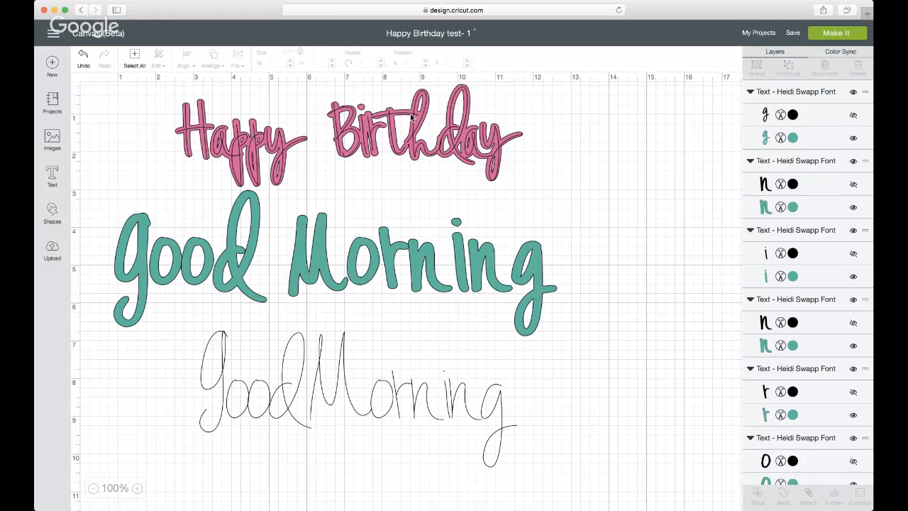
Find the last n of Morning by toggling its teal layer, and show that letter's black layer
{"action": "left_click", "coordinate": [459, 262]}
{"action": "scroll", "coordinate": [766, 142], "scroll_direction": "down", "scroll_amount": 3}
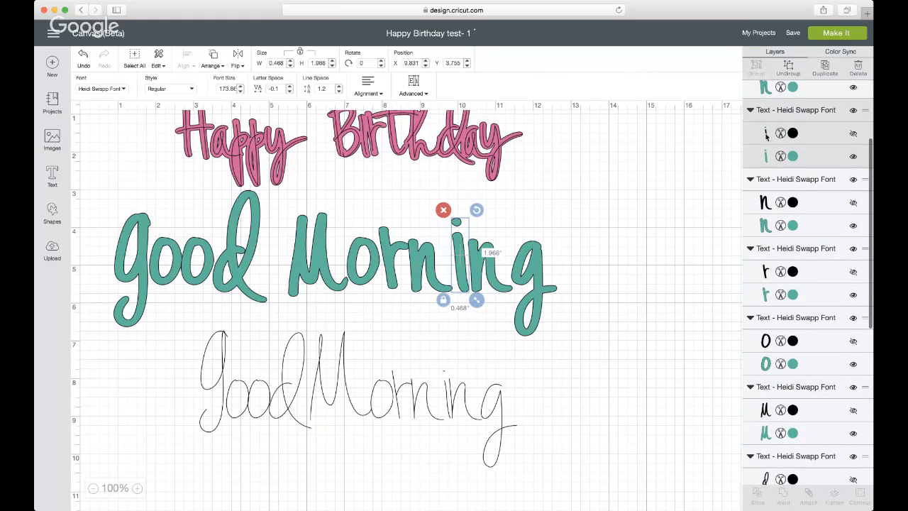
{"action": "scroll", "coordinate": [784, 154], "scroll_direction": "up", "scroll_amount": 3}
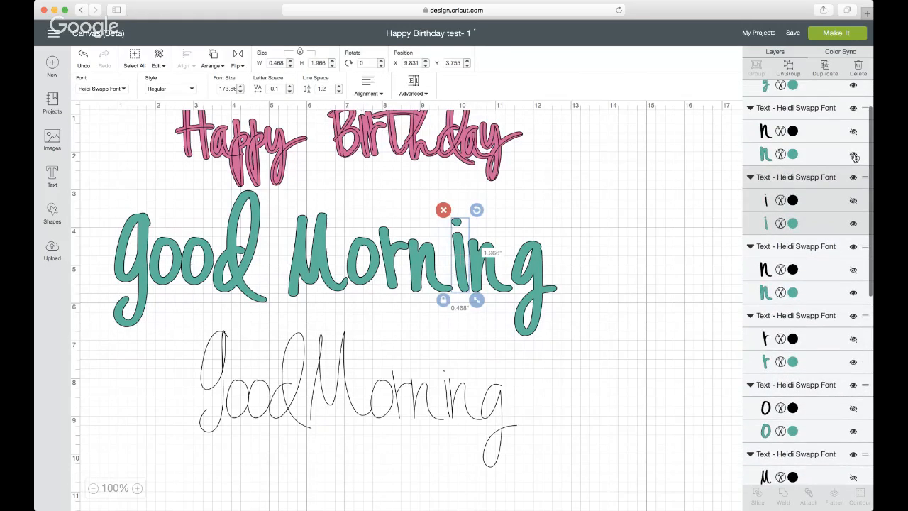
{"action": "left_click", "coordinate": [854, 157]}
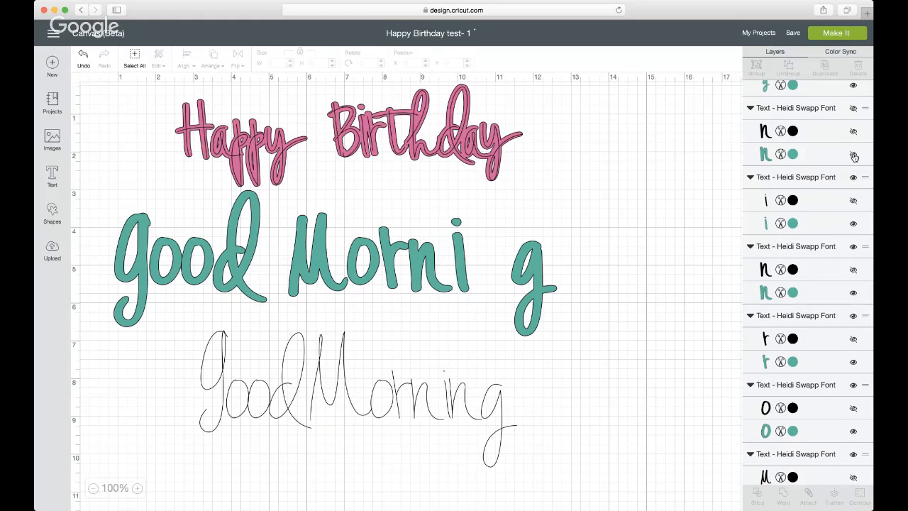
{"action": "left_click", "coordinate": [854, 155]}
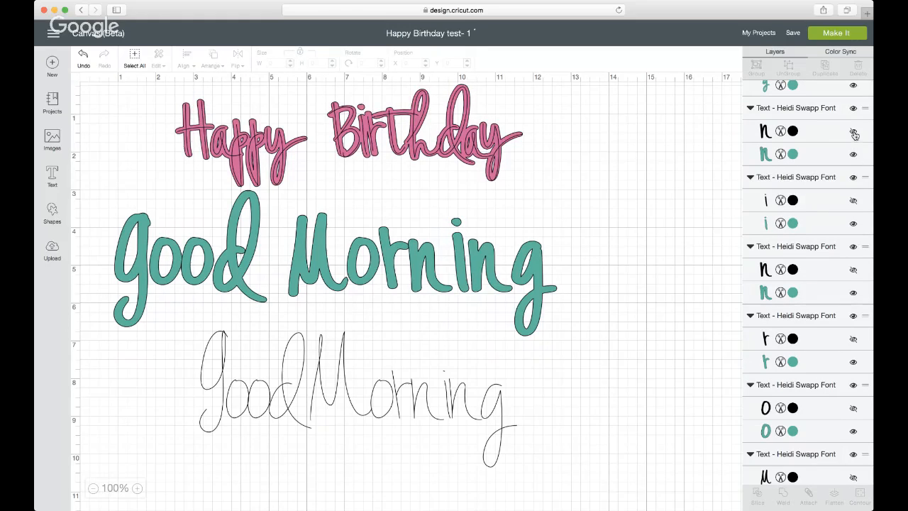
{"action": "left_click", "coordinate": [853, 132]}
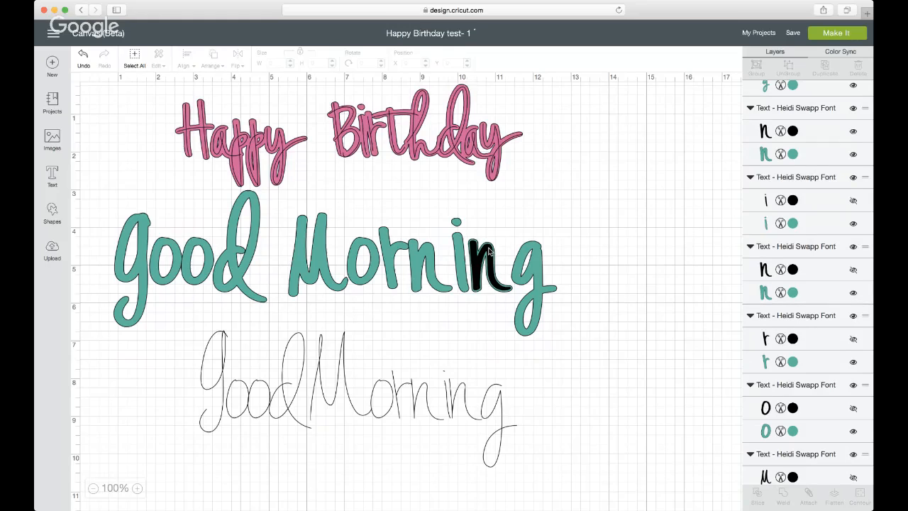
Move the last n out to X 12.599, Y 2.133, ungroup it to layers and offset its black layer to X 12.486, Y 2.078
{"action": "left_click_drag", "start_coordinate": [492, 253], "coordinate": [564, 176]}
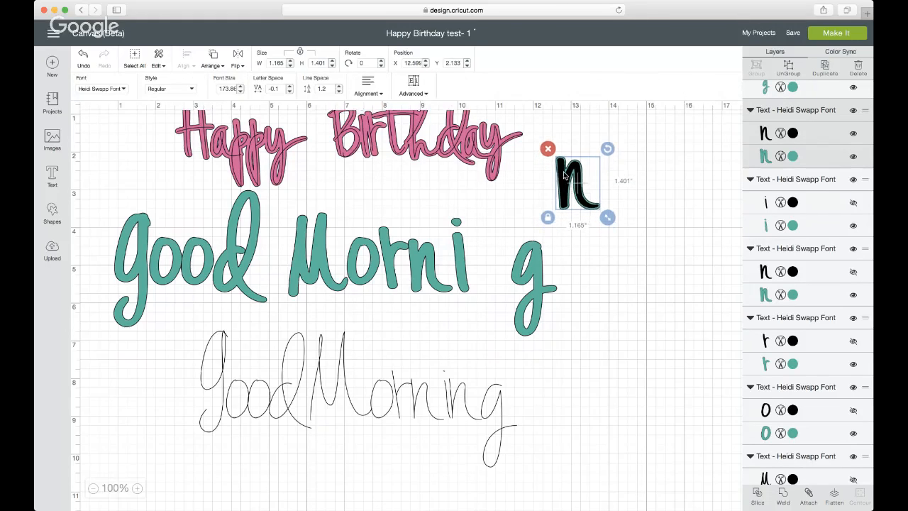
{"action": "left_click", "coordinate": [414, 86]}
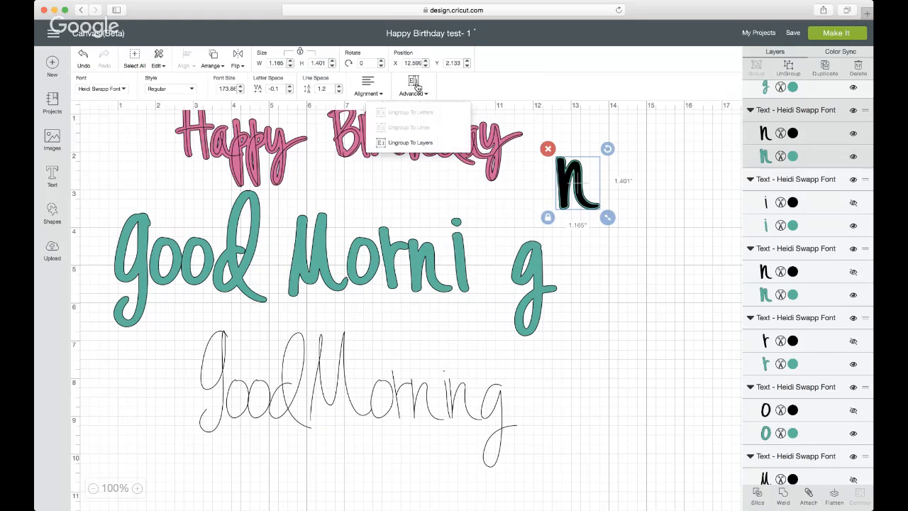
{"action": "left_click", "coordinate": [402, 147]}
{"action": "mouse_move", "coordinate": [564, 181]}
{"action": "left_mouse_down"}
{"action": "mouse_move", "coordinate": [511, 171]}
{"action": "mouse_move", "coordinate": [559, 178]}
{"action": "left_mouse_up"}
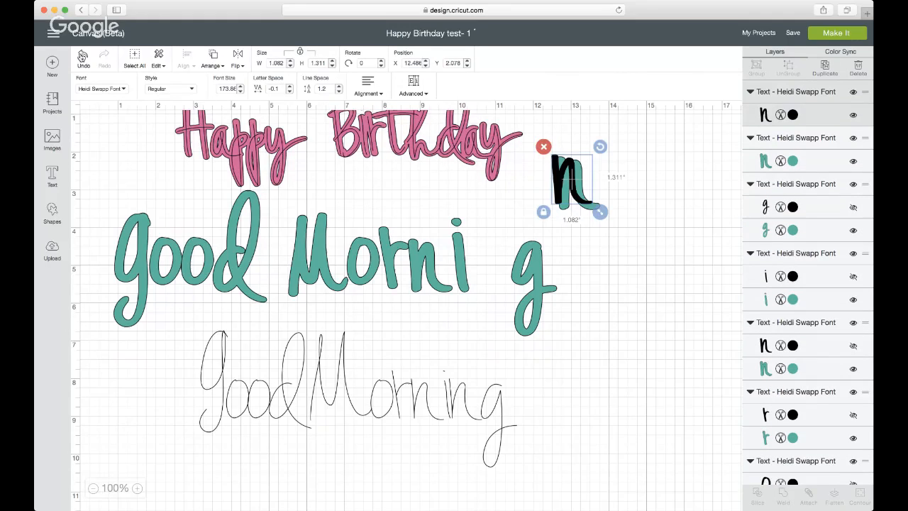
Undo the last n's layer ungrouping, moves and black-layer display so the letter sits back in Morning
{"action": "left_click", "coordinate": [82, 58]}
{"action": "left_click", "coordinate": [83, 57]}
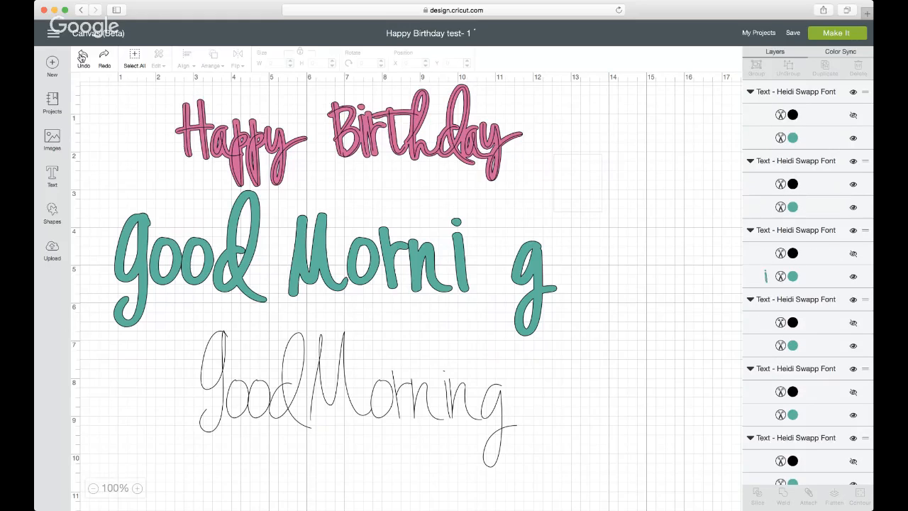
{"action": "left_click", "coordinate": [82, 58]}
{"action": "left_click", "coordinate": [83, 57]}
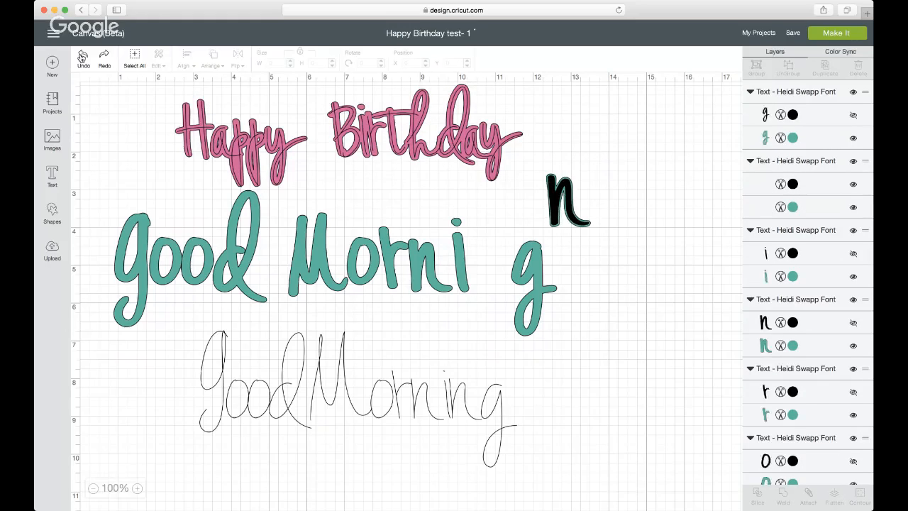
{"action": "left_click", "coordinate": [82, 57]}
{"action": "left_click", "coordinate": [83, 57]}
{"action": "left_click", "coordinate": [82, 57]}
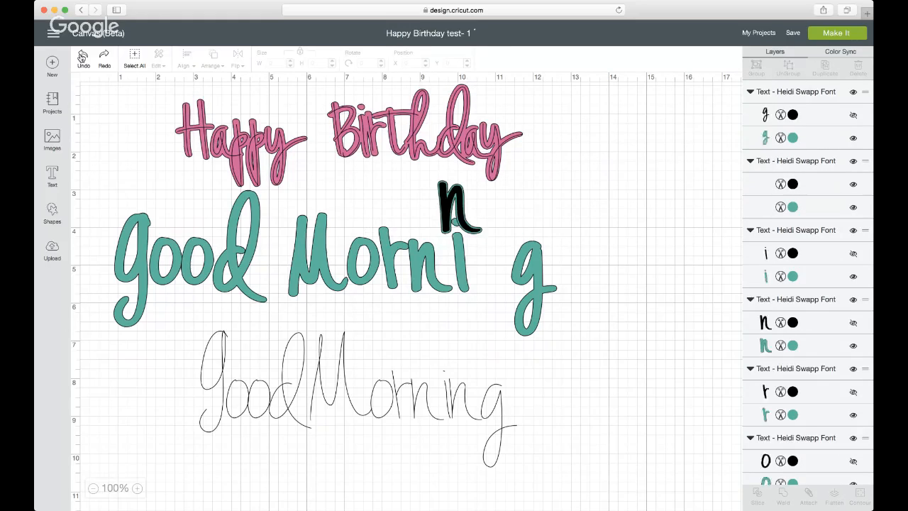
{"action": "left_click", "coordinate": [82, 57]}
{"action": "left_click", "coordinate": [82, 58]}
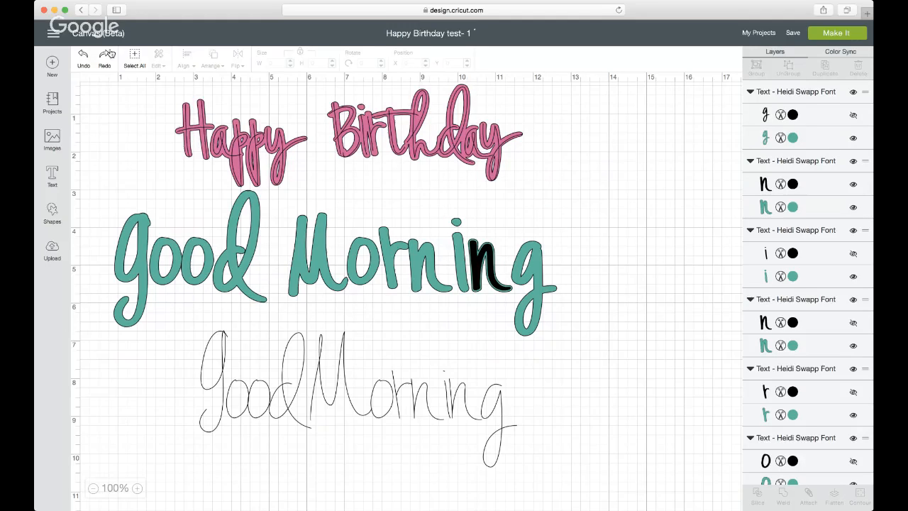
{"action": "left_click", "coordinate": [82, 55]}
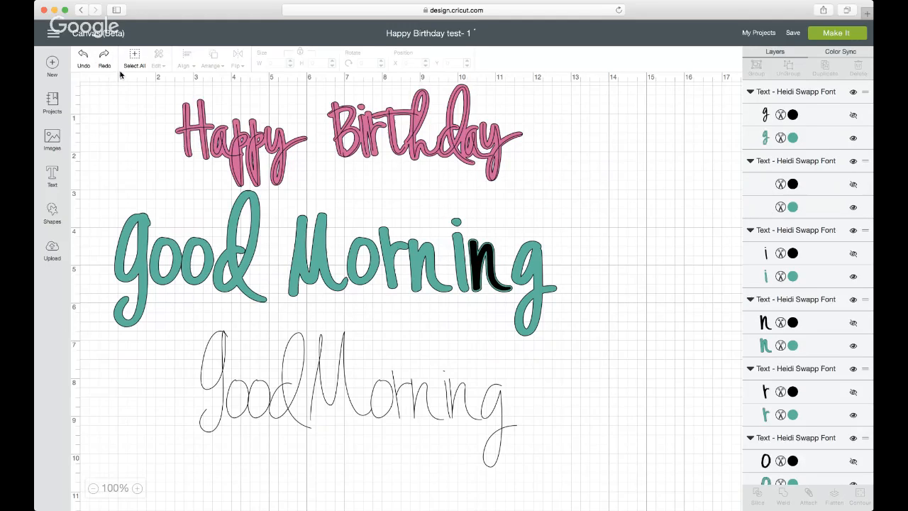
Try shifting the i of Morning to X 9.595, and undo the shift together with the earlier layer visibility changes
{"action": "left_click", "coordinate": [512, 257]}
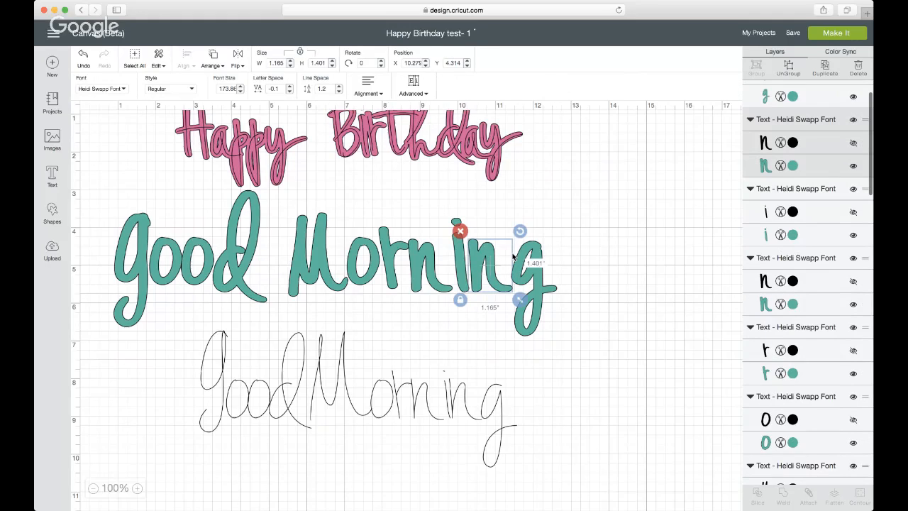
{"action": "left_click", "coordinate": [513, 259]}
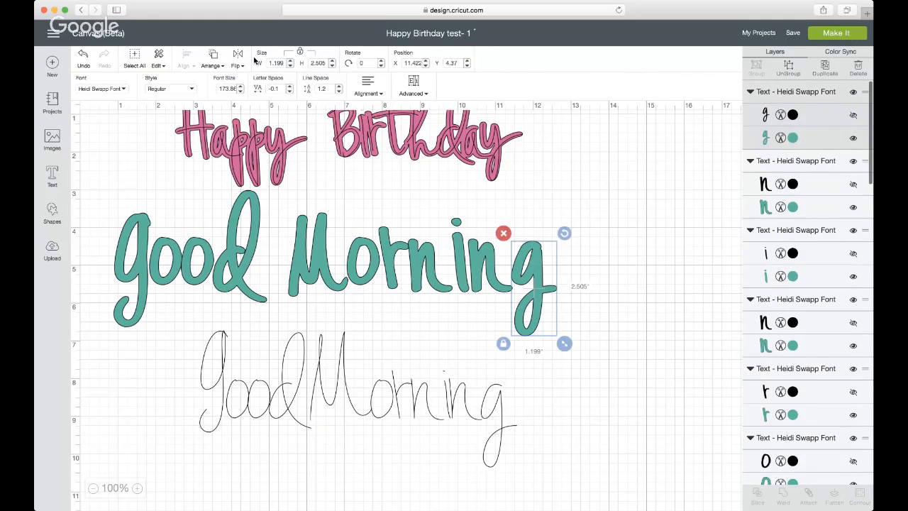
{"action": "left_click", "coordinate": [84, 55]}
{"action": "left_click", "coordinate": [454, 285]}
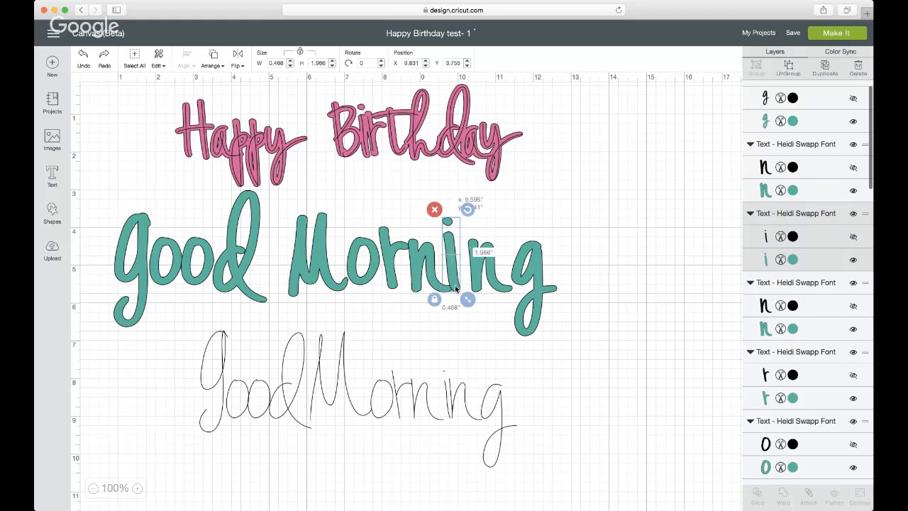
{"action": "left_click_drag", "start_coordinate": [455, 287], "coordinate": [460, 287]}
{"action": "left_click", "coordinate": [83, 56]}
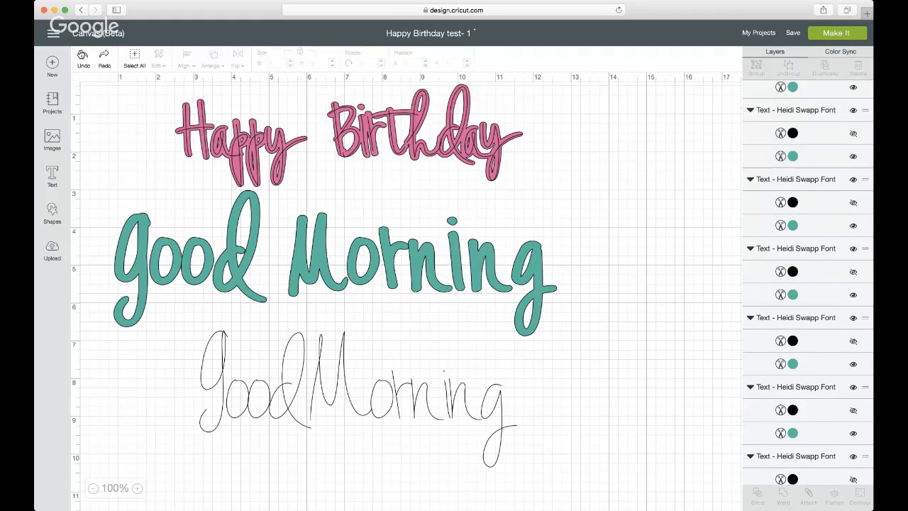
{"action": "left_click", "coordinate": [82, 56]}
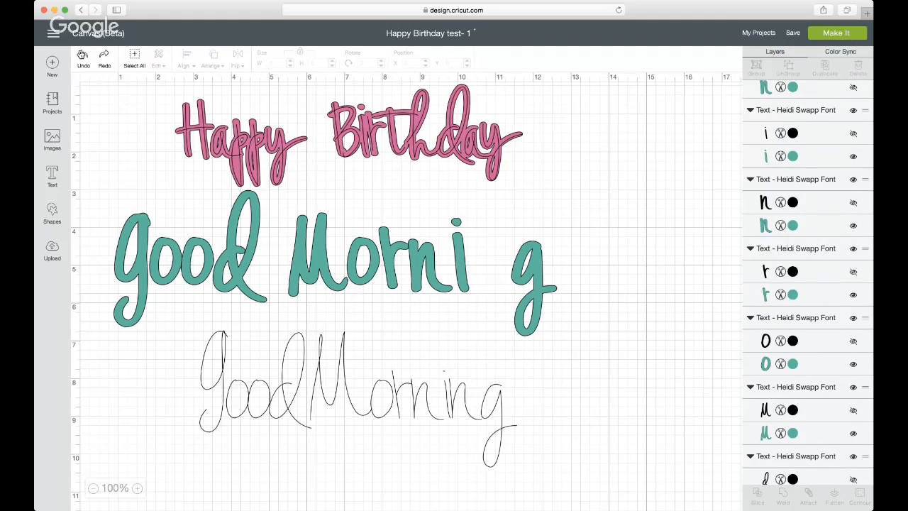
{"action": "left_click", "coordinate": [82, 56]}
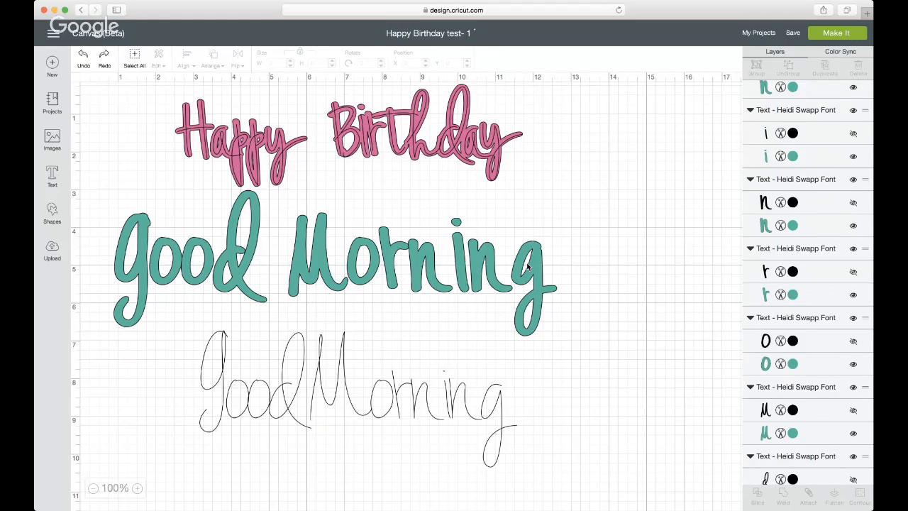
Try to ungroup the i of Morning to layers
{"action": "left_click", "coordinate": [528, 266]}
{"action": "left_click", "coordinate": [543, 208]}
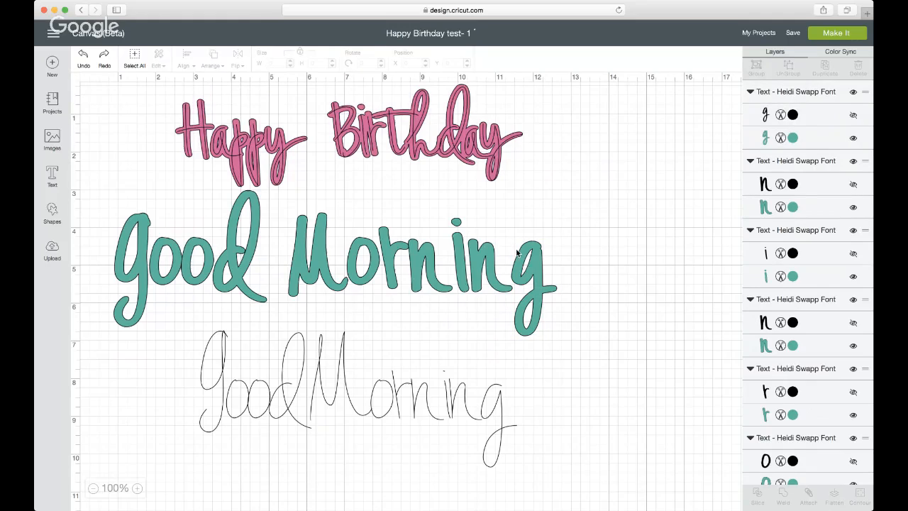
{"action": "left_click", "coordinate": [467, 253]}
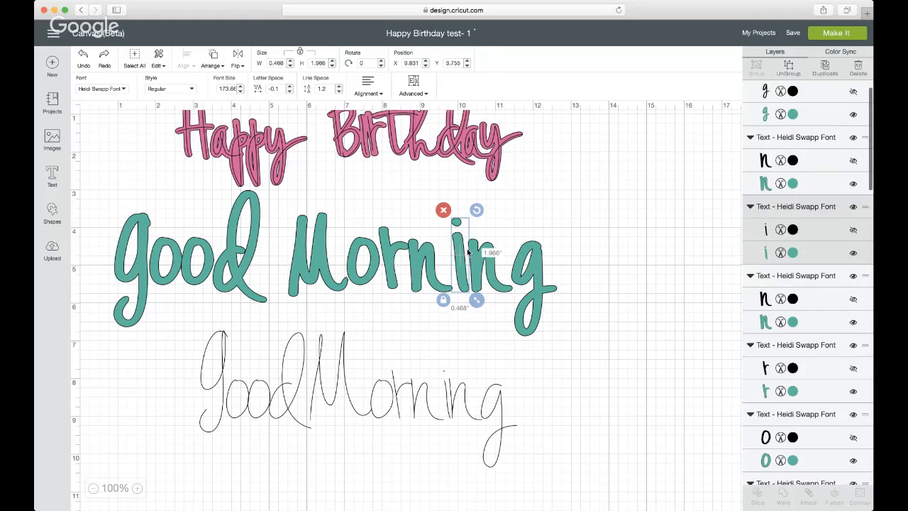
{"action": "left_click", "coordinate": [420, 90]}
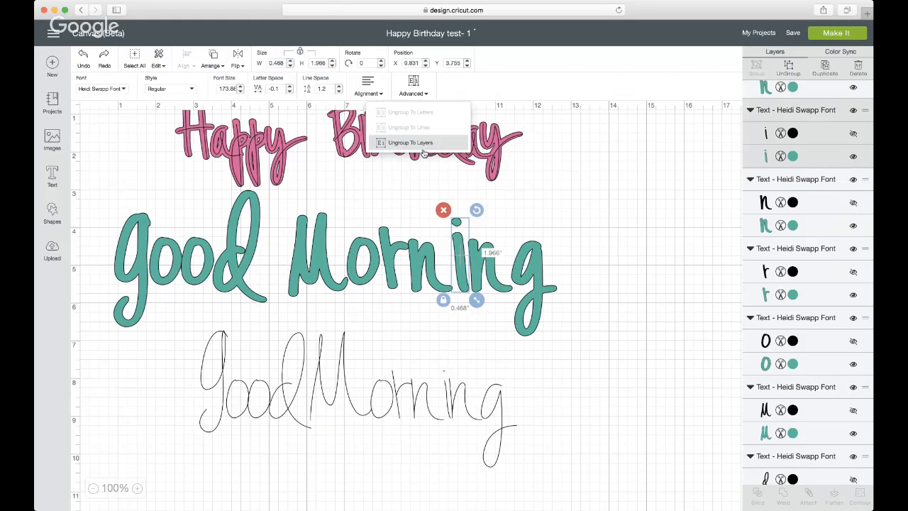
{"action": "left_click", "coordinate": [398, 144]}
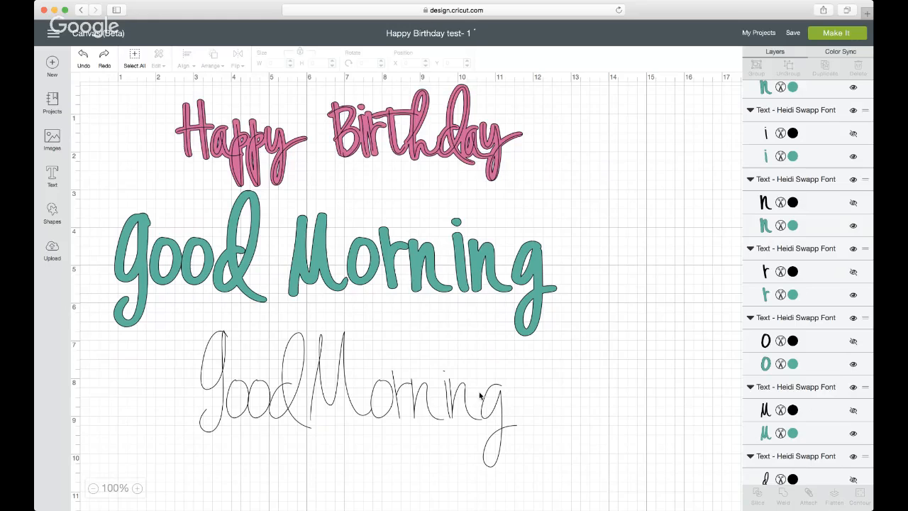
Move the writing phrase to X 2.726, Y 6.184, and close up Morning's teal letters, with the last n at X 9.529 and g at X 10.214
{"action": "left_click", "coordinate": [428, 396]}
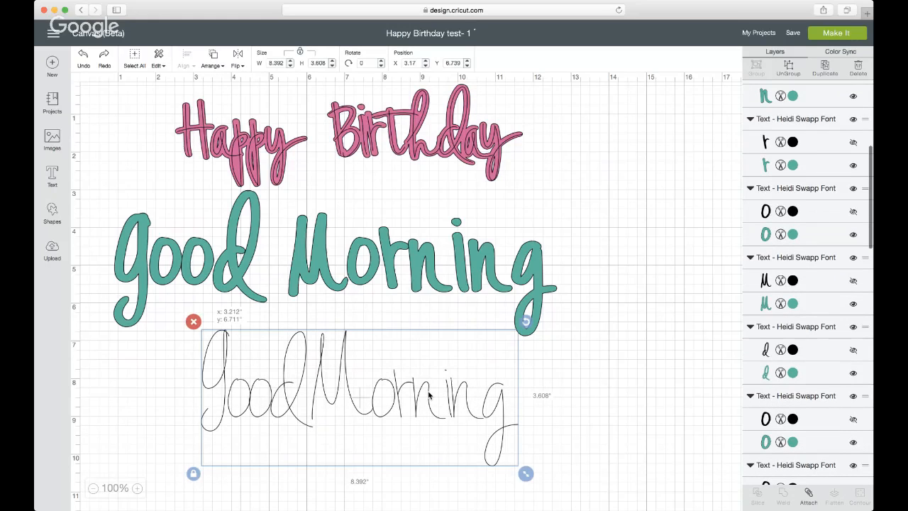
{"action": "left_click_drag", "start_coordinate": [427, 396], "coordinate": [409, 376]}
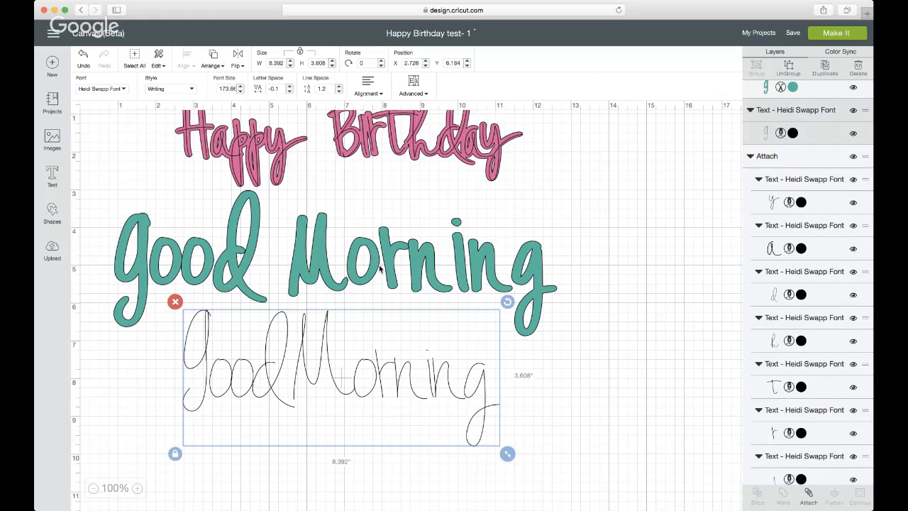
{"action": "left_click", "coordinate": [346, 266]}
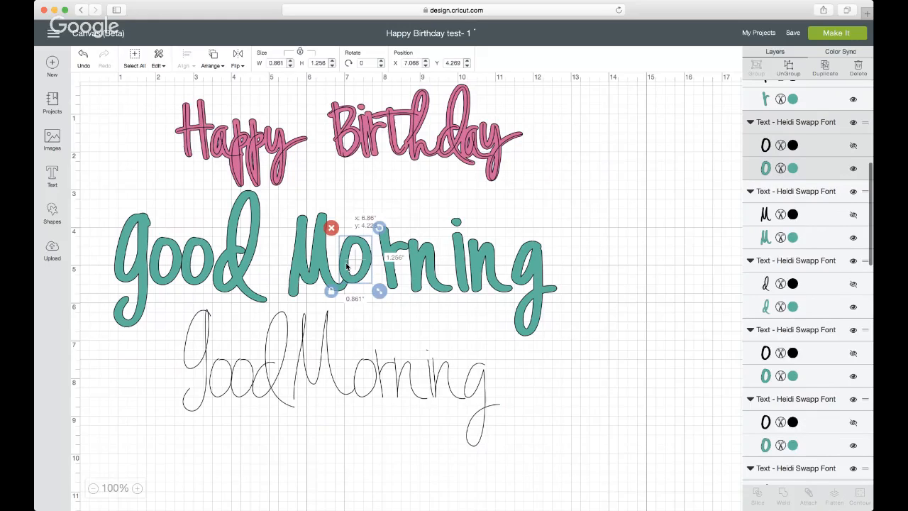
{"action": "left_click_drag", "start_coordinate": [346, 266], "coordinate": [346, 266]}
{"action": "left_click_drag", "start_coordinate": [390, 251], "coordinate": [452, 261]}
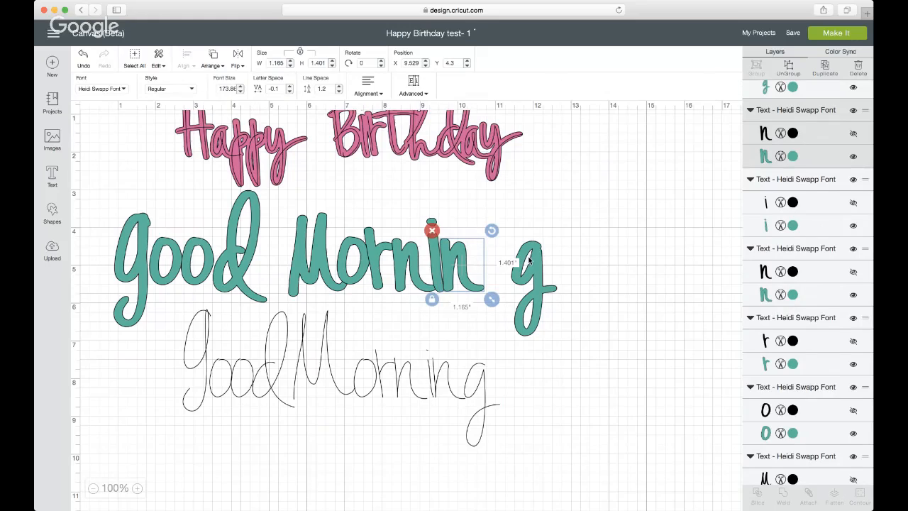
{"action": "left_click_drag", "start_coordinate": [533, 261], "coordinate": [488, 259]}
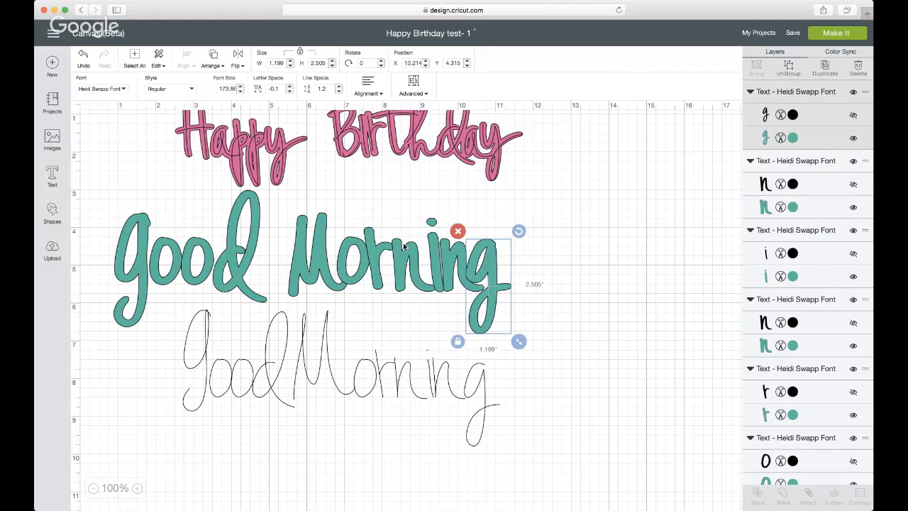
Tighten the teal word Good by shifting its d to X 3.406 and its g to X 1.016, Y 3.627
{"action": "left_click", "coordinate": [245, 261]}
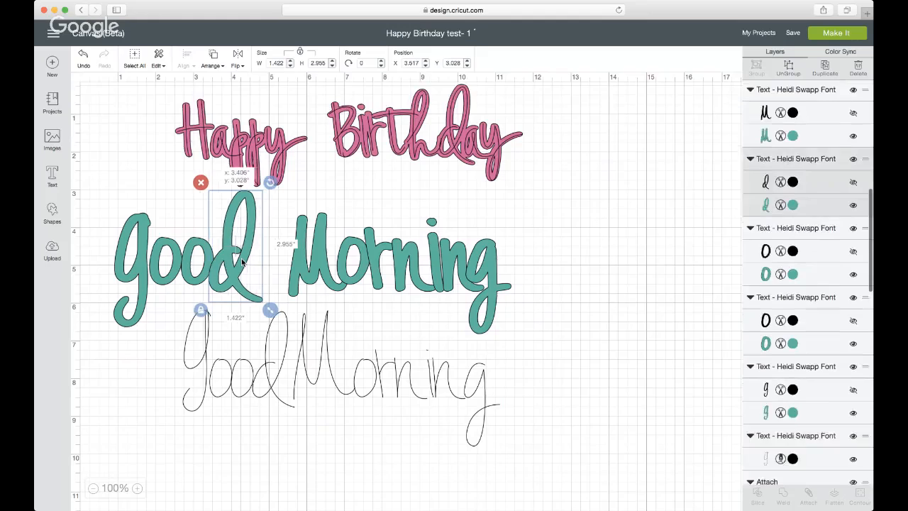
{"action": "left_click", "coordinate": [144, 264]}
{"action": "left_click_drag", "start_coordinate": [146, 260], "coordinate": [147, 259]}
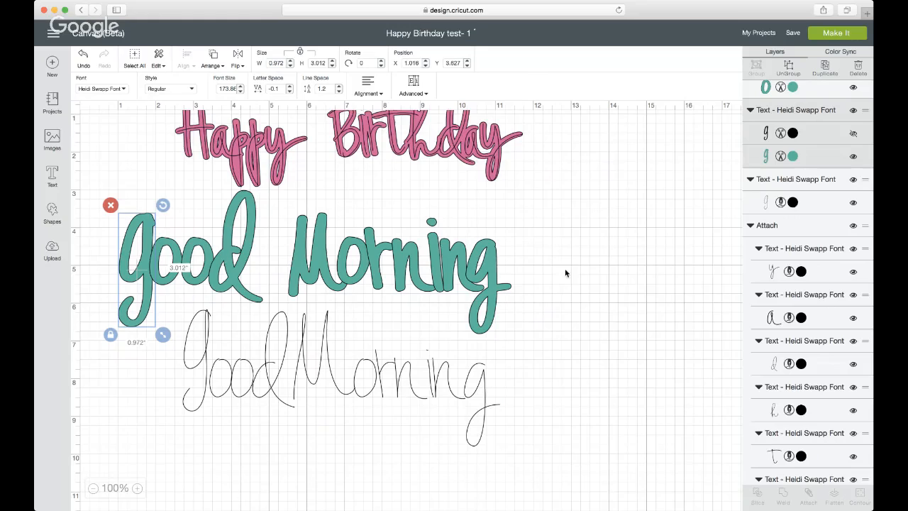
Move the writing phrase out of the way to X 9.254, Y 7.795, and weld the teal letters of Morning together
{"action": "left_click_drag", "start_coordinate": [325, 380], "coordinate": [570, 440]}
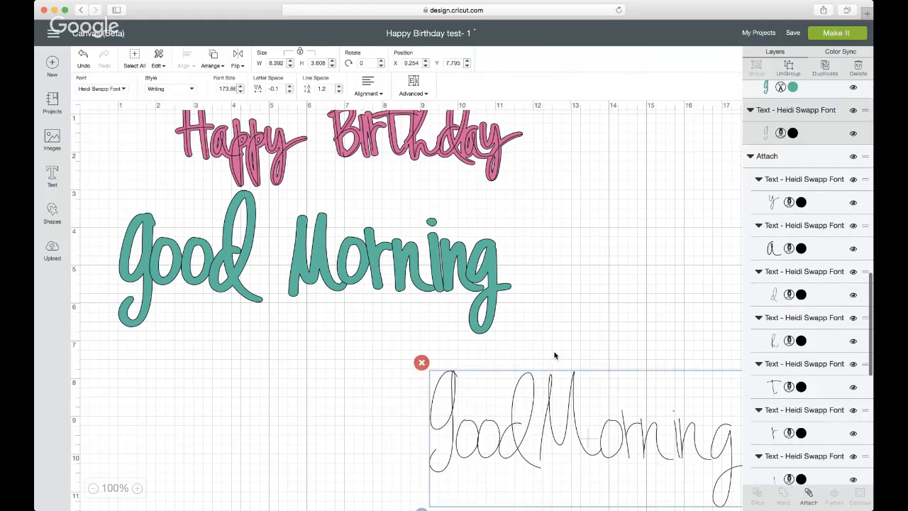
{"action": "left_click_drag", "start_coordinate": [539, 278], "coordinate": [273, 241]}
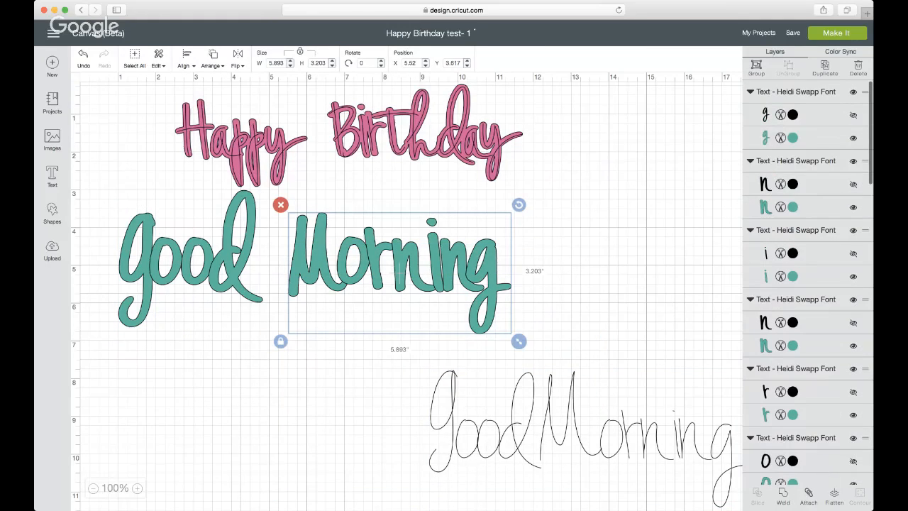
{"action": "left_click", "coordinate": [783, 497]}
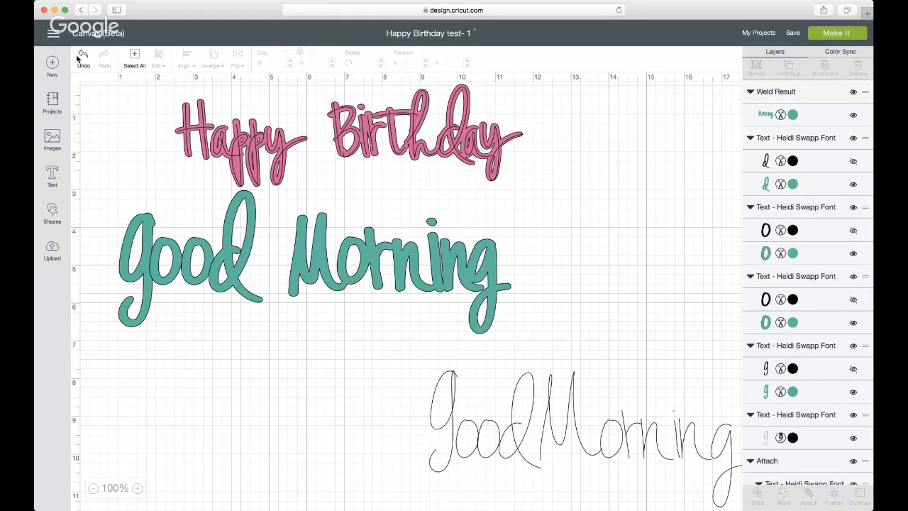
Move the welded Morning away to X 7.534, Y 3.95, and weld the four teal letters of Good together
{"action": "left_click_drag", "start_coordinate": [405, 261], "coordinate": [482, 274]}
{"action": "mouse_move", "coordinate": [290, 255]}
{"action": "left_mouse_down"}
{"action": "mouse_move", "coordinate": [116, 257]}
{"action": "mouse_move", "coordinate": [292, 253]}
{"action": "left_mouse_up"}
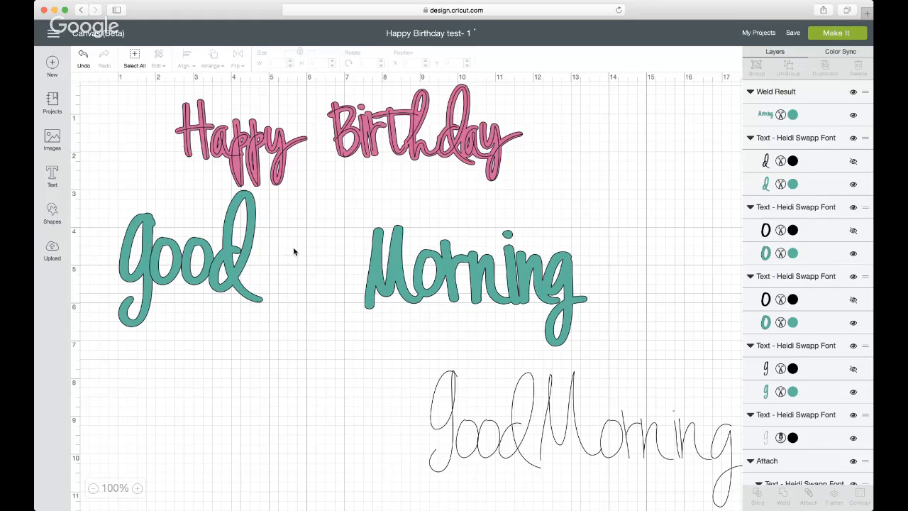
{"action": "left_click_drag", "start_coordinate": [106, 172], "coordinate": [205, 284]}
{"action": "left_click_drag", "start_coordinate": [308, 252], "coordinate": [188, 257]}
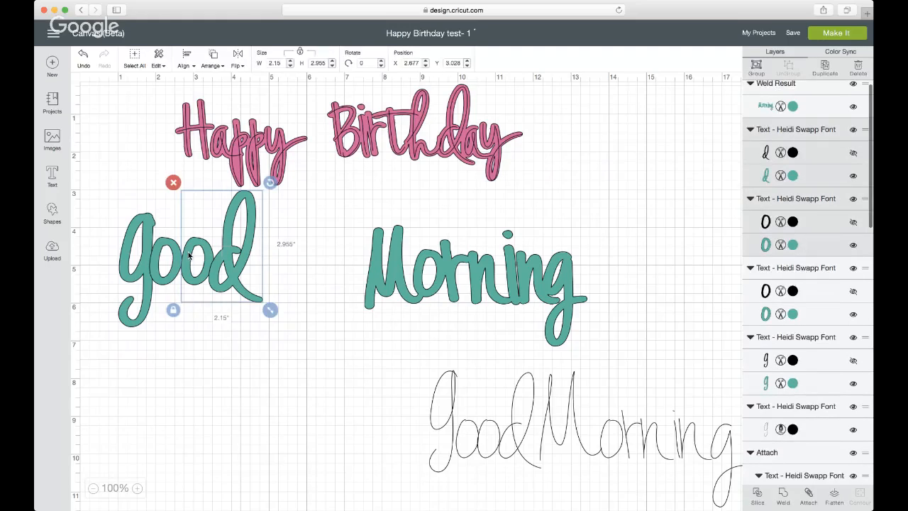
{"action": "left_click", "coordinate": [324, 257]}
{"action": "left_click_drag", "start_coordinate": [303, 272], "coordinate": [103, 249]}
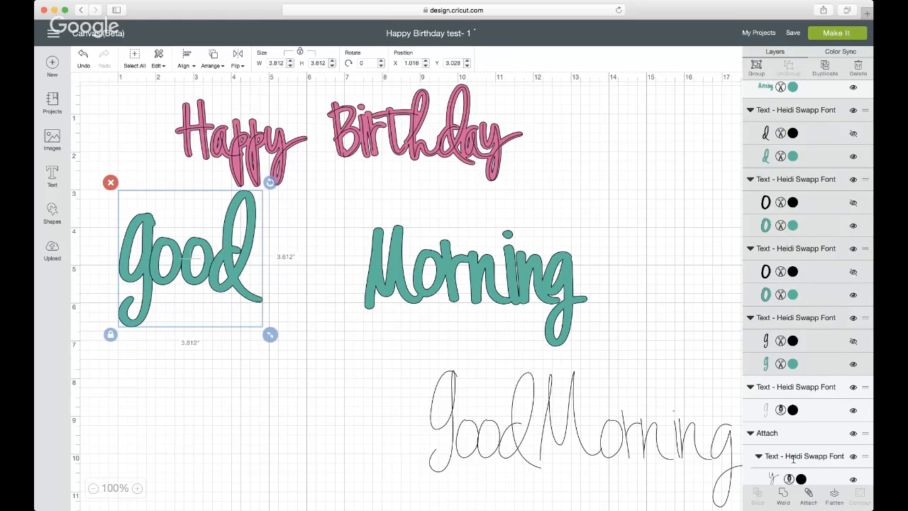
{"action": "left_click", "coordinate": [783, 495]}
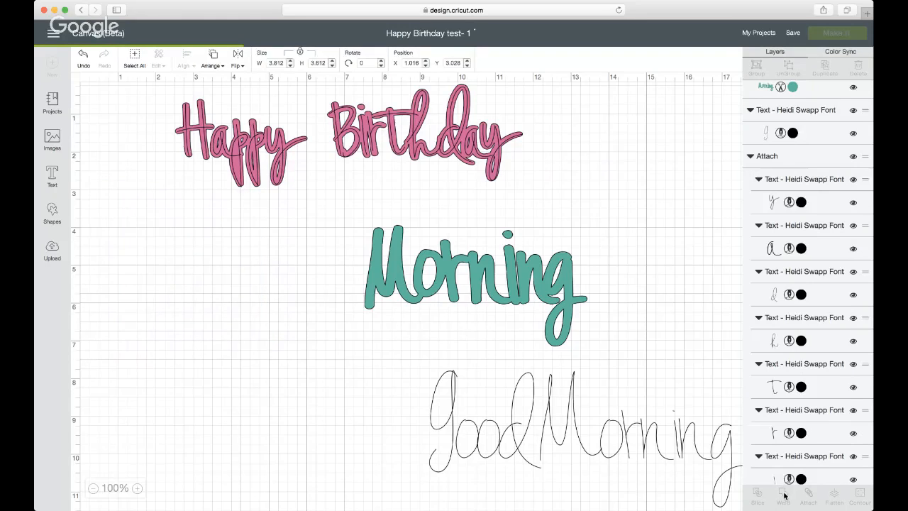
Stack Morning under Good at X 1.937, Y 5.422 so the words overlap, and weld the two words into one shape
{"action": "left_click_drag", "start_coordinate": [513, 278], "coordinate": [301, 334]}
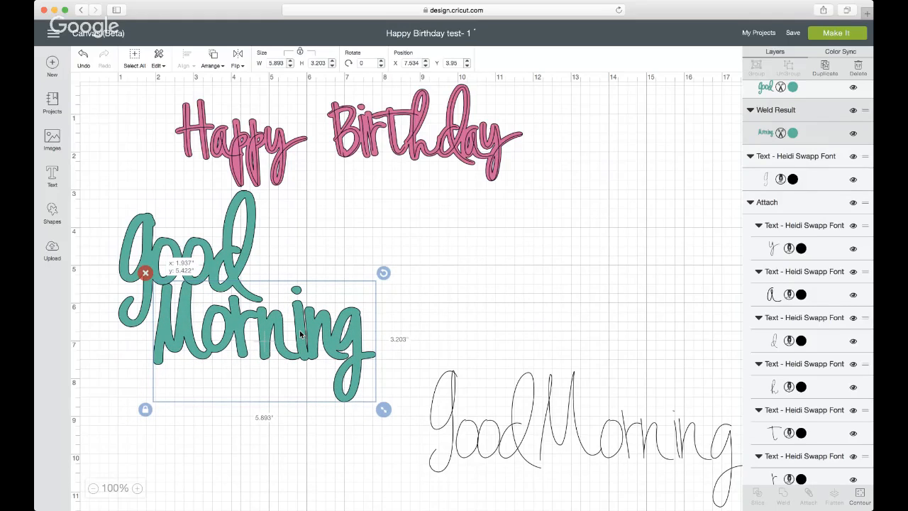
{"action": "left_click_drag", "start_coordinate": [301, 334], "coordinate": [301, 334]}
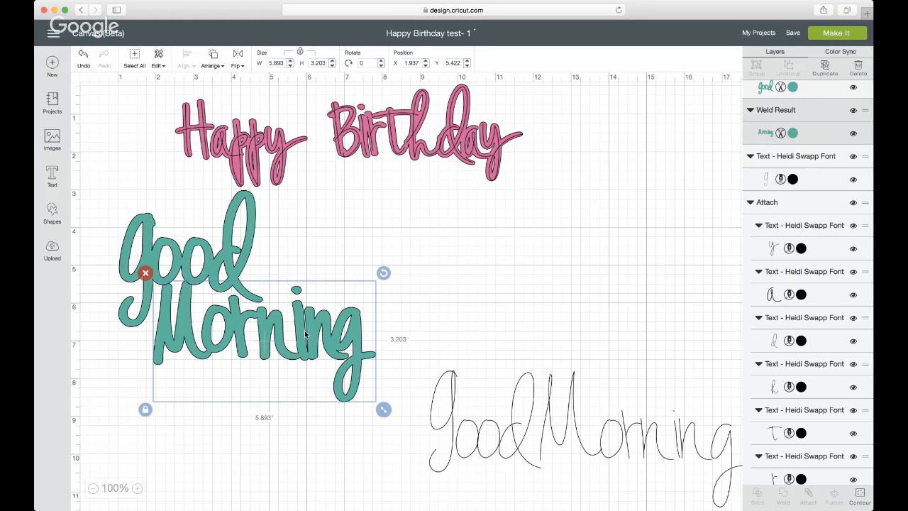
{"action": "left_click", "coordinate": [321, 259]}
{"action": "left_click_drag", "start_coordinate": [335, 261], "coordinate": [201, 348]}
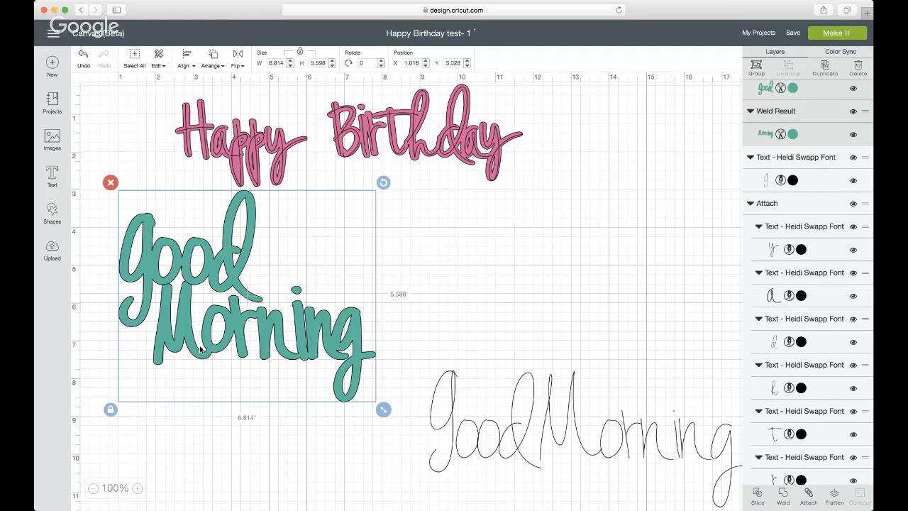
{"action": "left_click", "coordinate": [783, 496]}
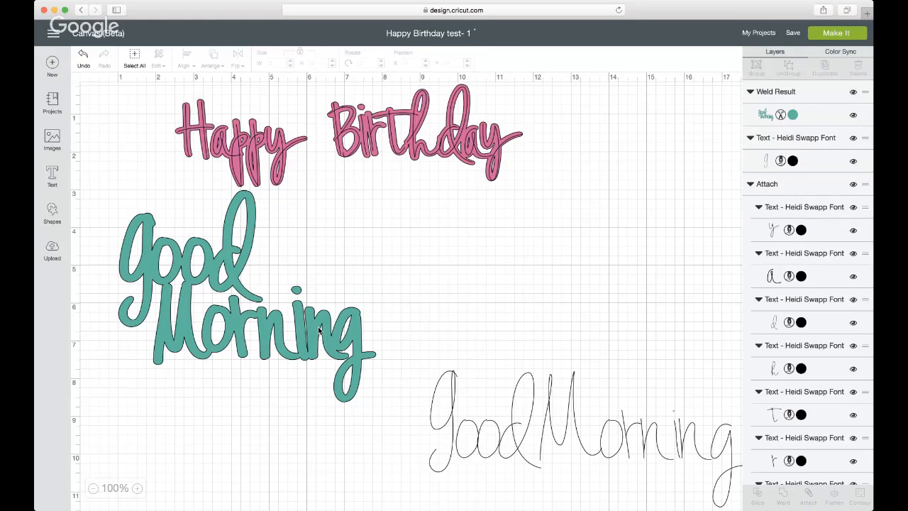
Place the writing phrase beside the welded teal phrase at X 7.17, Y 3.142, and ungroup it into individual letters
{"action": "left_click", "coordinate": [533, 405]}
{"action": "left_click_drag", "start_coordinate": [533, 405], "coordinate": [454, 232]}
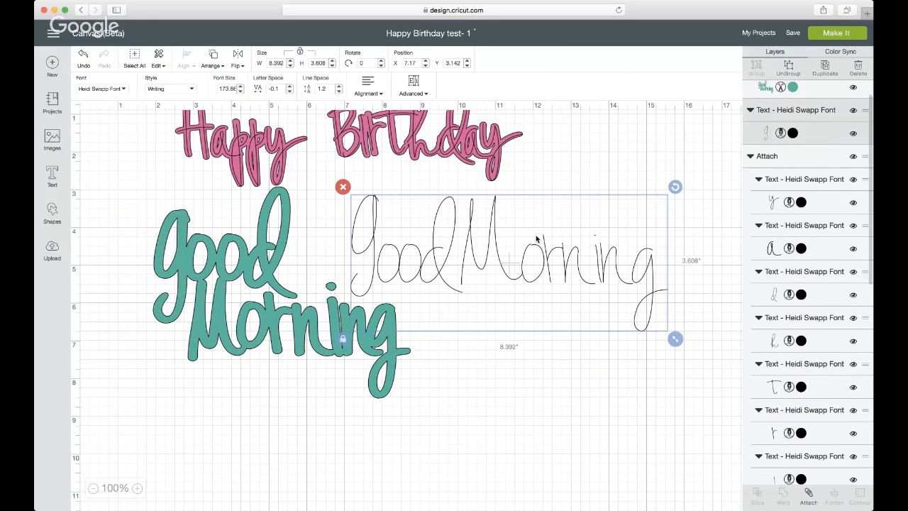
{"action": "left_click", "coordinate": [414, 90]}
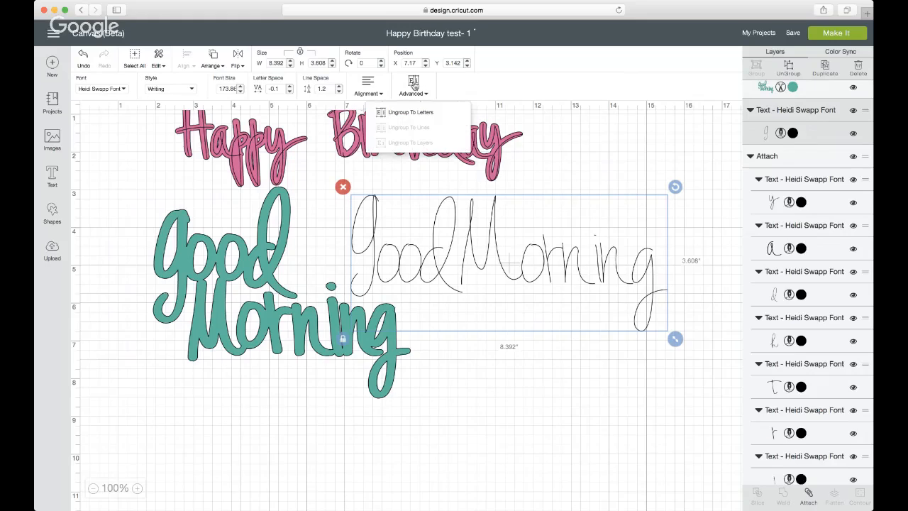
{"action": "left_click", "coordinate": [626, 157]}
{"action": "left_click", "coordinate": [575, 276]}
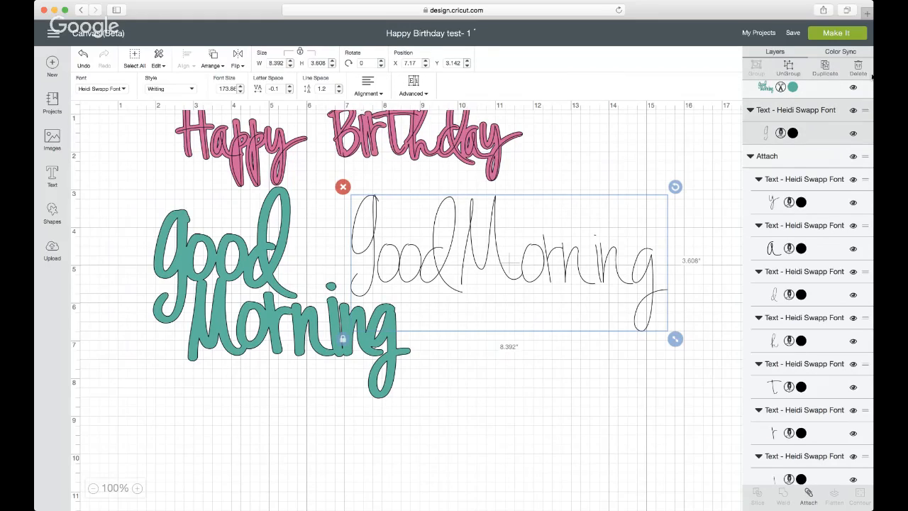
{"action": "left_click", "coordinate": [789, 67]}
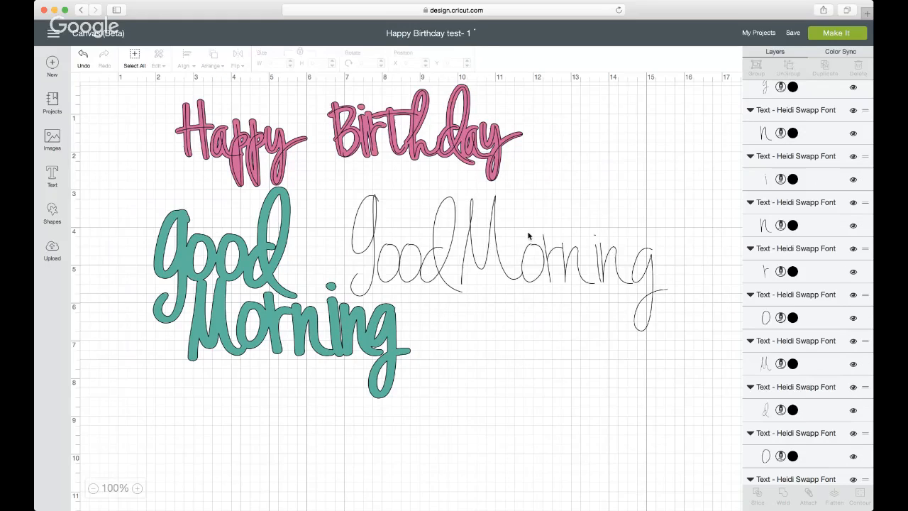
Move the writing g of Good onto the teal g of the welded phrase at X 2.045, Y 3.642
{"action": "left_click", "coordinate": [526, 263]}
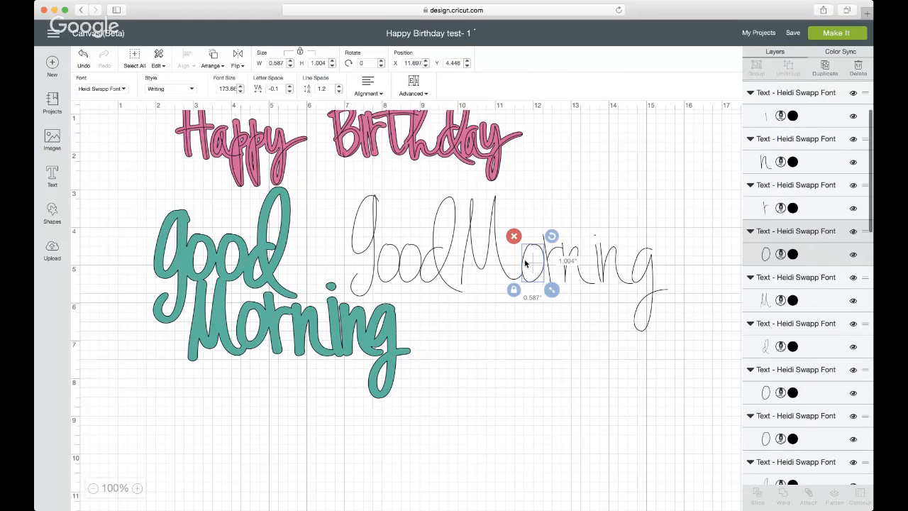
{"action": "left_click_drag", "start_coordinate": [526, 263], "coordinate": [527, 264]}
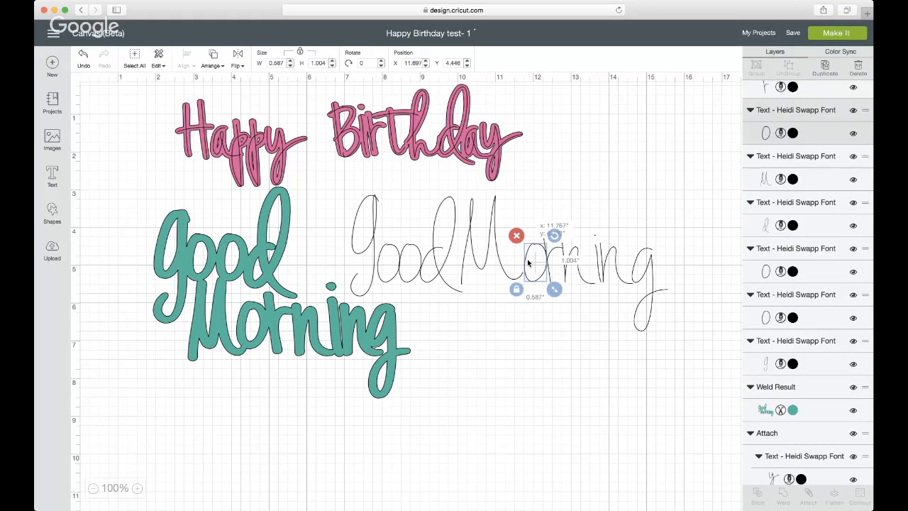
{"action": "left_click_drag", "start_coordinate": [374, 244], "coordinate": [179, 257]}
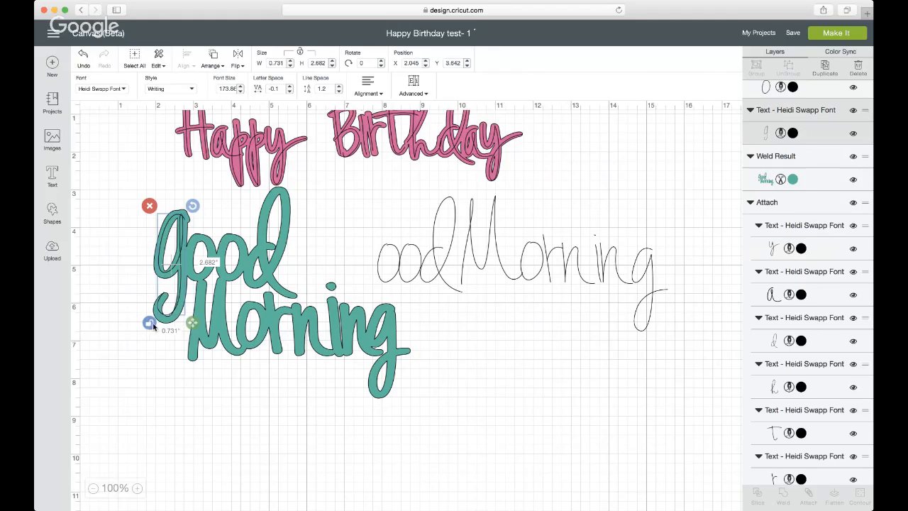
Fine-tune the size of the writing g, and move both writing o letters onto the teal o's of Good
{"action": "left_click_drag", "start_coordinate": [192, 323], "coordinate": [193, 329]}
{"action": "left_click", "coordinate": [209, 346]}
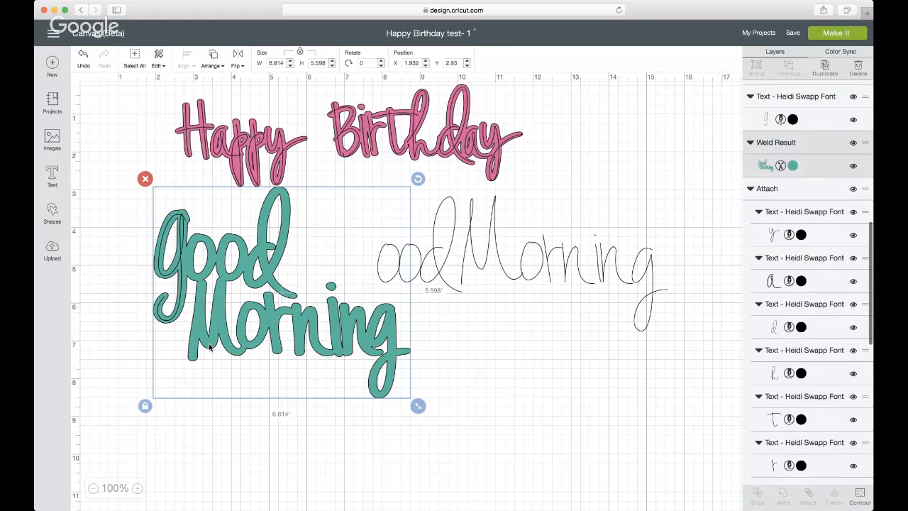
{"action": "left_click", "coordinate": [361, 249]}
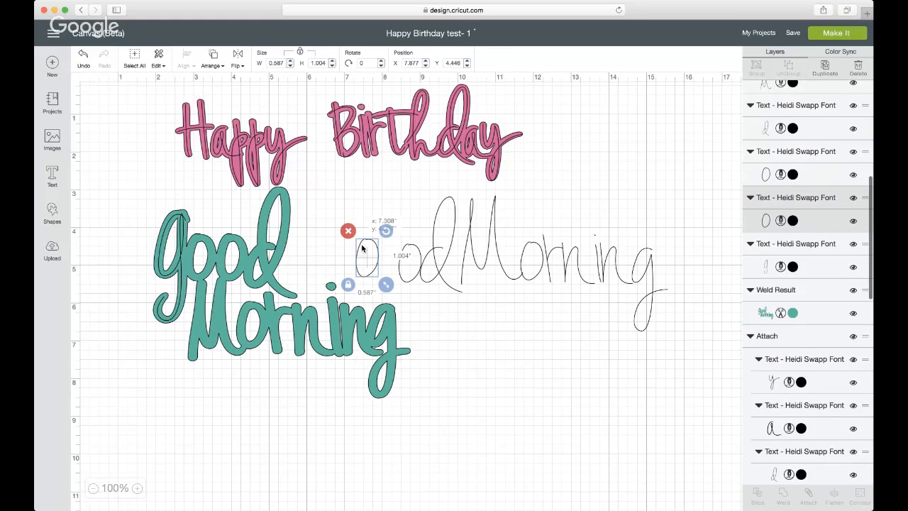
{"action": "left_click_drag", "start_coordinate": [362, 248], "coordinate": [206, 251]}
{"action": "left_click_drag", "start_coordinate": [416, 261], "coordinate": [229, 262]}
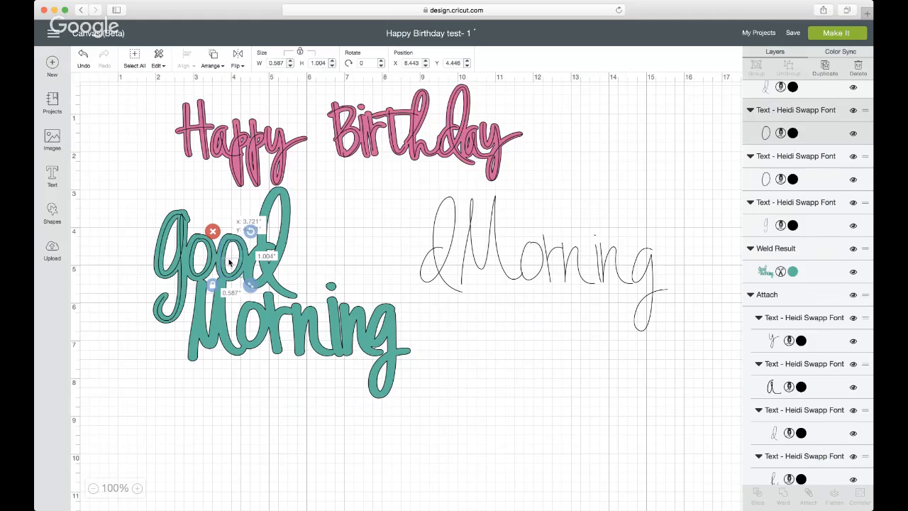
Move the writing d onto the teal d of Good, and adjust its size and position to fit the shadow
{"action": "left_click_drag", "start_coordinate": [446, 266], "coordinate": [277, 262]}
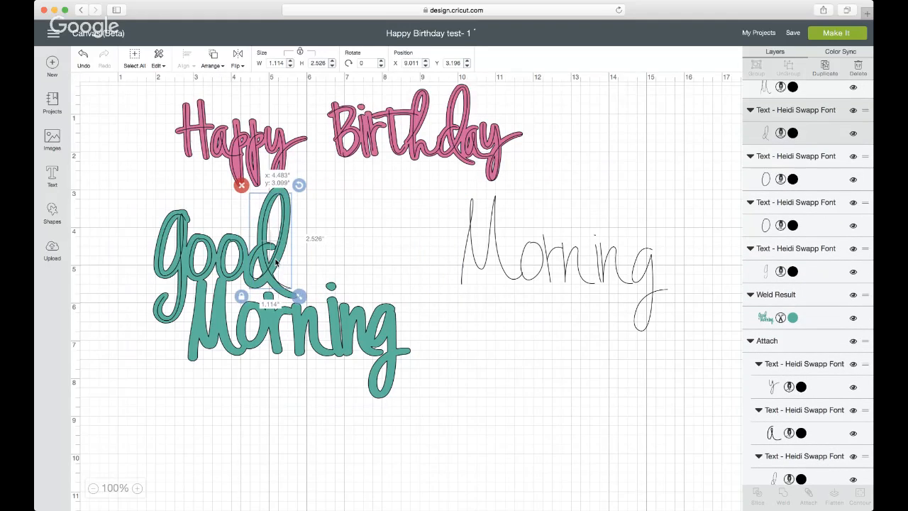
{"action": "left_click_drag", "start_coordinate": [299, 298], "coordinate": [302, 302]}
{"action": "left_click_drag", "start_coordinate": [271, 275], "coordinate": [270, 275]}
{"action": "left_click_drag", "start_coordinate": [300, 301], "coordinate": [300, 307]}
{"action": "left_click_drag", "start_coordinate": [270, 277], "coordinate": [269, 274]}
Fit the writing M over the teal M of Morning at X 2.963, Y 5.372, resized to 1.418 by 2.063 inches
{"action": "left_click_drag", "start_coordinate": [469, 256], "coordinate": [166, 350]}
{"action": "left_click_drag", "start_coordinate": [258, 375], "coordinate": [246, 365]}
{"action": "left_click_drag", "start_coordinate": [212, 336], "coordinate": [214, 336]}
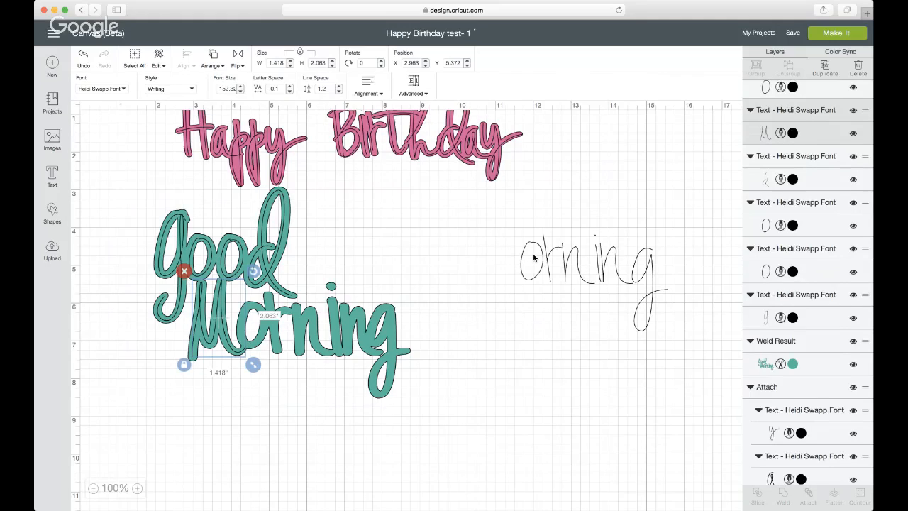
Place the writing o, r and first n on their teal letters in Morning, with the n resized to 1.058 by 1.183 inches
{"action": "mouse_move", "coordinate": [534, 260]}
{"action": "left_mouse_down"}
{"action": "mouse_move", "coordinate": [395, 273]}
{"action": "mouse_move", "coordinate": [252, 321]}
{"action": "left_mouse_up"}
{"action": "mouse_move", "coordinate": [547, 260]}
{"action": "left_mouse_down"}
{"action": "mouse_move", "coordinate": [336, 289]}
{"action": "mouse_move", "coordinate": [256, 319]}
{"action": "left_mouse_up"}
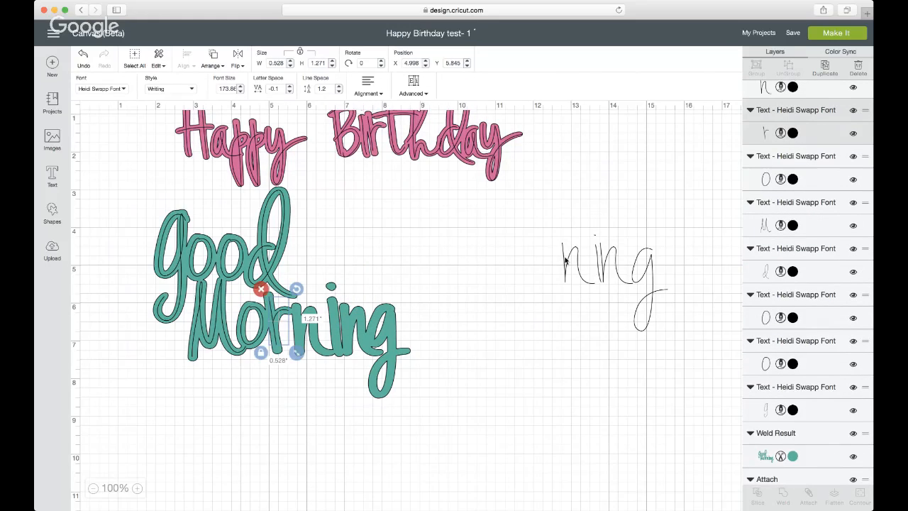
{"action": "left_click_drag", "start_coordinate": [566, 261], "coordinate": [299, 320]}
{"action": "left_click_drag", "start_coordinate": [334, 355], "coordinate": [341, 360]}
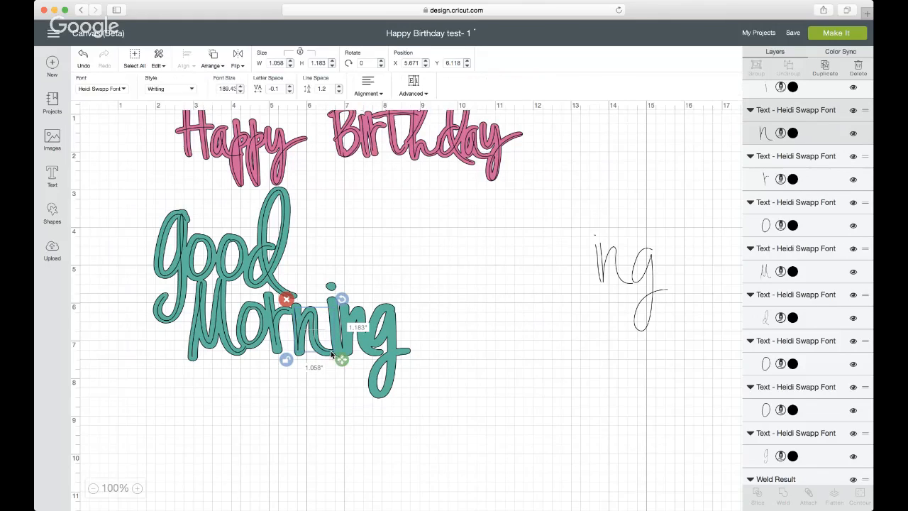
Move the writing i onto the teal i at X 6.624, Y 5.552, and stretch it to 0.243 by 1.822 inches
{"action": "left_click_drag", "start_coordinate": [598, 266], "coordinate": [333, 317]}
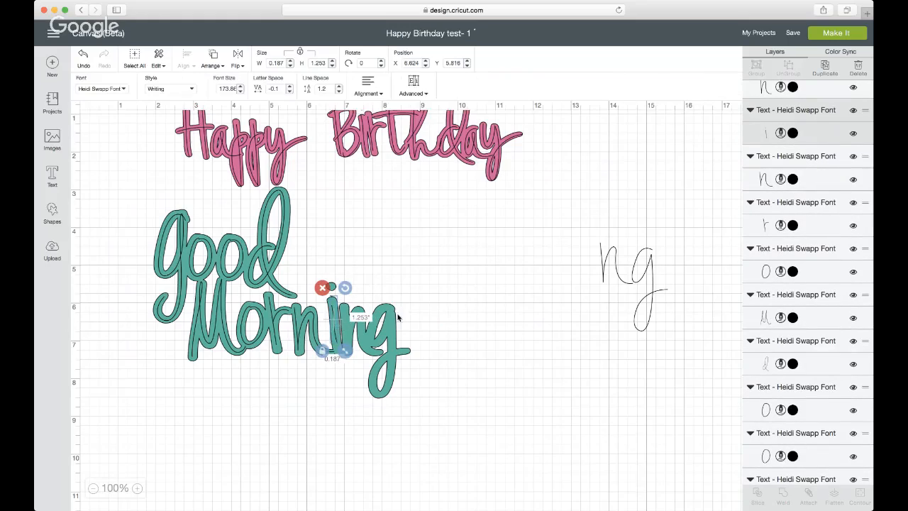
{"action": "left_click", "coordinate": [470, 310]}
{"action": "left_click", "coordinate": [336, 339]}
{"action": "mouse_move", "coordinate": [346, 351]}
{"action": "left_mouse_down"}
{"action": "mouse_move", "coordinate": [347, 373]}
{"action": "mouse_move", "coordinate": [339, 351]}
{"action": "left_mouse_up"}
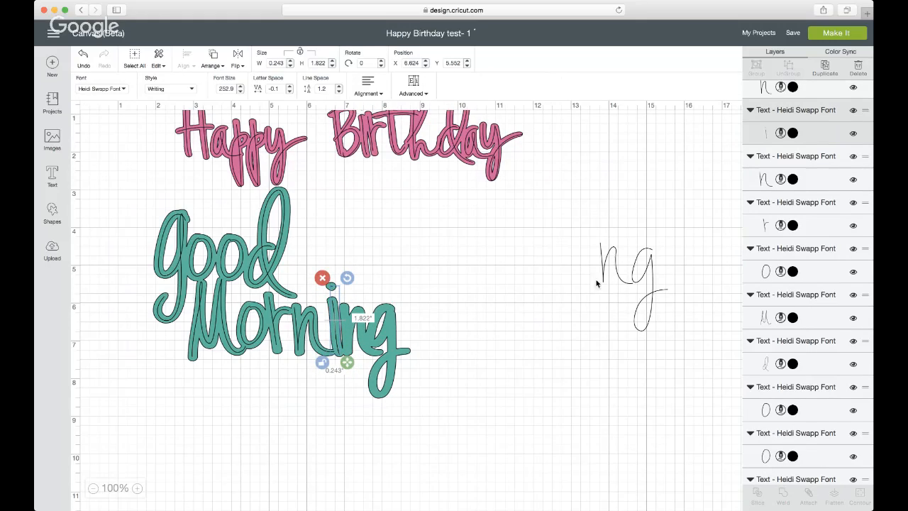
Fit the second writing n at X 6.984, Y 6.104, sized 0.891 by 1.238 inches, and place the writing g over the last teal g
{"action": "left_click_drag", "start_coordinate": [604, 257], "coordinate": [351, 327]}
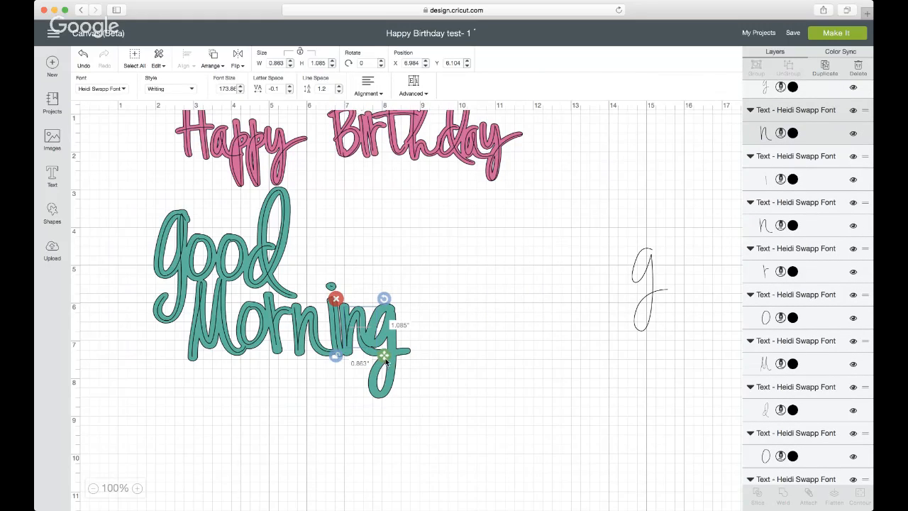
{"action": "left_click_drag", "start_coordinate": [383, 355], "coordinate": [385, 361]}
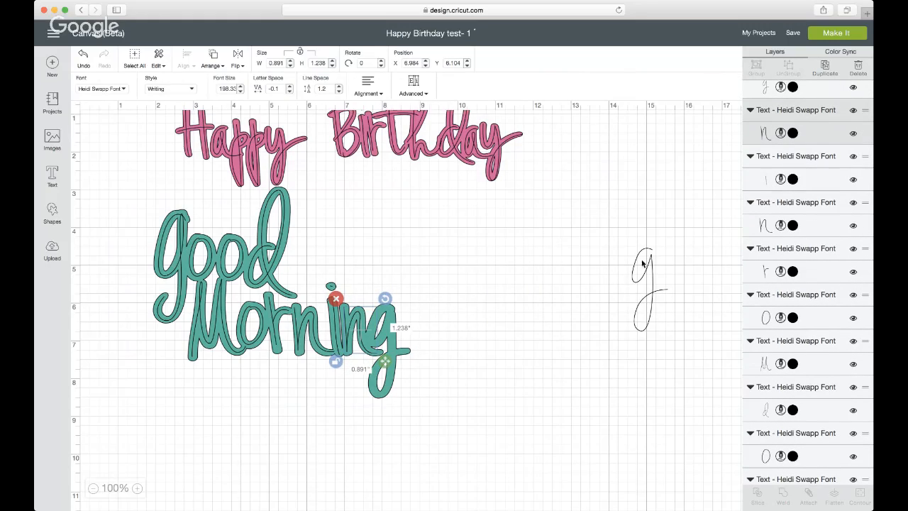
{"action": "left_click_drag", "start_coordinate": [645, 263], "coordinate": [383, 323]}
{"action": "left_click_drag", "start_coordinate": [412, 398], "coordinate": [412, 399]}
{"action": "left_click", "coordinate": [467, 356]}
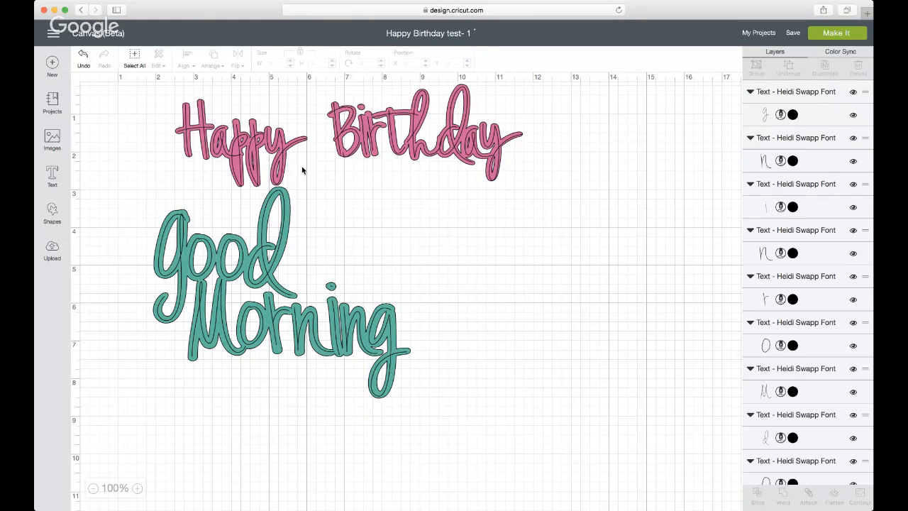
Move Happy Birthday aside to X 6.465, Y 1.261, and review all three mats in the cut preview before returning to the canvas
{"action": "left_click_drag", "start_coordinate": [403, 133], "coordinate": [553, 174]}
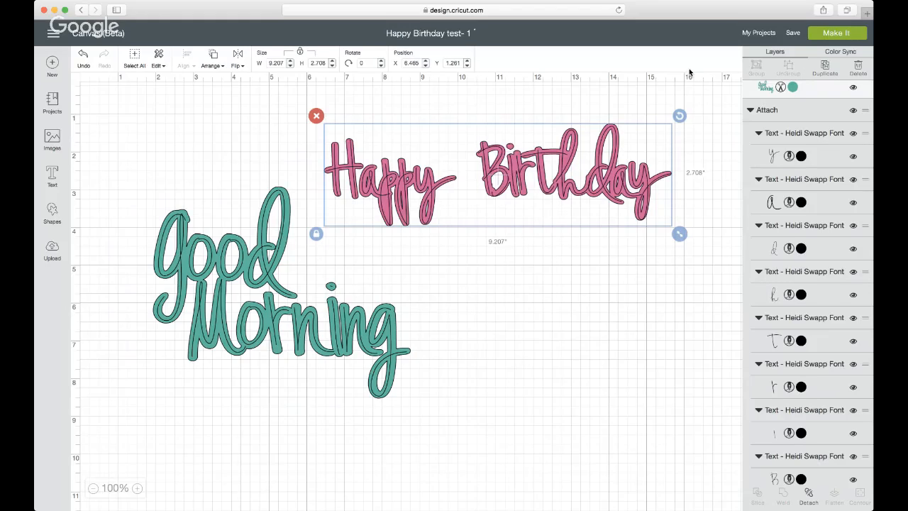
{"action": "left_click", "coordinate": [838, 35]}
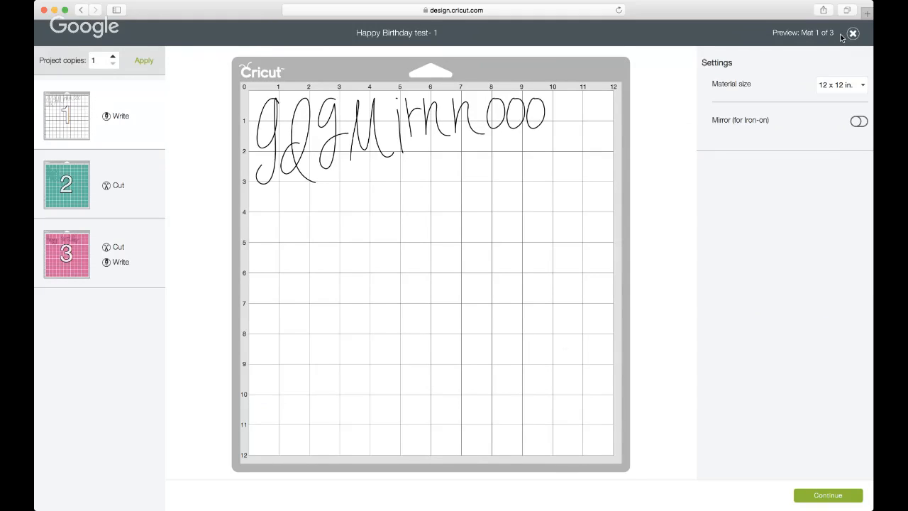
{"action": "left_click", "coordinate": [122, 168]}
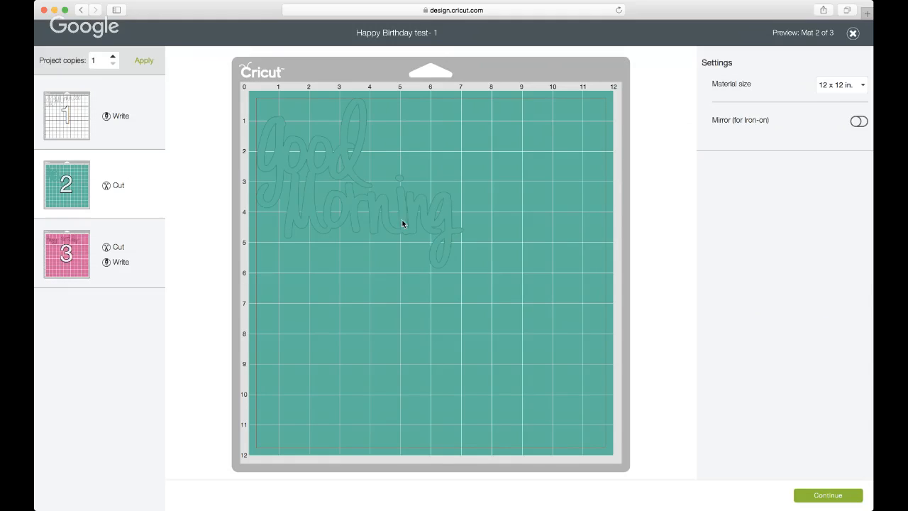
{"action": "left_click", "coordinate": [147, 232]}
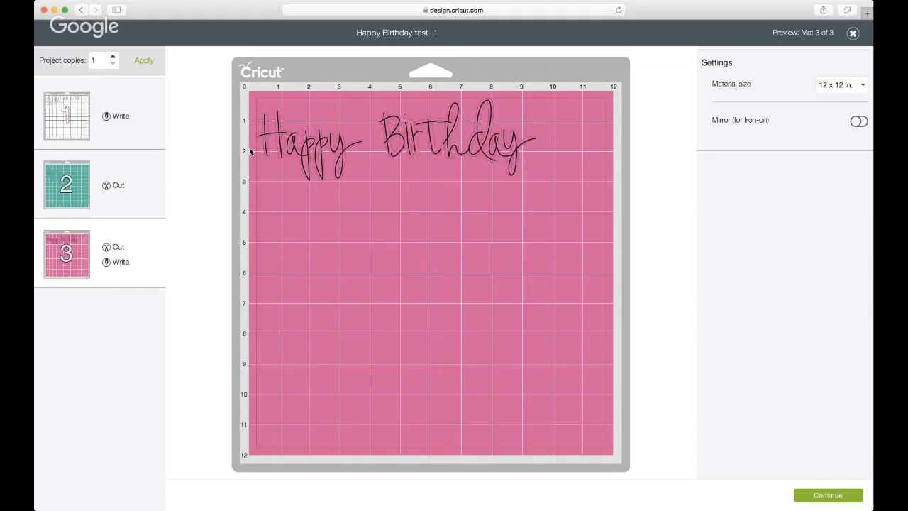
{"action": "left_click", "coordinate": [114, 103]}
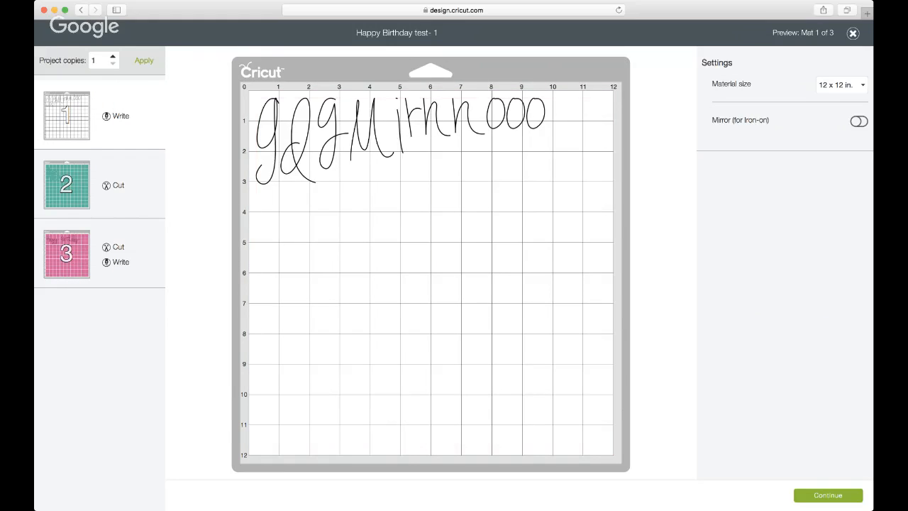
{"action": "left_click", "coordinate": [853, 34]}
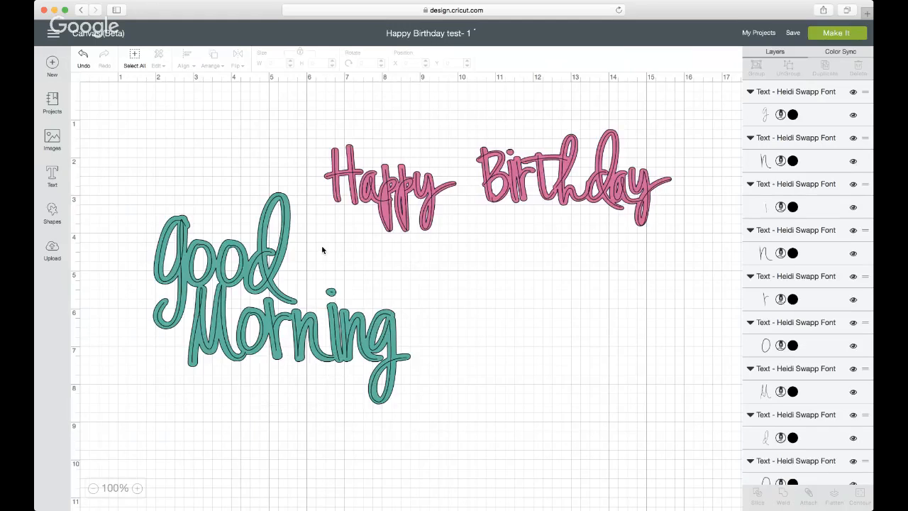
Move the attached Happy Birthday design clear of Good Morning to X 6.59, Y 0.431, and collapse its Attach group in the layer list
{"action": "left_click_drag", "start_coordinate": [115, 227], "coordinate": [439, 408]}
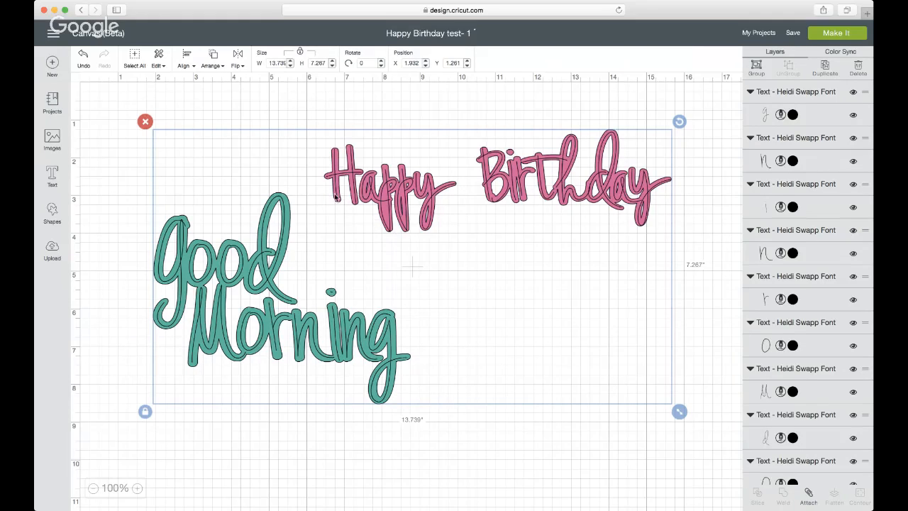
{"action": "left_click", "coordinate": [250, 105]}
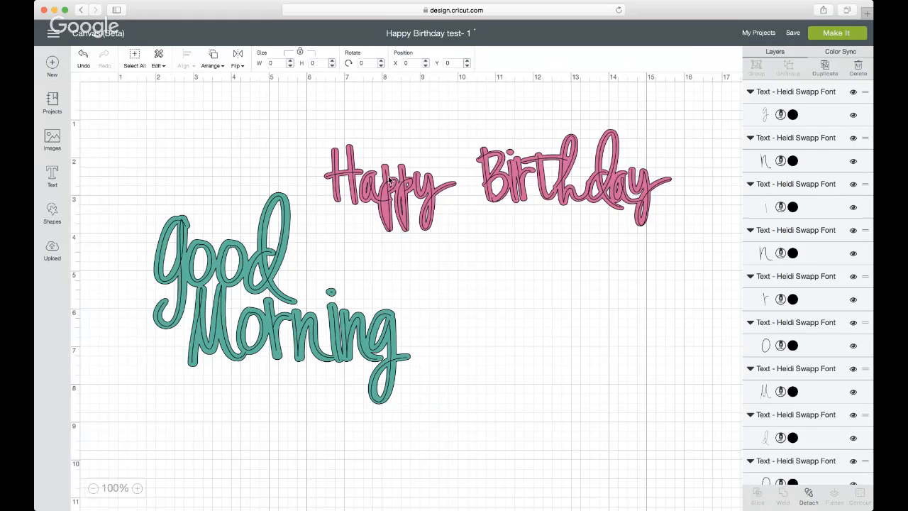
{"action": "left_click_drag", "start_coordinate": [388, 180], "coordinate": [522, 130]}
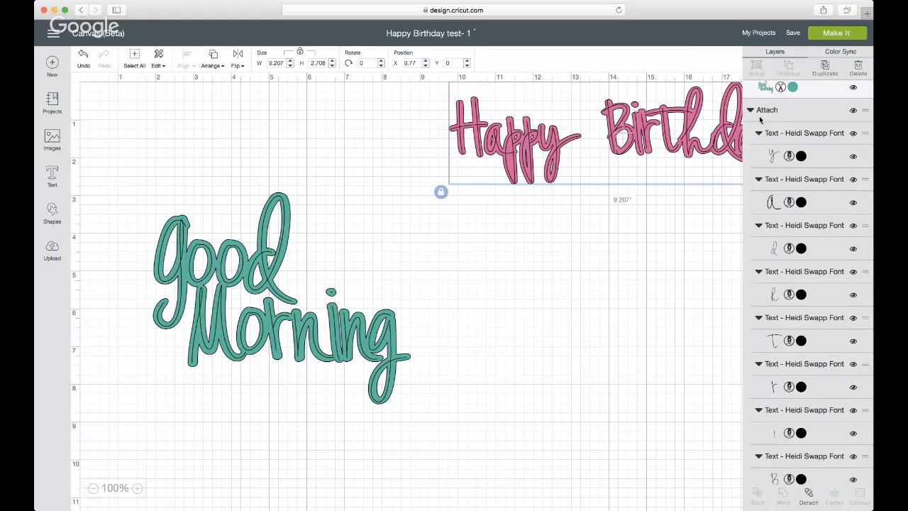
{"action": "left_click_drag", "start_coordinate": [737, 126], "coordinate": [625, 141]}
{"action": "scroll", "coordinate": [796, 172], "scroll_direction": "up", "scroll_amount": 5}
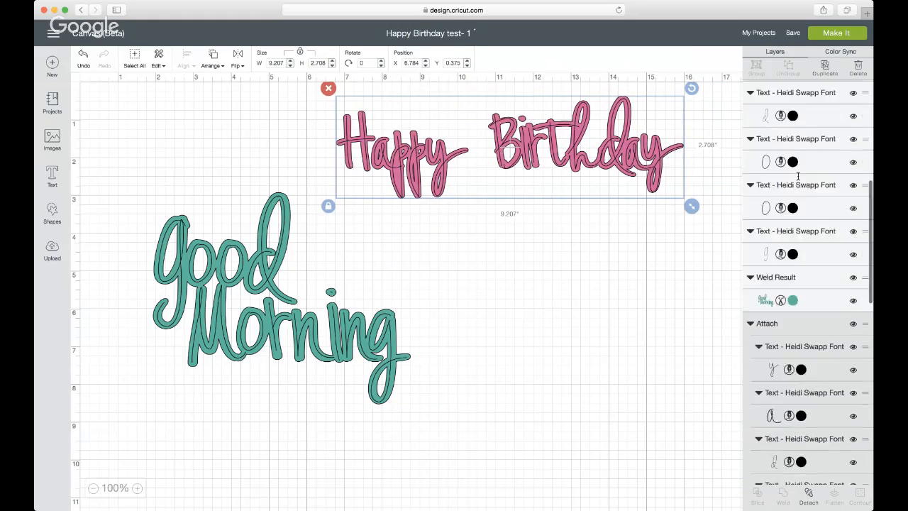
{"action": "scroll", "coordinate": [796, 172], "scroll_direction": "down", "scroll_amount": 3}
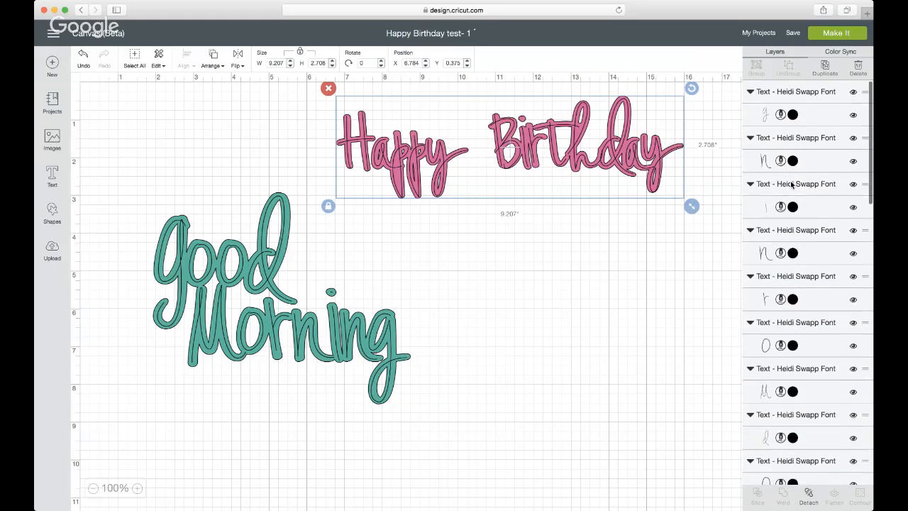
{"action": "scroll", "coordinate": [791, 181], "scroll_direction": "down", "scroll_amount": 5}
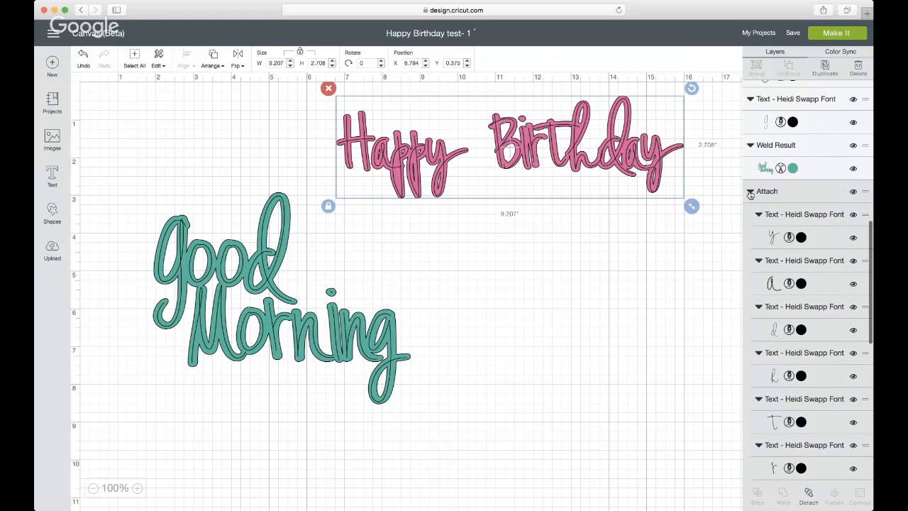
{"action": "left_click", "coordinate": [750, 195]}
{"action": "scroll", "coordinate": [750, 197], "scroll_direction": "down", "scroll_amount": 1}
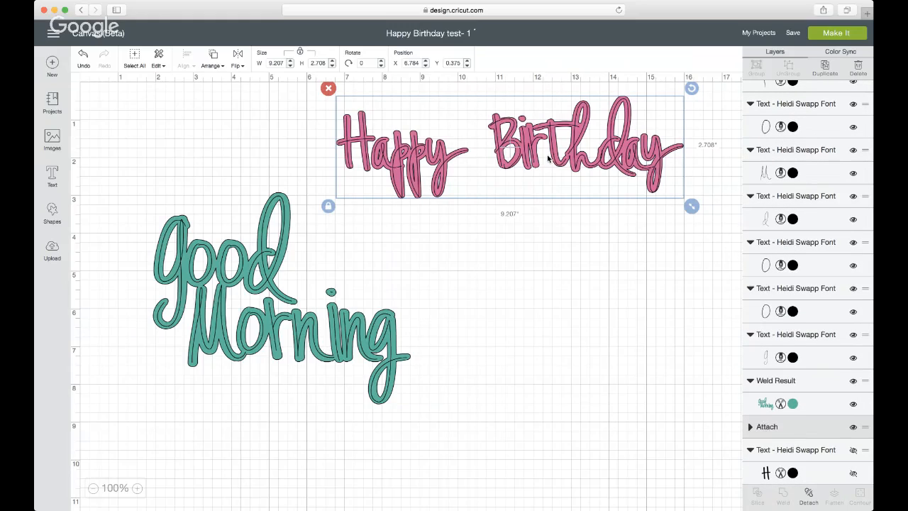
{"action": "mouse_move", "coordinate": [547, 159]}
{"action": "left_mouse_down"}
{"action": "mouse_move", "coordinate": [516, 163]}
{"action": "mouse_move", "coordinate": [533, 163]}
{"action": "left_mouse_up"}
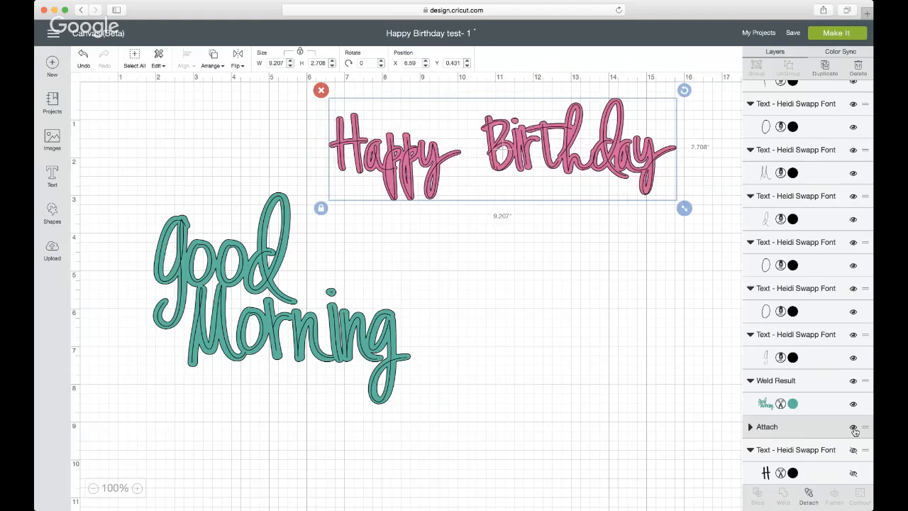
Hide the whole Happy Birthday design using its Attach group's visibility, and expand the group to check its letter layers
{"action": "left_click", "coordinate": [853, 428]}
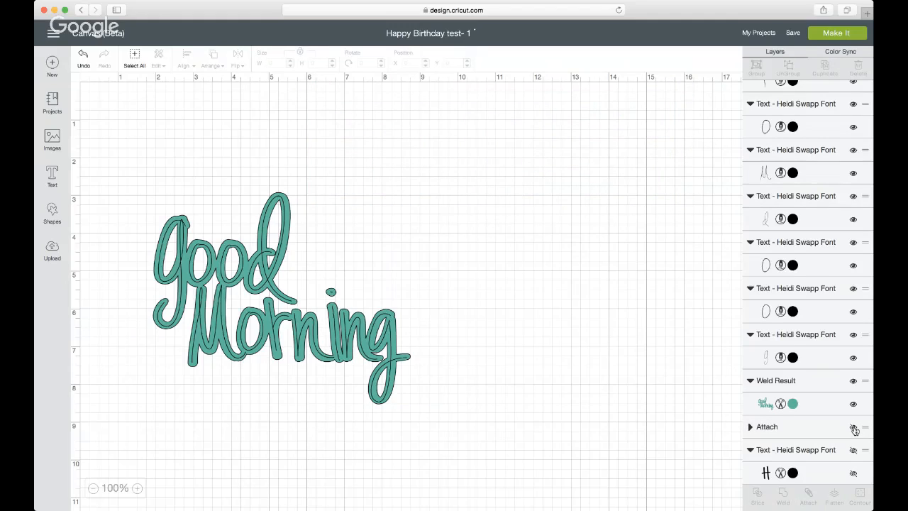
{"action": "left_click", "coordinate": [854, 429]}
{"action": "left_click", "coordinate": [855, 429]}
{"action": "left_click", "coordinate": [750, 427]}
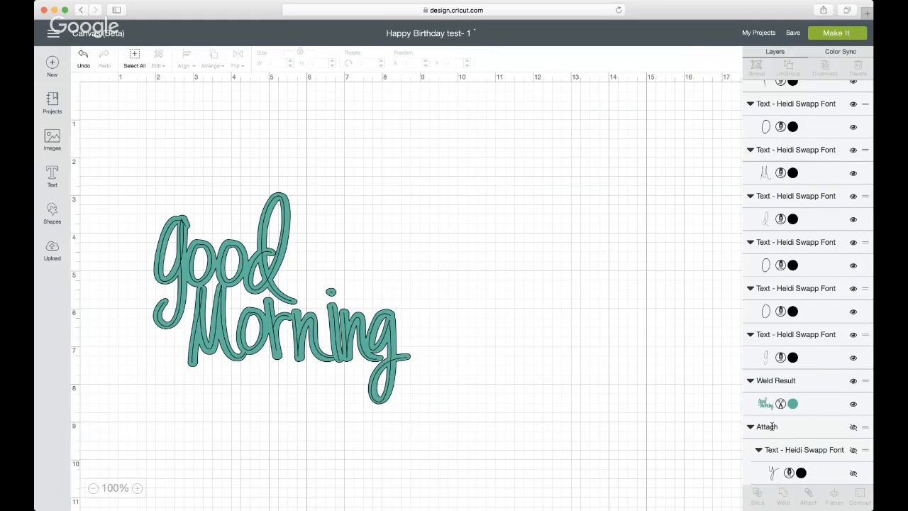
{"action": "scroll", "coordinate": [808, 319], "scroll_direction": "down", "scroll_amount": 10}
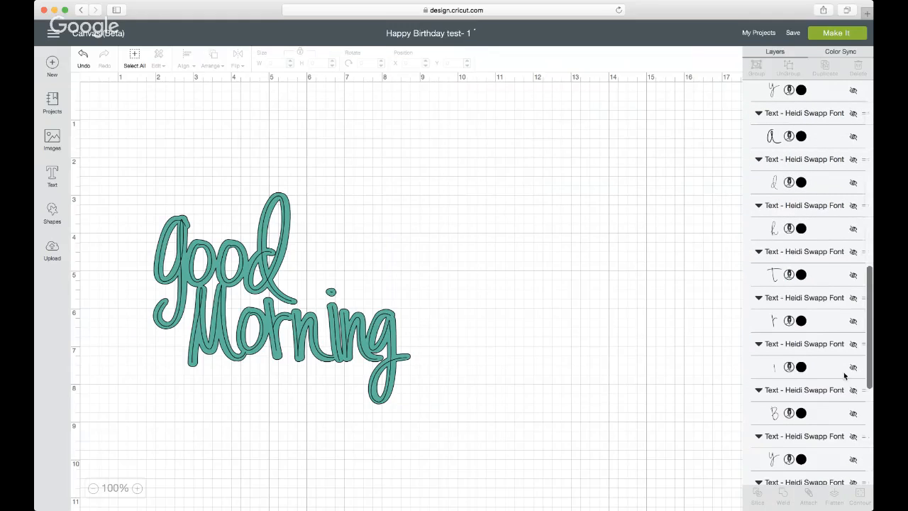
{"action": "scroll", "coordinate": [825, 184], "scroll_direction": "up", "scroll_amount": 1}
{"action": "scroll", "coordinate": [825, 184], "scroll_direction": "up", "scroll_amount": 8}
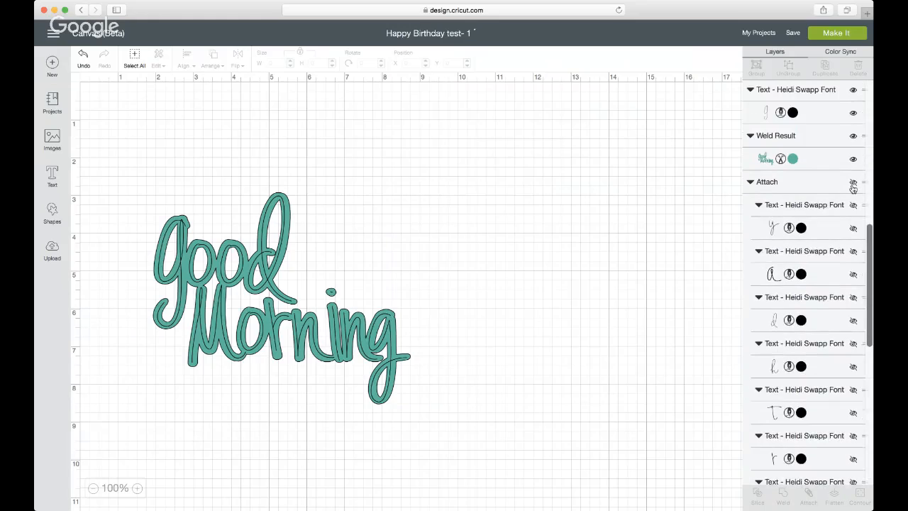
{"action": "left_click", "coordinate": [853, 184]}
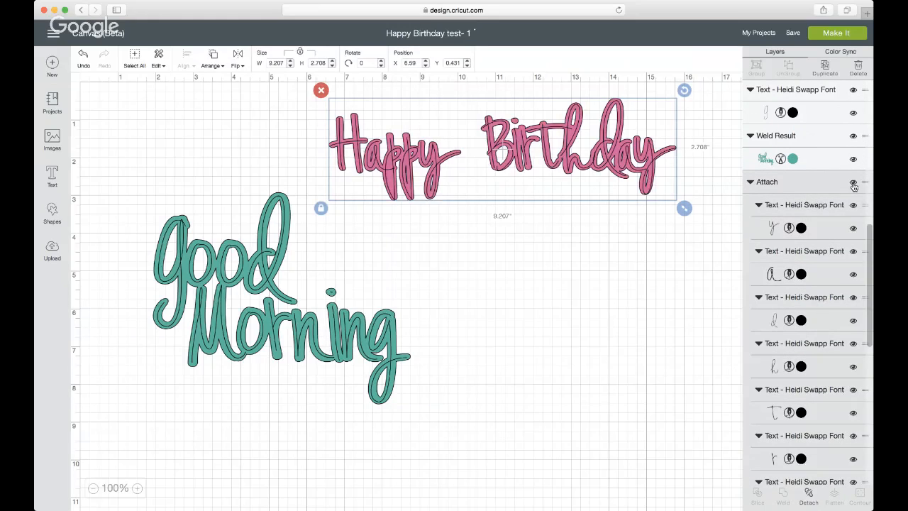
{"action": "left_click", "coordinate": [853, 183]}
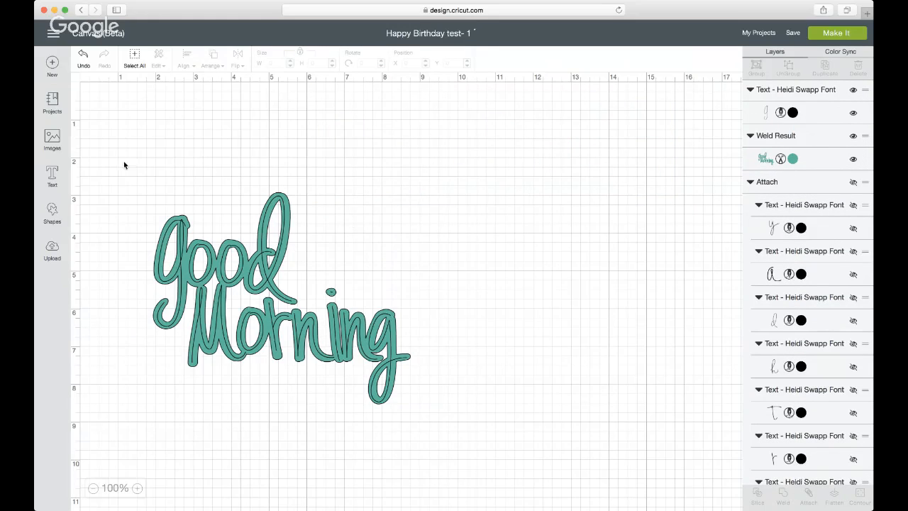
Enlarge the complete Good Morning shadow and writing letters together to 10.758 by 8.838 inches, and place them at X 1.71, Y 0.555
{"action": "left_click_drag", "start_coordinate": [124, 166], "coordinate": [450, 480]}
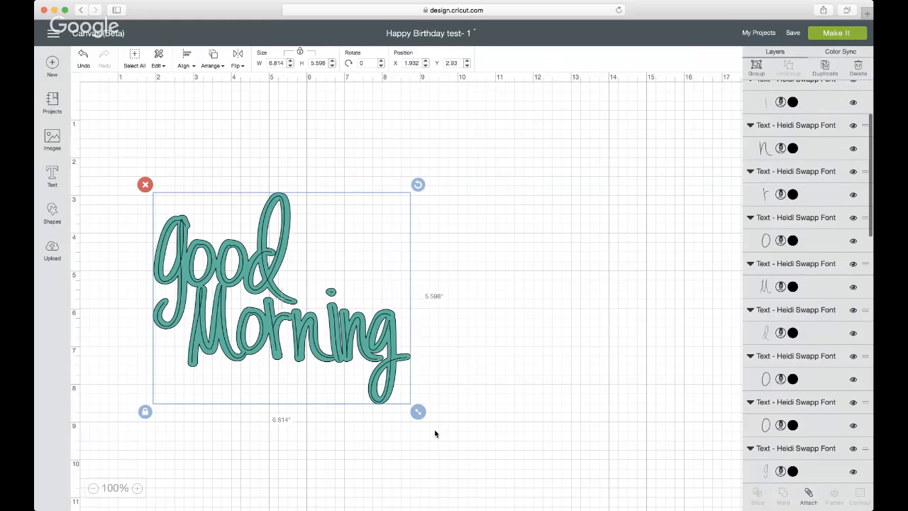
{"action": "left_click_drag", "start_coordinate": [418, 411], "coordinate": [564, 507]}
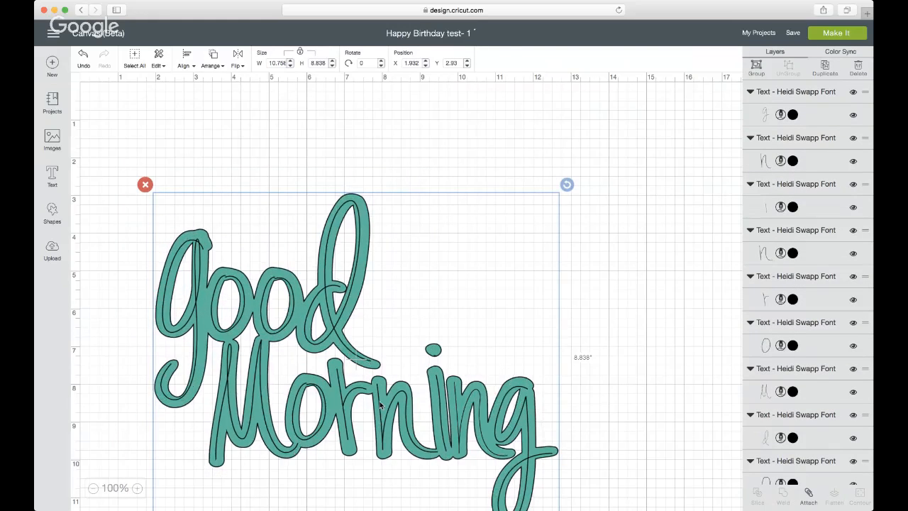
{"action": "left_click_drag", "start_coordinate": [381, 405], "coordinate": [372, 315]}
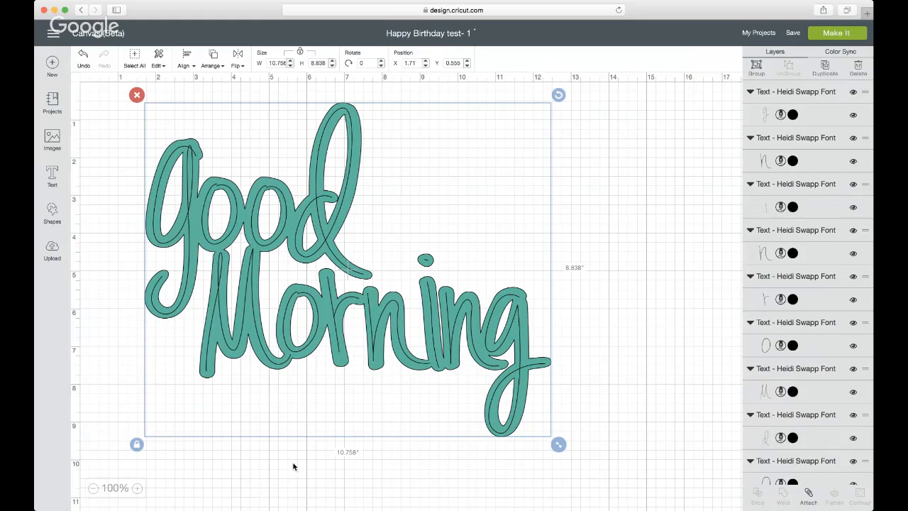
Attach the Good Morning writing letters to their welded shadow, and check the single mat in the cut preview before returning to the canvas
{"action": "left_click", "coordinate": [809, 494]}
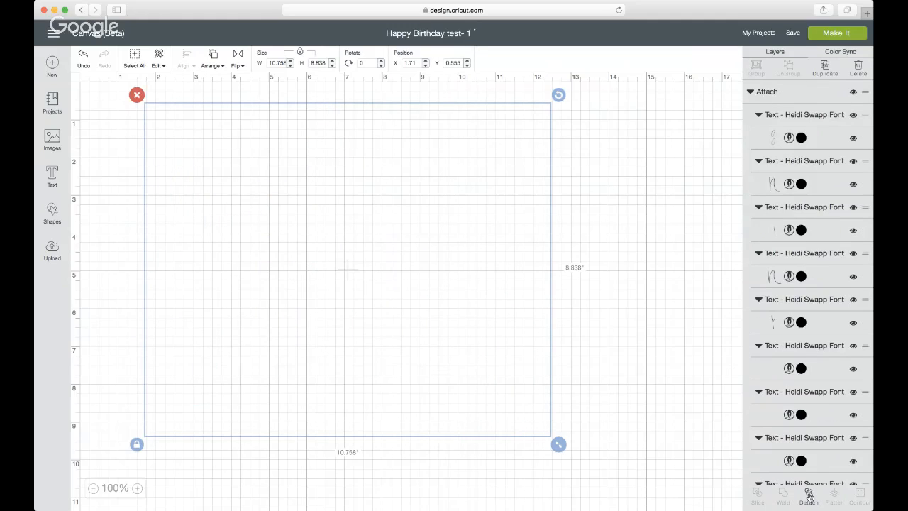
{"action": "left_click", "coordinate": [835, 32]}
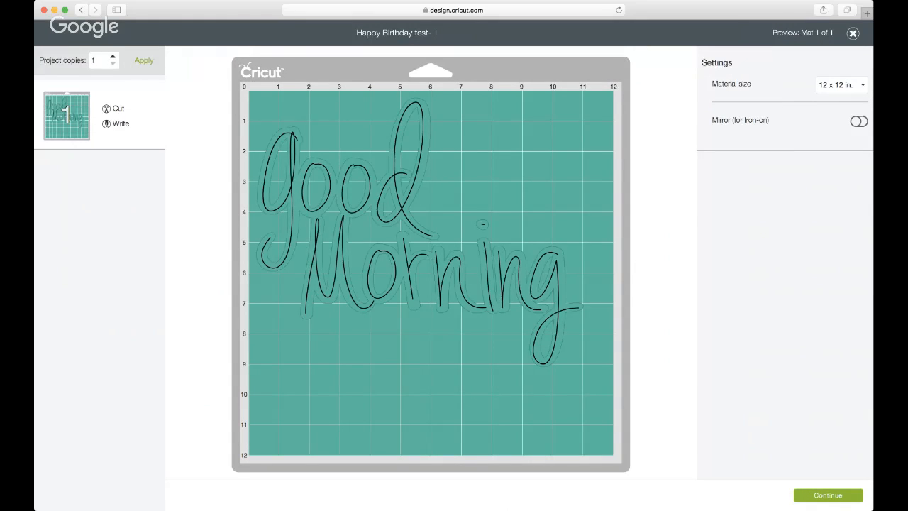
{"action": "left_click", "coordinate": [853, 34]}
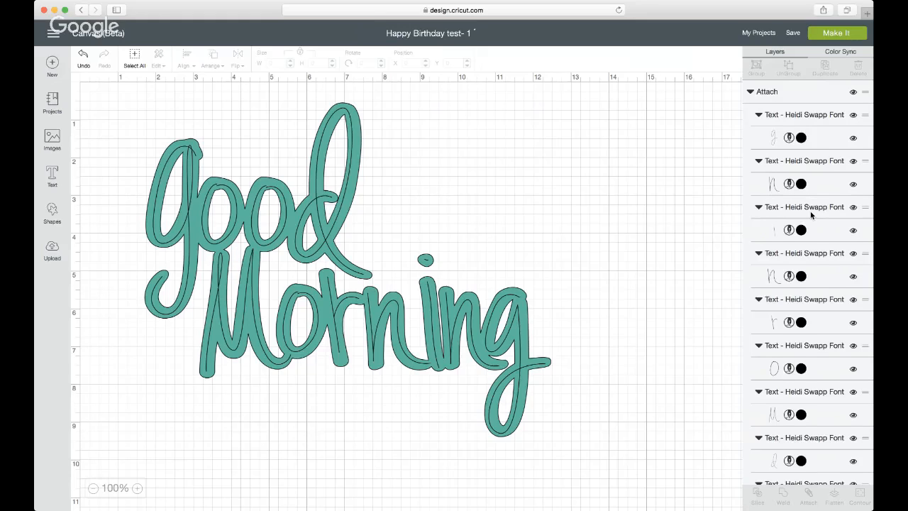
Show the hidden Happy Birthday design again, lower Good Morning to clear space, and place Happy Birthday above it at X 4.617, Y 0.611
{"action": "scroll", "coordinate": [811, 212], "scroll_direction": "down", "scroll_amount": 1}
{"action": "scroll", "coordinate": [810, 215], "scroll_direction": "down", "scroll_amount": 5}
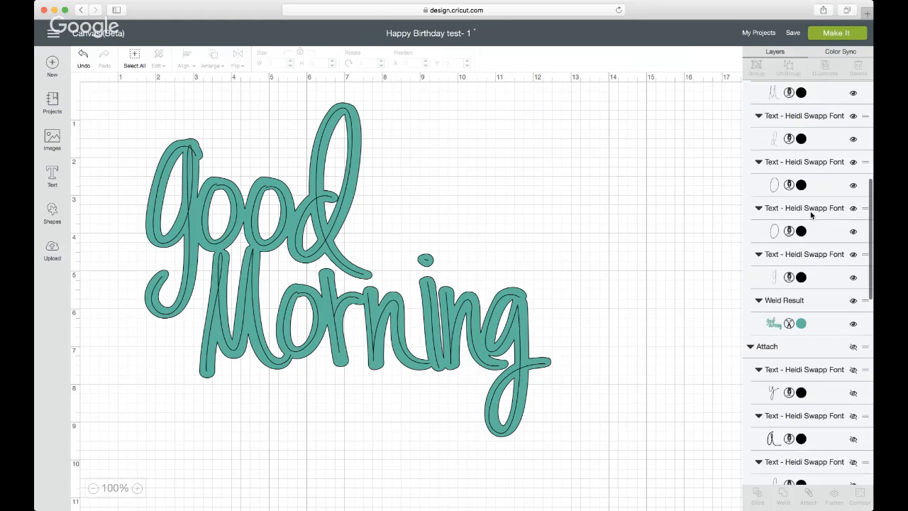
{"action": "scroll", "coordinate": [812, 215], "scroll_direction": "down", "scroll_amount": 5}
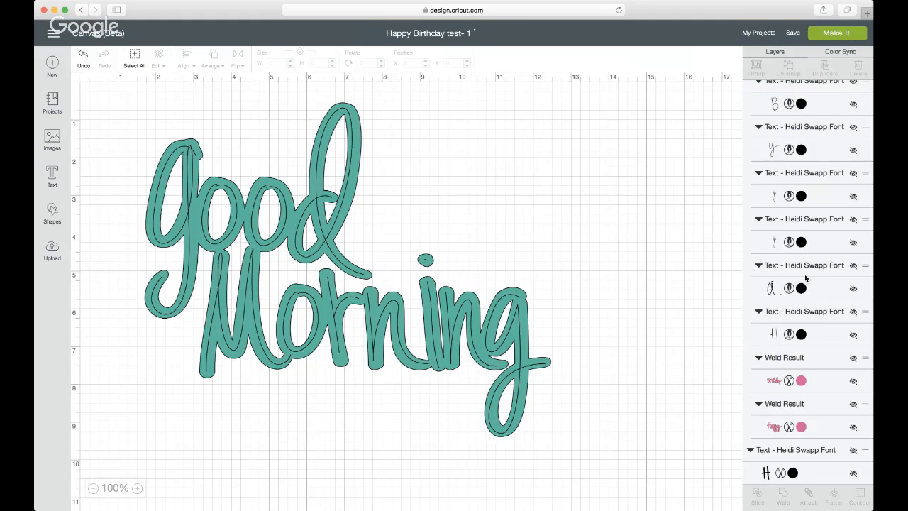
{"action": "scroll", "coordinate": [804, 277], "scroll_direction": "up", "scroll_amount": 3}
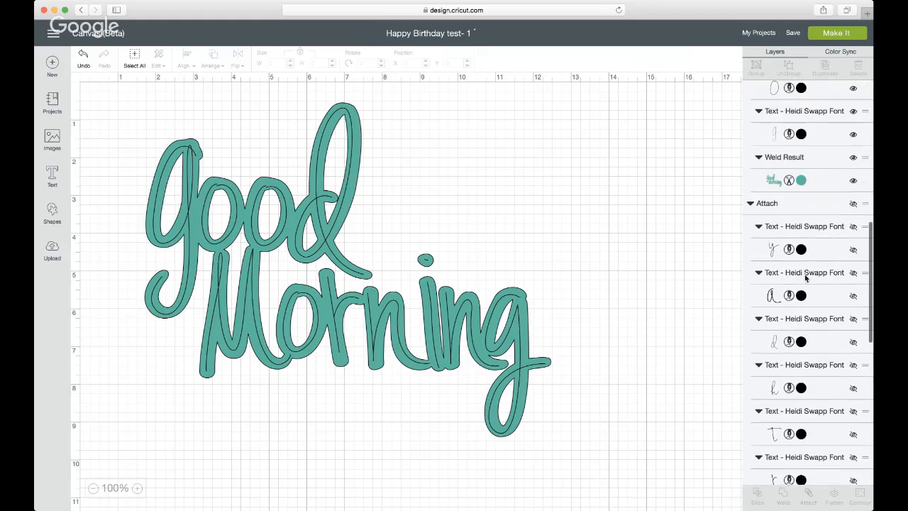
{"action": "scroll", "coordinate": [805, 278], "scroll_direction": "up", "scroll_amount": 1}
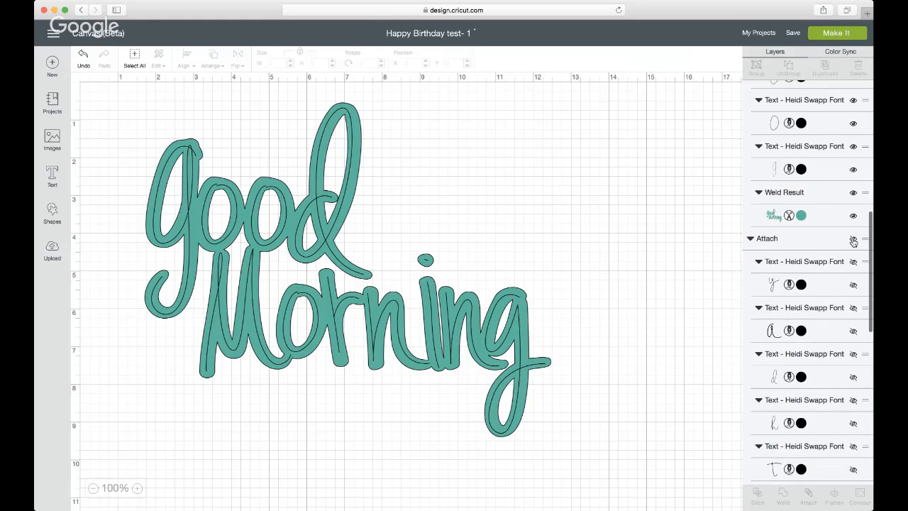
{"action": "left_click", "coordinate": [853, 240]}
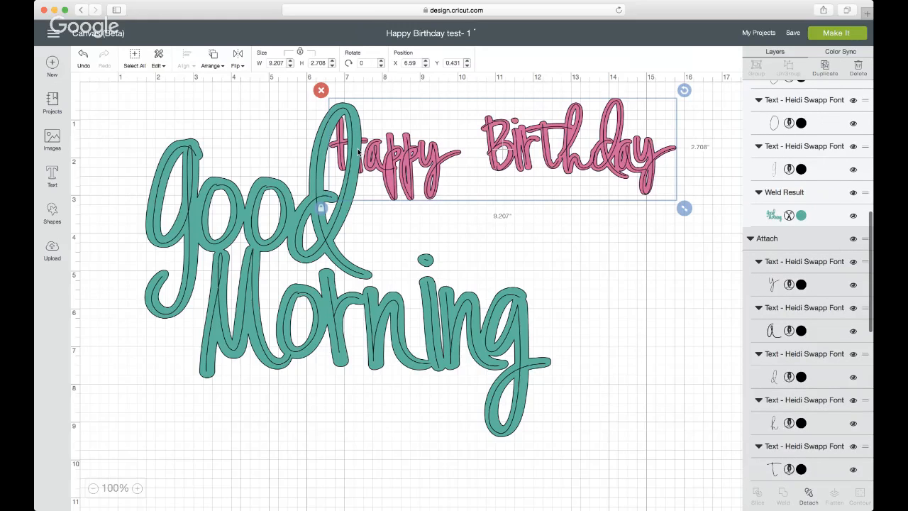
{"action": "left_click_drag", "start_coordinate": [358, 152], "coordinate": [350, 271]}
{"action": "left_click_drag", "start_coordinate": [399, 159], "coordinate": [325, 166]}
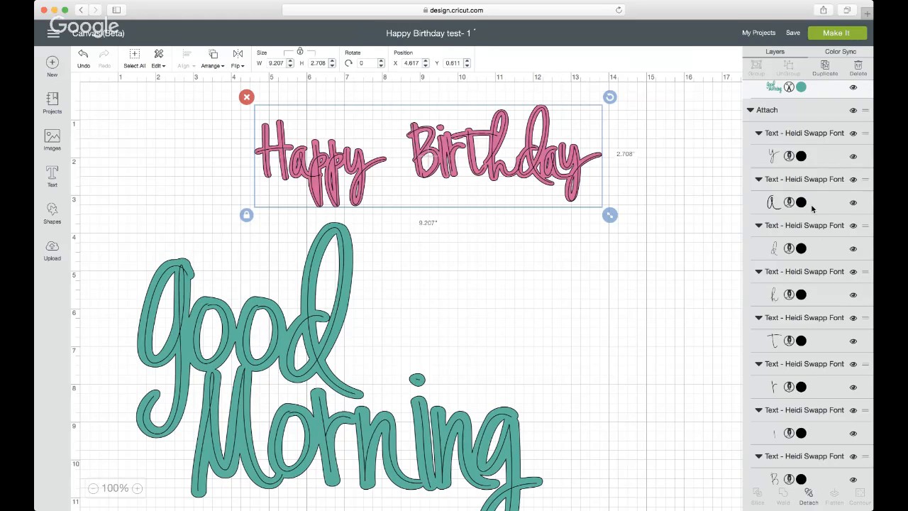
Detach Happy Birthday, set its writing B at X 8.718, Y 1.087, and move the y of Happy off its shadow and back
{"action": "left_click", "coordinate": [810, 496]}
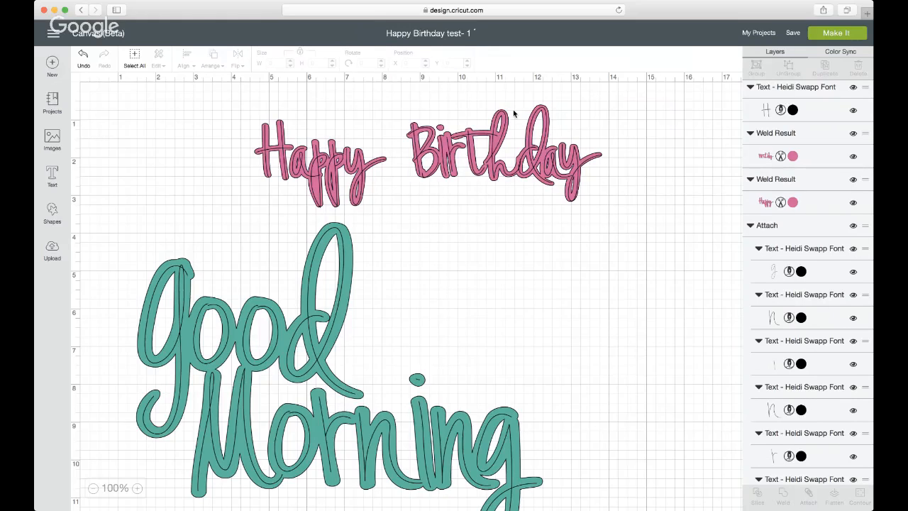
{"action": "left_click", "coordinate": [405, 134]}
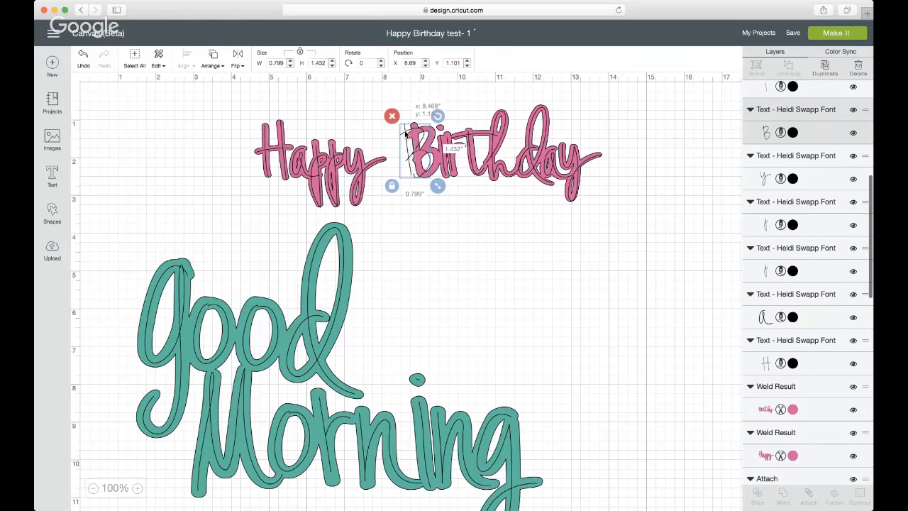
{"action": "mouse_move", "coordinate": [405, 133]}
{"action": "left_mouse_down"}
{"action": "mouse_move", "coordinate": [391, 133]}
{"action": "mouse_move", "coordinate": [413, 132]}
{"action": "left_mouse_up"}
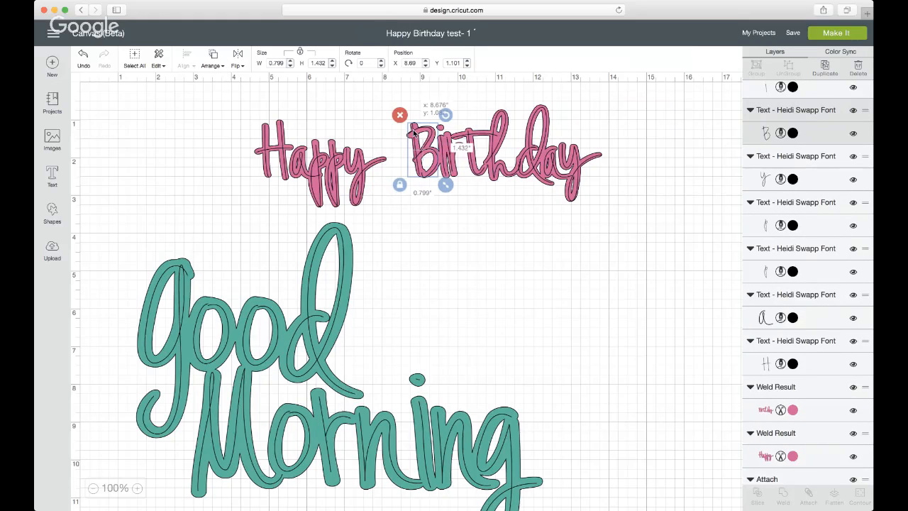
{"action": "left_click_drag", "start_coordinate": [414, 134], "coordinate": [414, 133]}
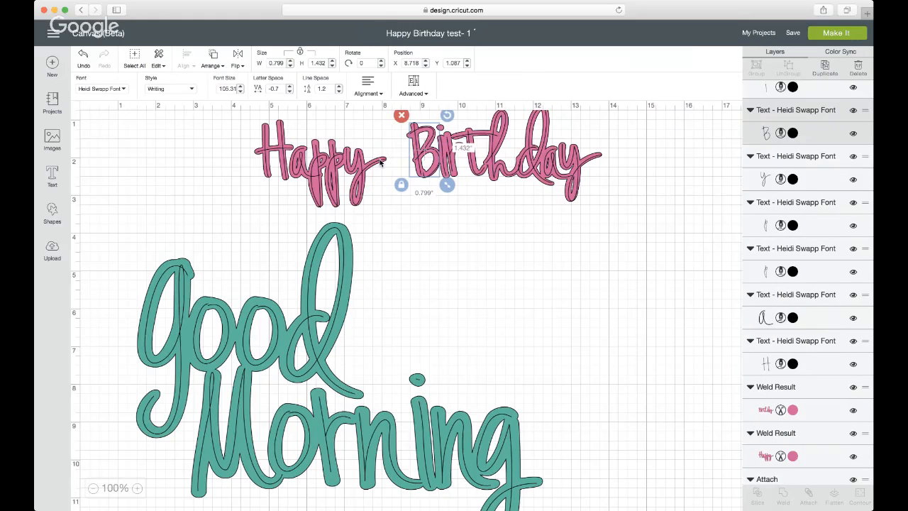
{"action": "left_click_drag", "start_coordinate": [380, 162], "coordinate": [423, 209]}
{"action": "left_click_drag", "start_coordinate": [363, 165], "coordinate": [364, 165]}
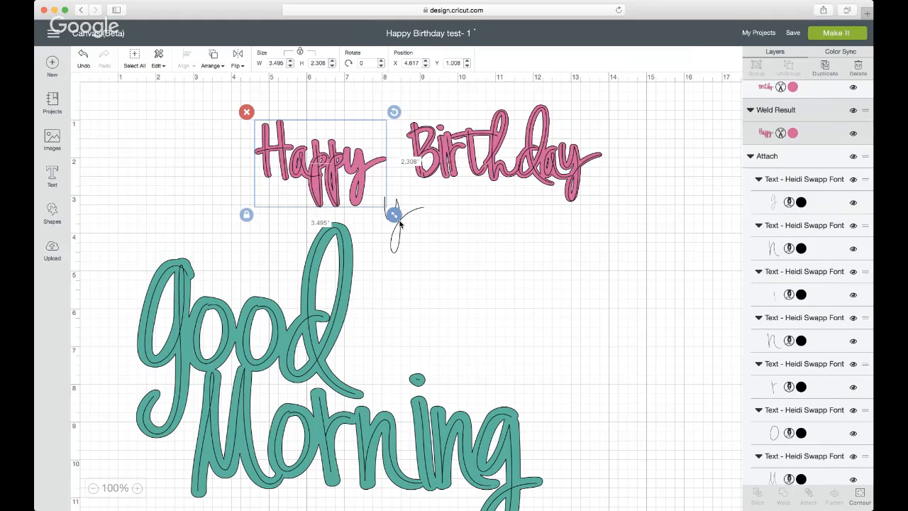
{"action": "left_click_drag", "start_coordinate": [399, 224], "coordinate": [357, 198]}
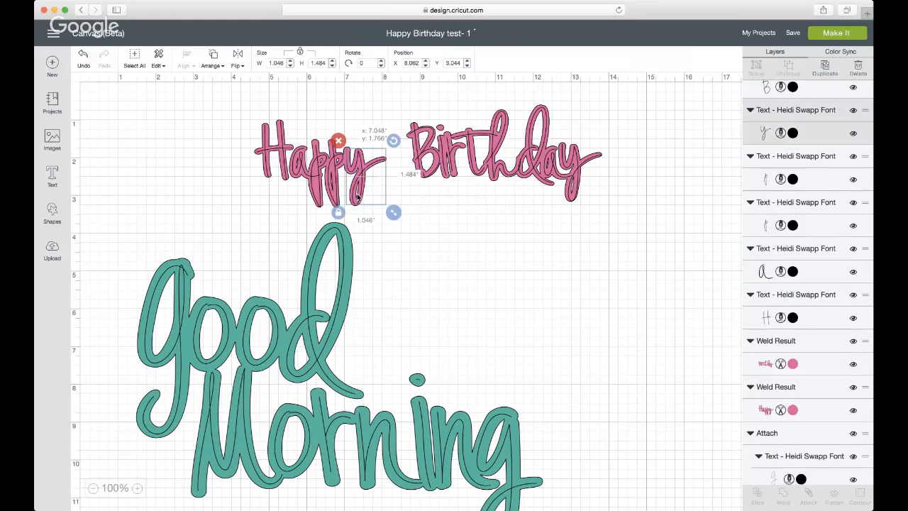
Try moving the loose writing H of Happy over Birthday, and return it to its shadow at X 4.662, Y 1.035
{"action": "left_click", "coordinate": [452, 153]}
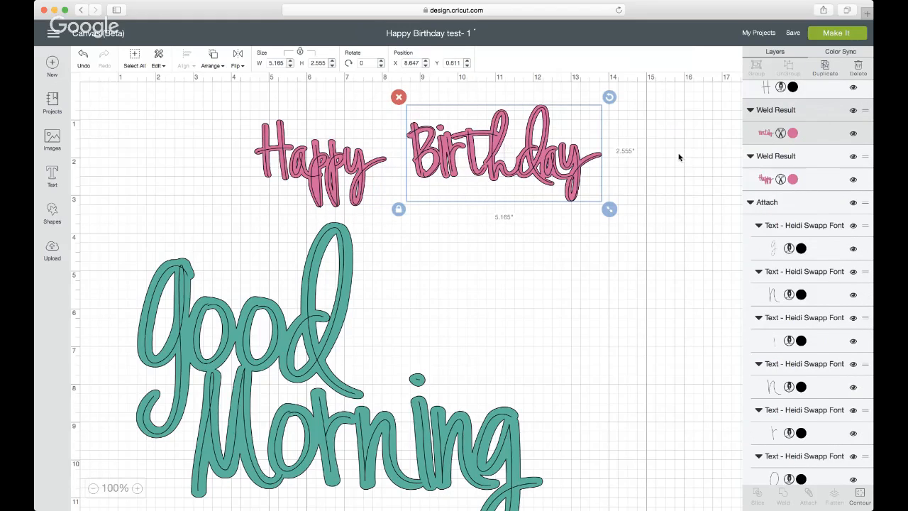
{"action": "left_click", "coordinate": [214, 112]}
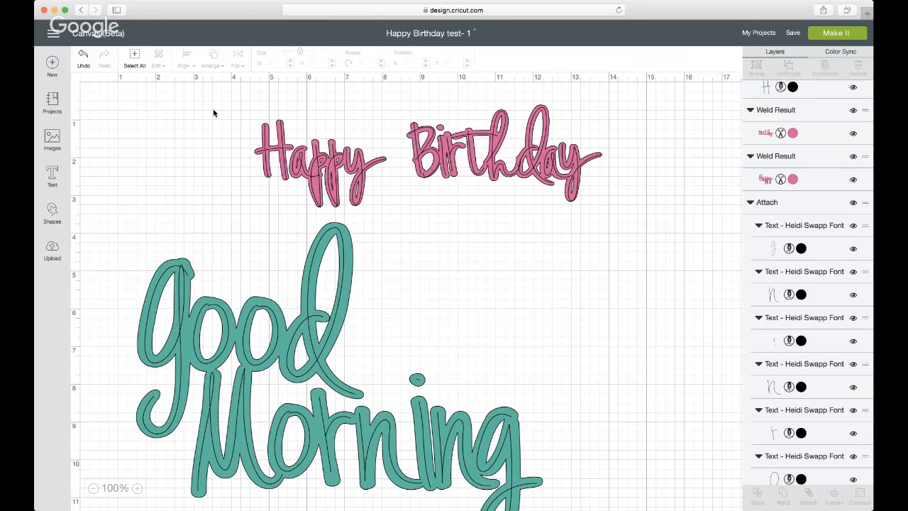
{"action": "left_click_drag", "start_coordinate": [238, 114], "coordinate": [711, 250]}
{"action": "left_click", "coordinate": [557, 165]}
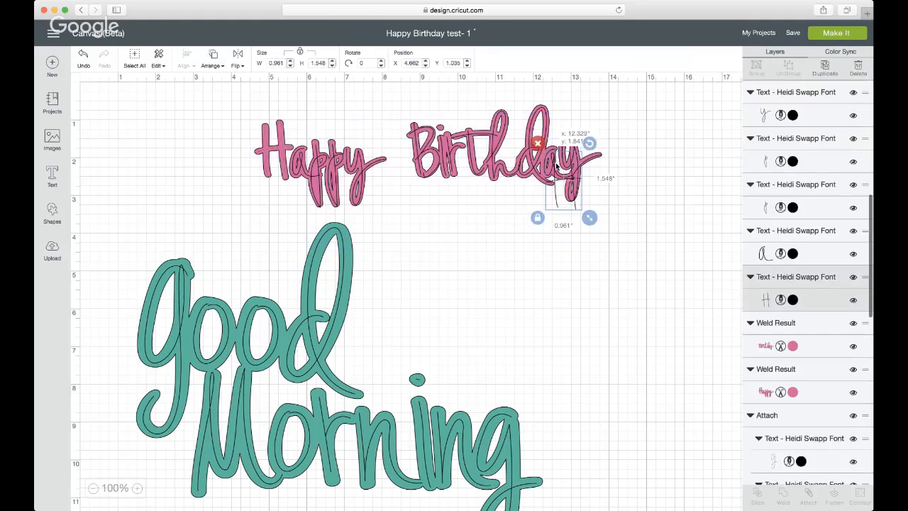
{"action": "left_click_drag", "start_coordinate": [557, 165], "coordinate": [267, 135]}
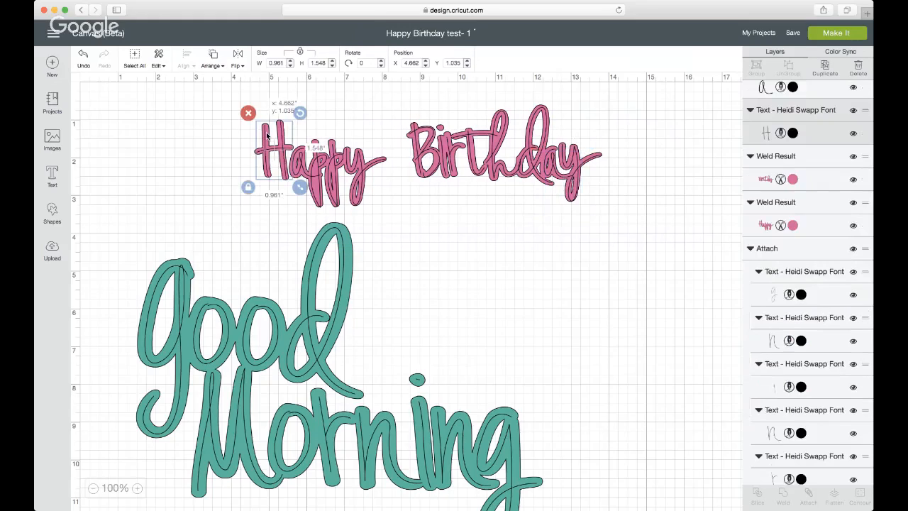
Select only the word Happy with its writing letters and pink shadow, and attach them together
{"action": "left_click_drag", "start_coordinate": [242, 103], "coordinate": [612, 185]}
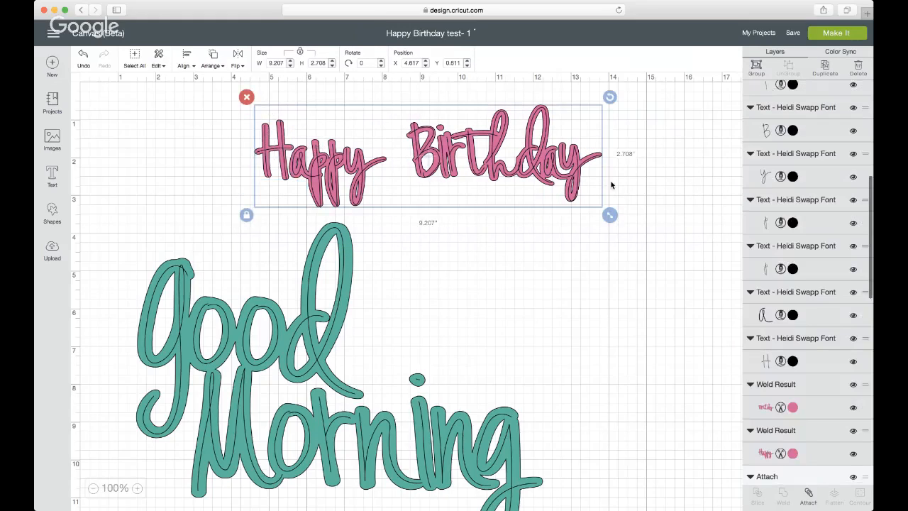
{"action": "left_click", "coordinate": [242, 107]}
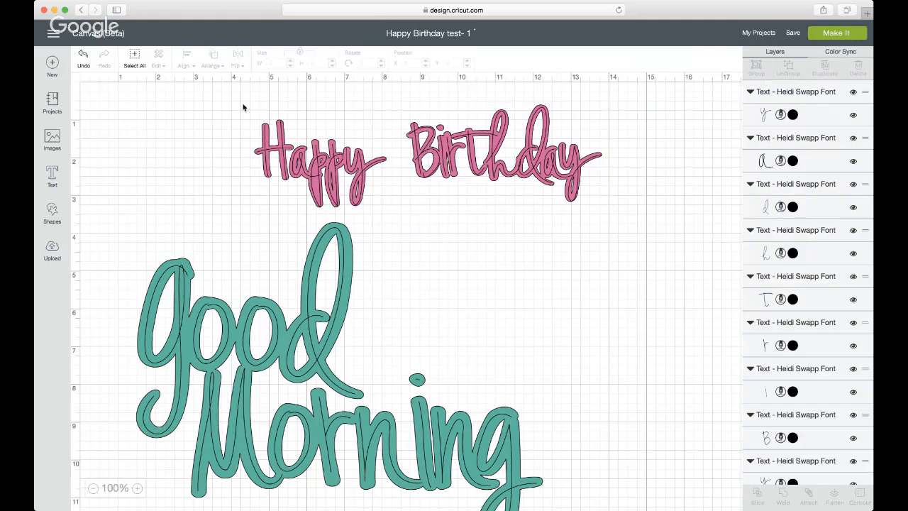
{"action": "left_click_drag", "start_coordinate": [242, 107], "coordinate": [374, 184]}
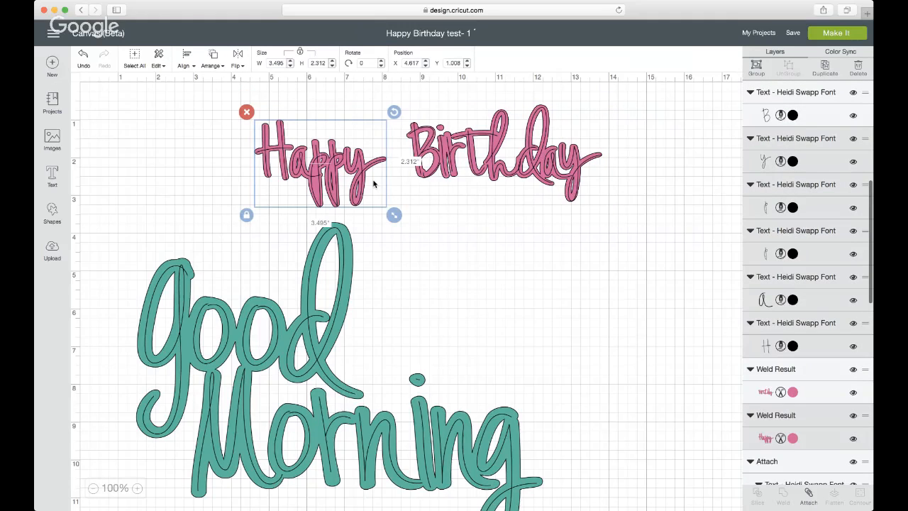
{"action": "scroll", "coordinate": [787, 436], "scroll_direction": "down", "scroll_amount": 1}
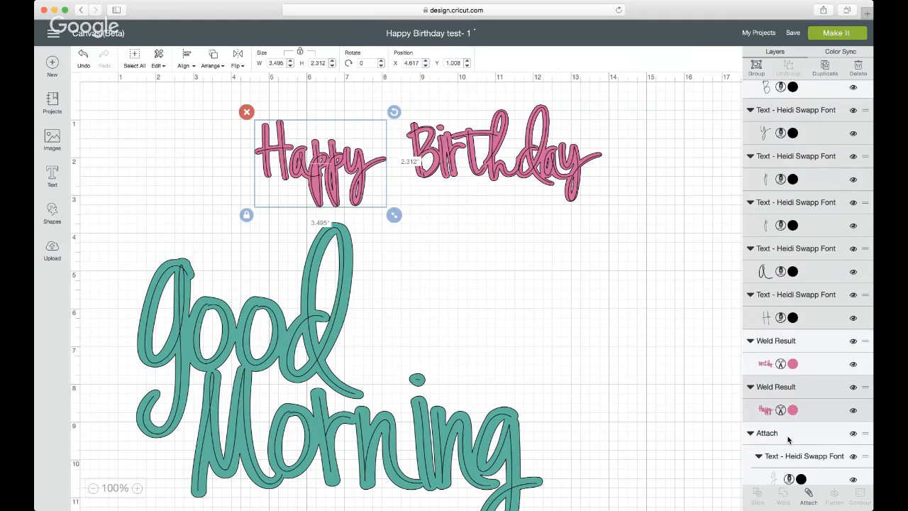
{"action": "left_click", "coordinate": [808, 494]}
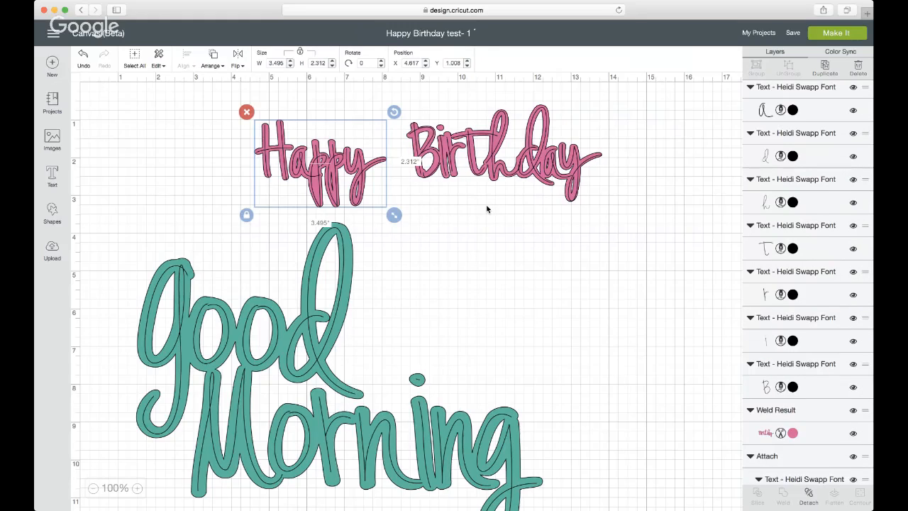
Recolor the Birthday shadow to the teal #35B99F used by Good Morning, and move the attached Happy to X 3.506, Y 0.702
{"action": "left_click", "coordinate": [795, 436]}
{"action": "left_click", "coordinate": [793, 434]}
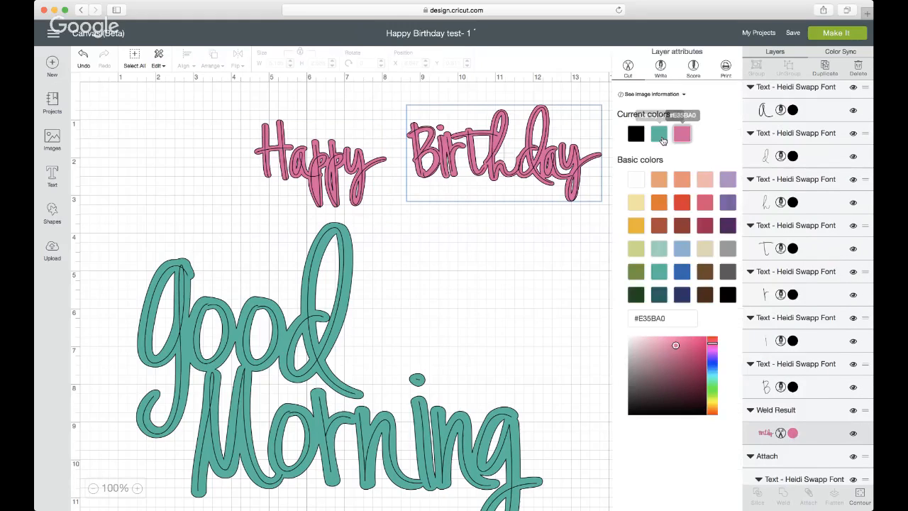
{"action": "left_click", "coordinate": [659, 134]}
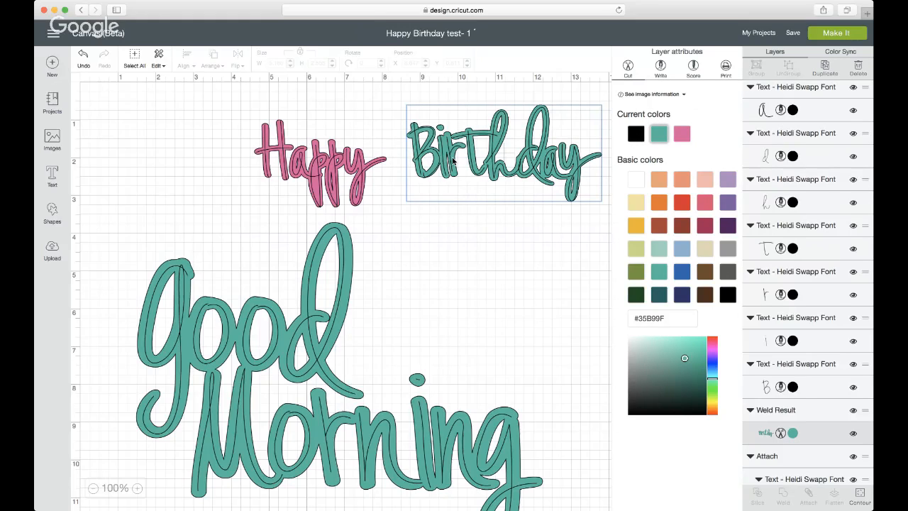
{"action": "left_click", "coordinate": [419, 160]}
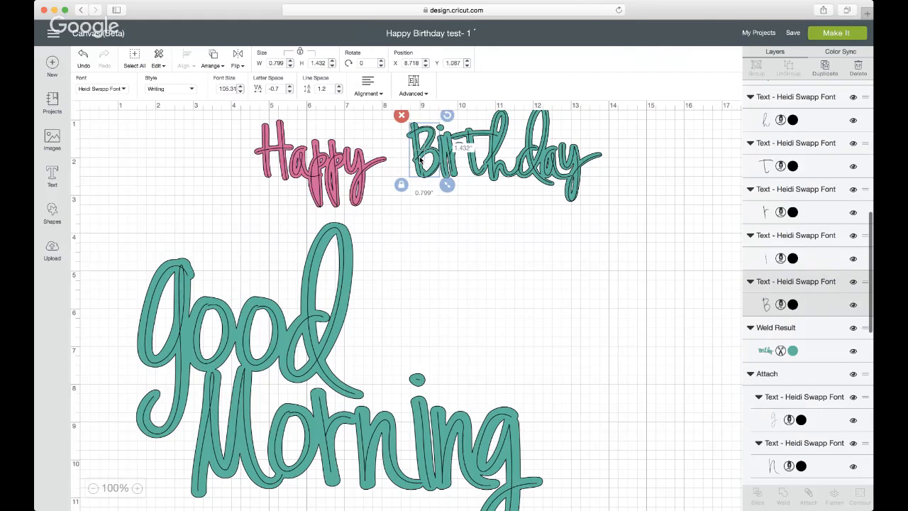
{"action": "left_click_drag", "start_coordinate": [330, 178], "coordinate": [287, 156]}
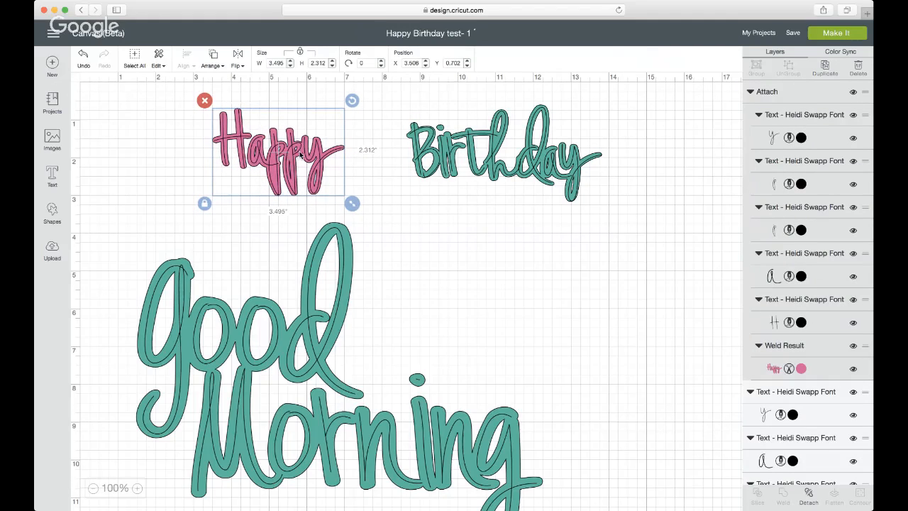
Select all the Birthday writing letters with their teal shadow, and attach them as a separate group
{"action": "left_click", "coordinate": [535, 146]}
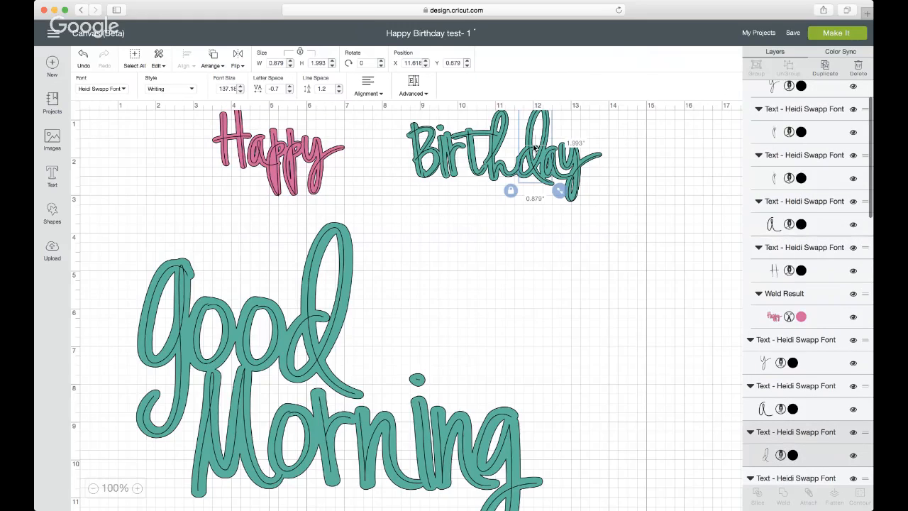
{"action": "left_click_drag", "start_coordinate": [639, 160], "coordinate": [377, 154]}
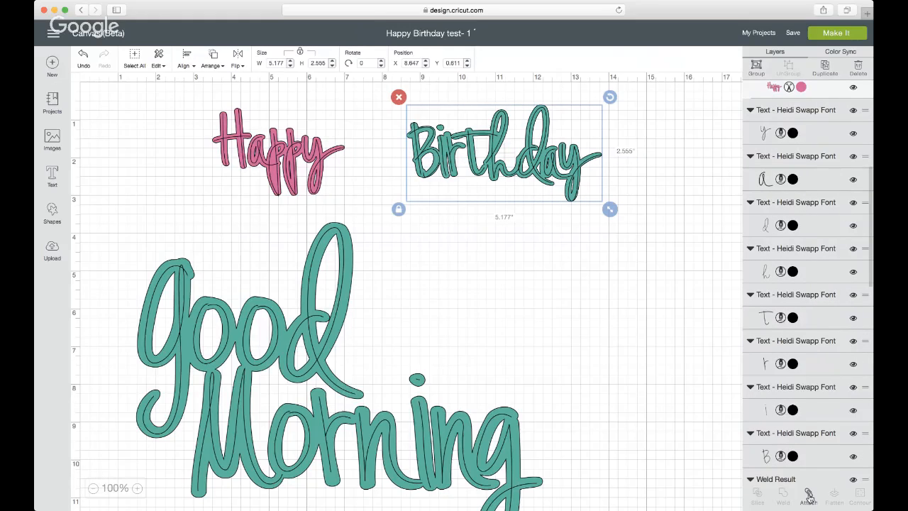
{"action": "left_click", "coordinate": [808, 494]}
Hide the whole attached Birthday group, and shift the attached Good Morning design to about X 2.28, Y 3.5
{"action": "scroll", "coordinate": [842, 257], "scroll_direction": "down", "scroll_amount": 3}
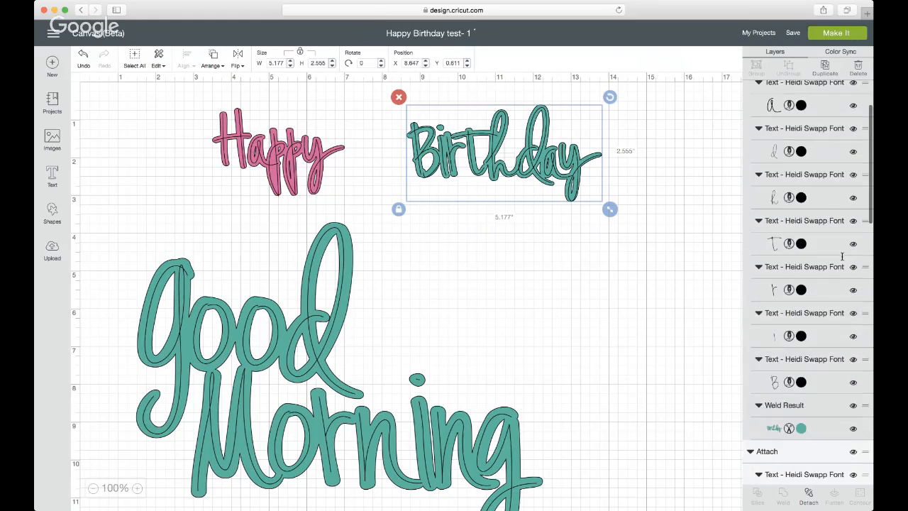
{"action": "scroll", "coordinate": [842, 257], "scroll_direction": "down", "scroll_amount": 5}
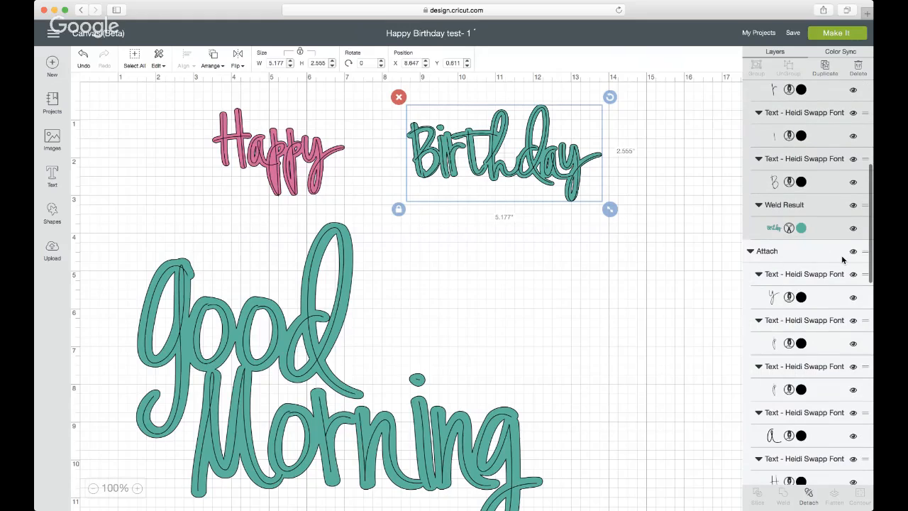
{"action": "scroll", "coordinate": [842, 259], "scroll_direction": "up", "scroll_amount": 1}
{"action": "scroll", "coordinate": [842, 259], "scroll_direction": "down", "scroll_amount": 5}
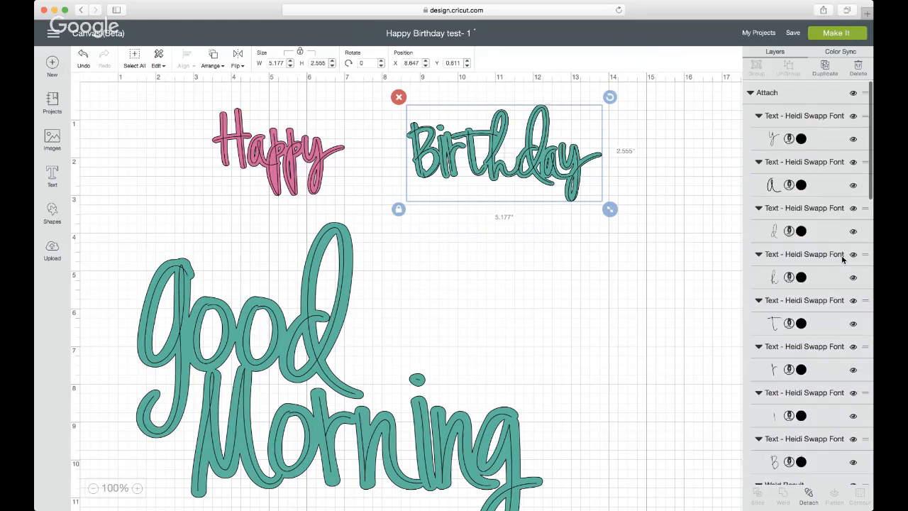
{"action": "left_click", "coordinate": [853, 94]}
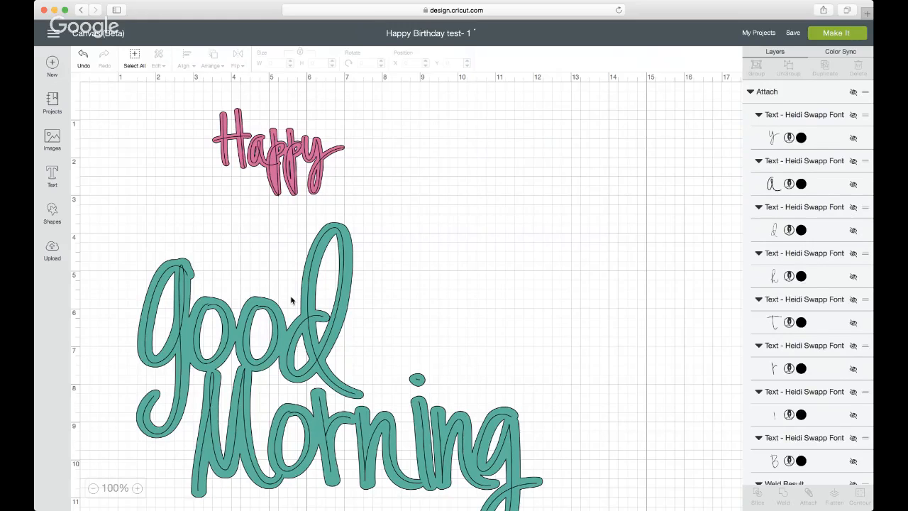
{"action": "left_click_drag", "start_coordinate": [290, 301], "coordinate": [326, 289]}
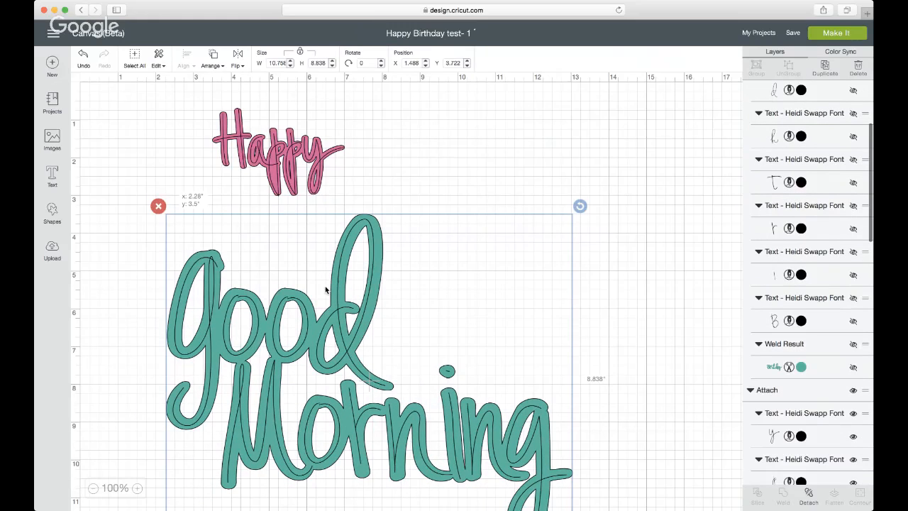
Hide the attached Good Morning design, preview the remaining Happy on its cutting mat, and return to the canvas
{"action": "left_click_drag", "start_coordinate": [325, 289], "coordinate": [340, 281]}
{"action": "left_click", "coordinate": [853, 111]}
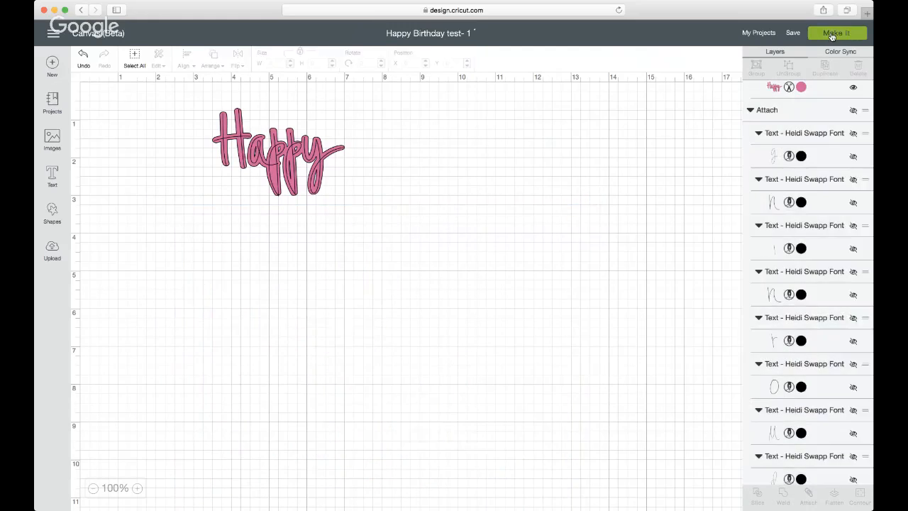
{"action": "left_click", "coordinate": [832, 34]}
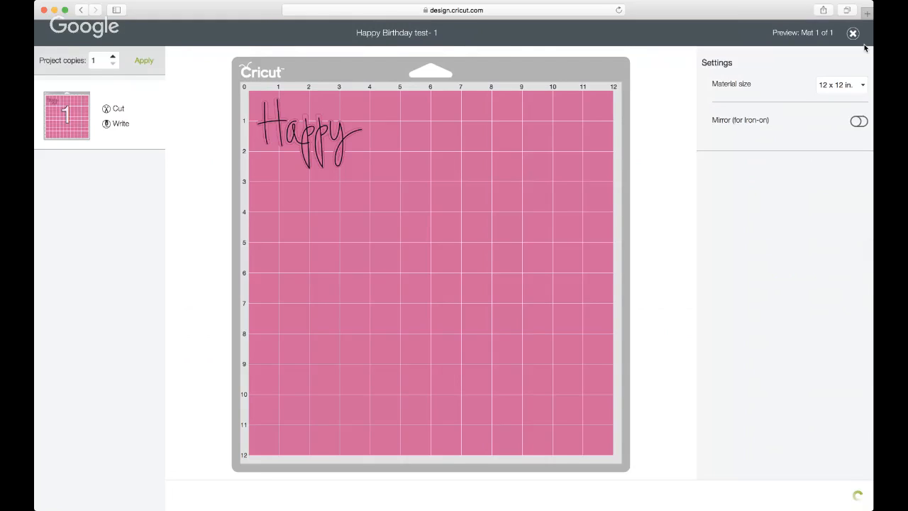
{"action": "left_click", "coordinate": [853, 33]}
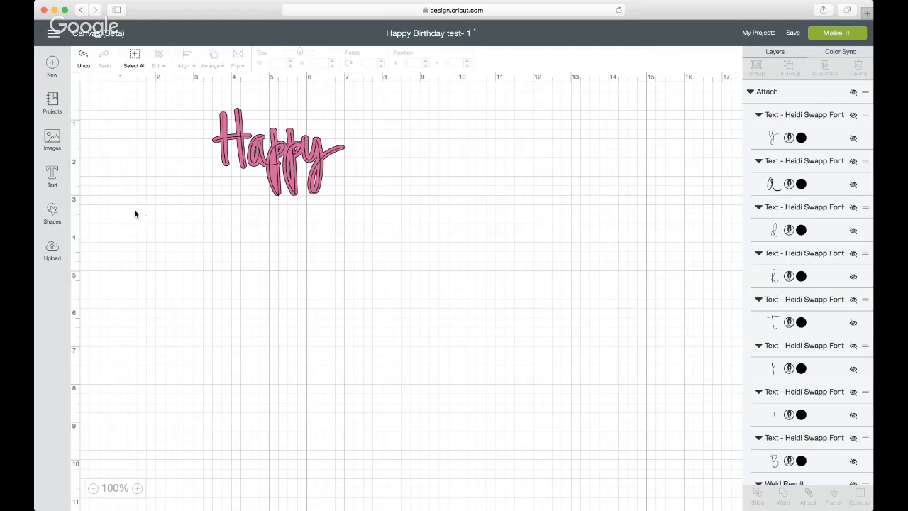
Add the two-line text "add more" / "words" in Heidi Swapp Font writing style, and place it below Happy at X 3.852, Y 4.278
{"action": "left_click", "coordinate": [60, 175]}
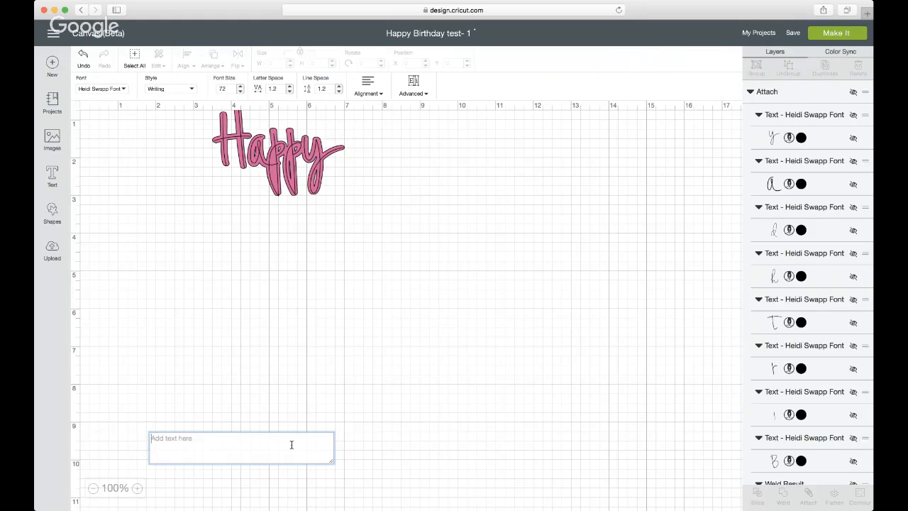
{"action": "type", "text": "add"}
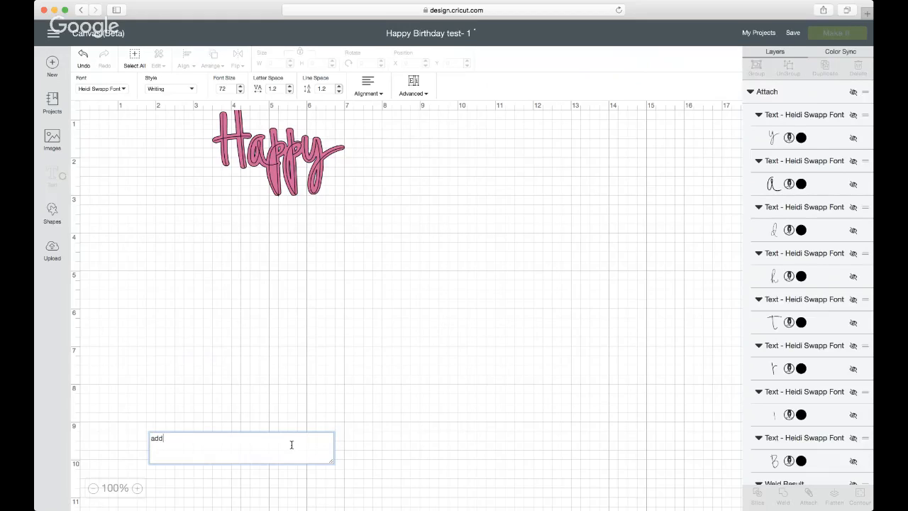
{"action": "type", "text": " more"}
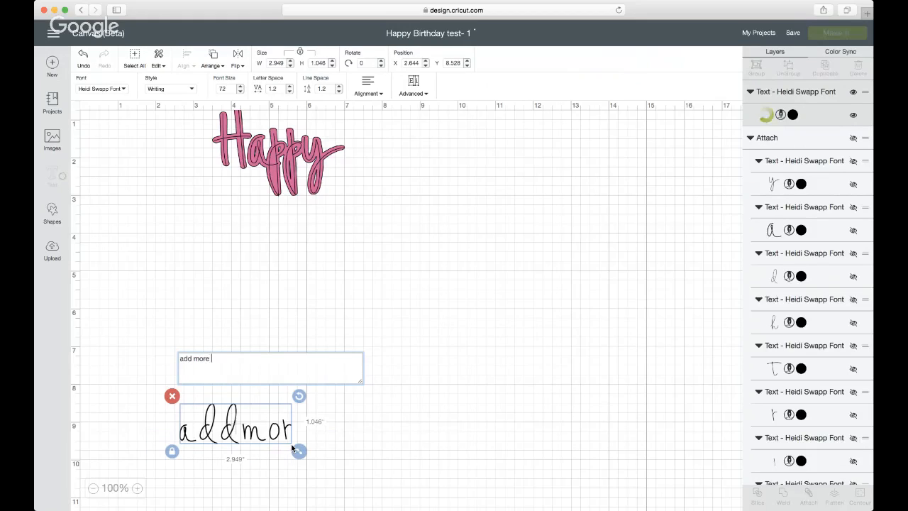
{"action": "key", "text": "Return"}
{"action": "type", "text": "wo"}
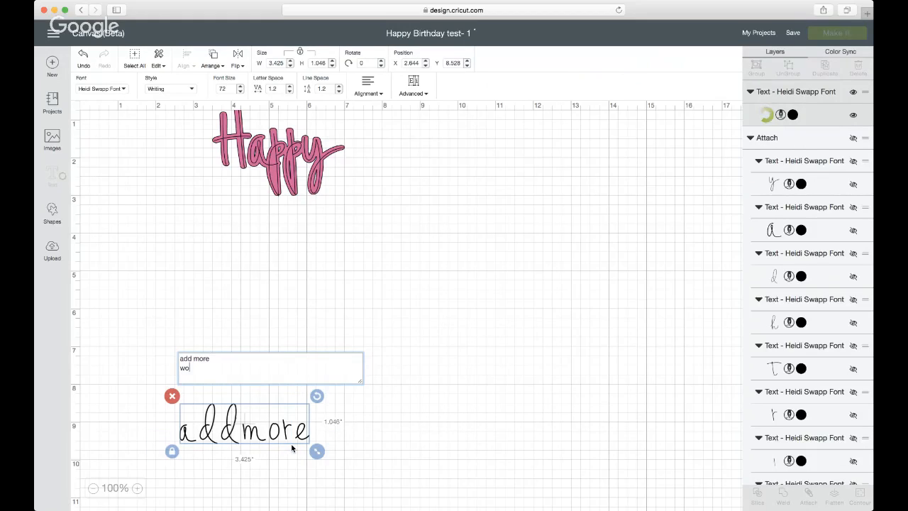
{"action": "type", "text": "rds"}
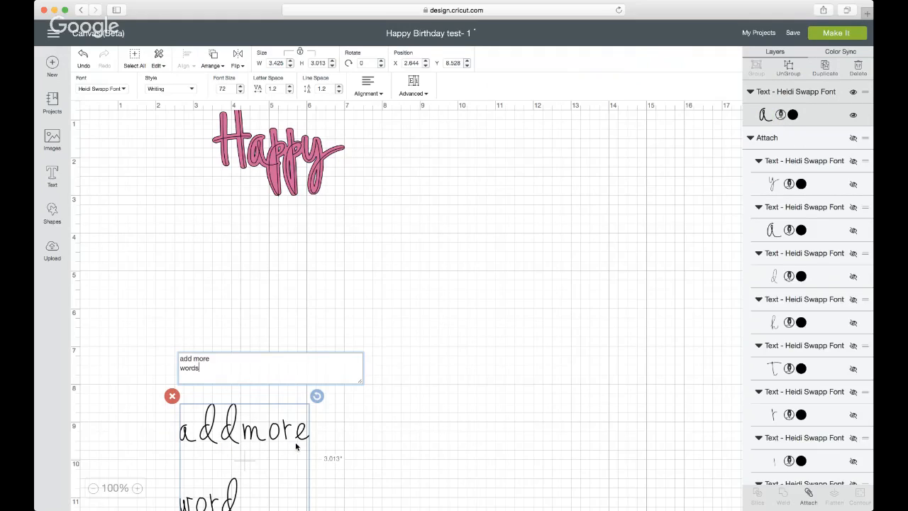
{"action": "left_click", "coordinate": [286, 435]}
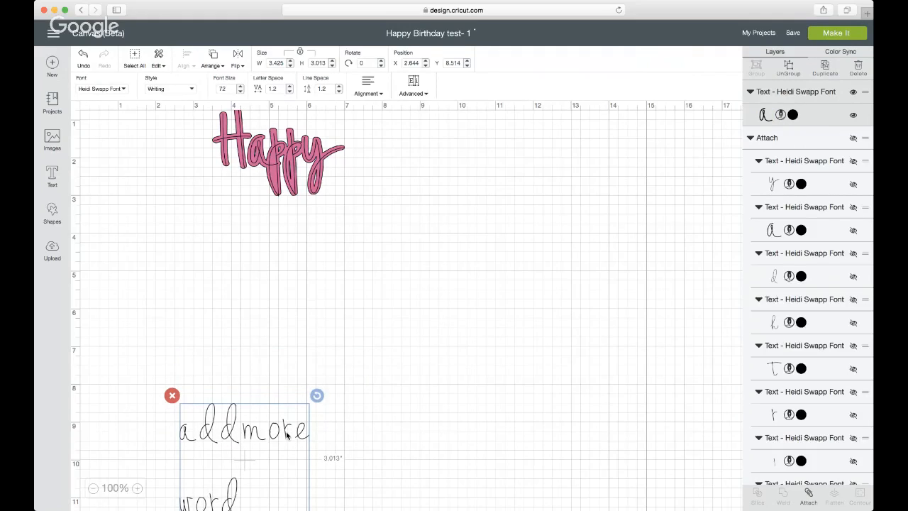
{"action": "left_click_drag", "start_coordinate": [287, 435], "coordinate": [262, 270]}
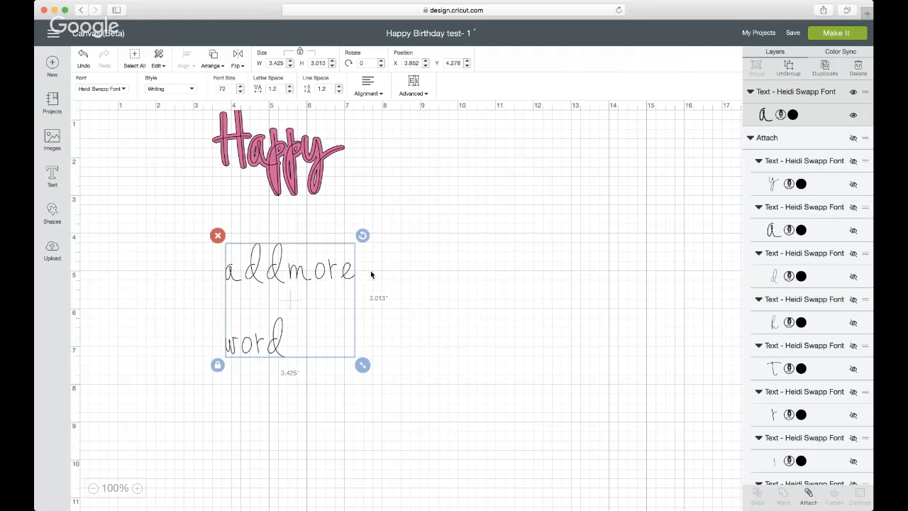
{"action": "type", "text": "s"}
Try a wider line spacing of 2 on the new two-line text
{"action": "left_click", "coordinate": [340, 87]}
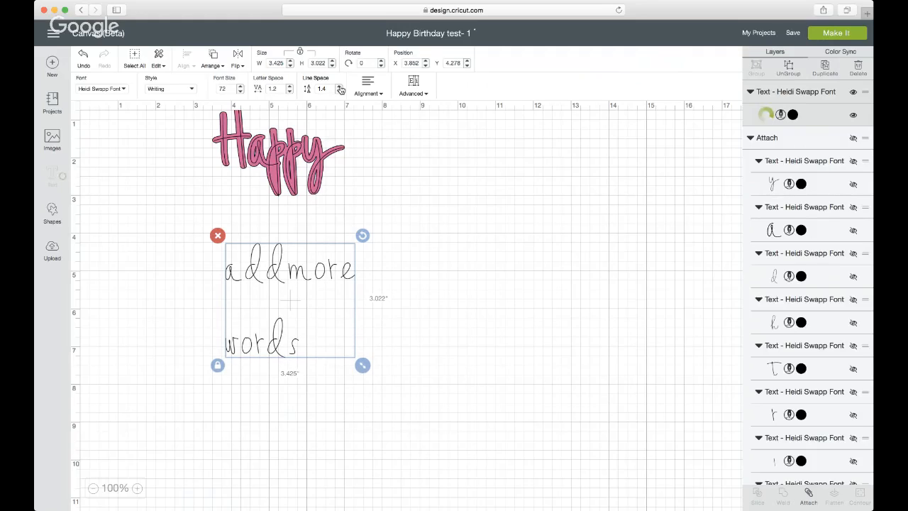
{"action": "left_click", "coordinate": [341, 87]}
{"action": "left_click", "coordinate": [340, 87]}
{"action": "left_click", "coordinate": [340, 87]}
{"action": "left_click", "coordinate": [340, 87]}
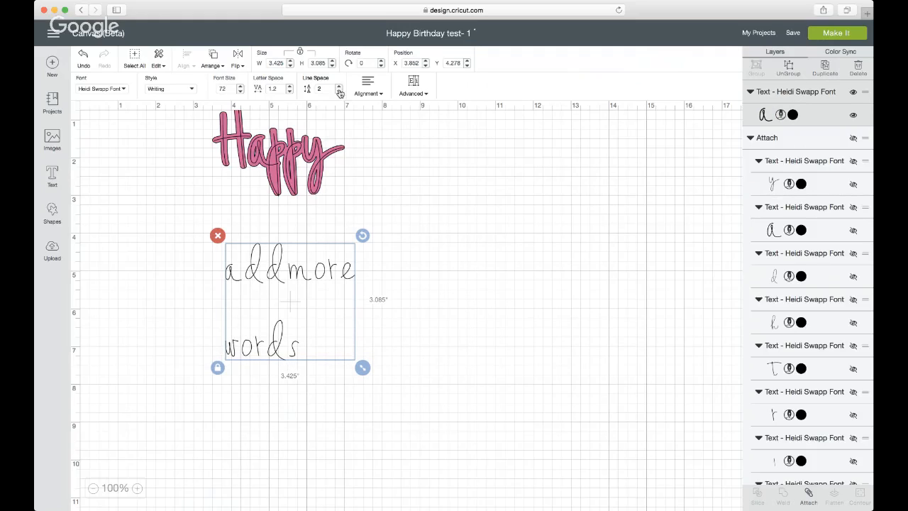
Reduce the line spacing of the two-line text to -1.6
{"action": "left_click", "coordinate": [340, 92]}
{"action": "left_click", "coordinate": [340, 92]}
{"action": "left_click", "coordinate": [339, 91]}
{"action": "left_click", "coordinate": [339, 91]}
{"action": "left_click", "coordinate": [339, 91]}
{"action": "left_click", "coordinate": [340, 92]}
{"action": "left_click", "coordinate": [339, 91]}
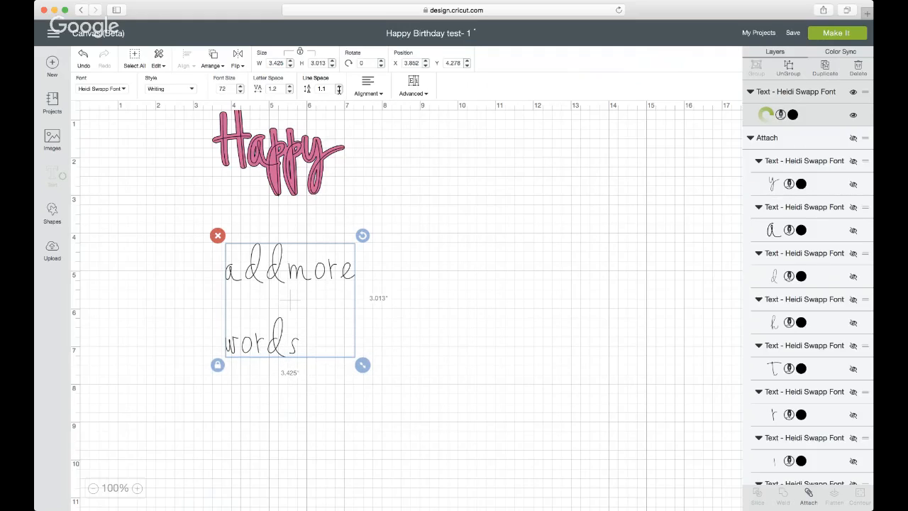
{"action": "left_click", "coordinate": [340, 91]}
{"action": "left_click", "coordinate": [339, 92]}
{"action": "left_click", "coordinate": [340, 92]}
{"action": "left_click", "coordinate": [339, 91]}
{"action": "left_click", "coordinate": [340, 91]}
{"action": "left_click", "coordinate": [339, 91]}
{"action": "left_click", "coordinate": [339, 91]}
{"action": "left_click", "coordinate": [340, 92]}
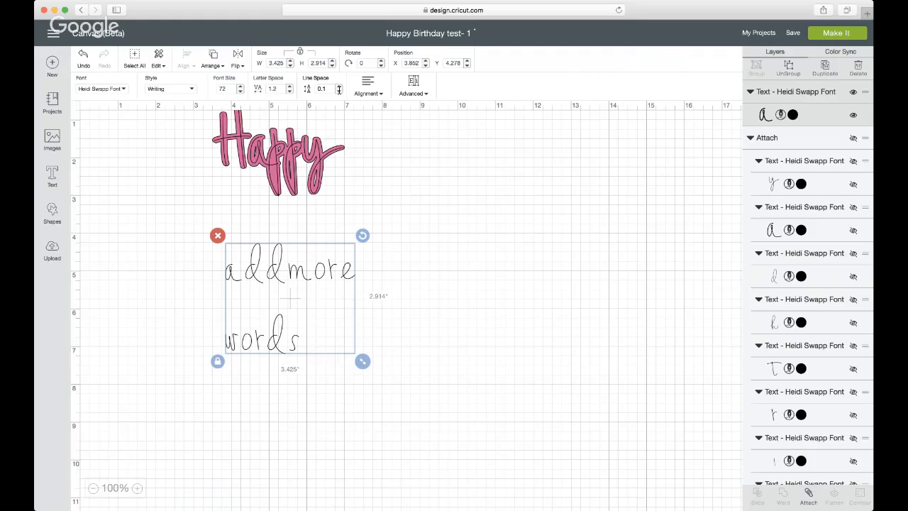
{"action": "left_click", "coordinate": [339, 91]}
{"action": "left_click", "coordinate": [340, 92]}
{"action": "left_click", "coordinate": [339, 91]}
{"action": "left_click", "coordinate": [340, 92]}
{"action": "left_click", "coordinate": [340, 91]}
{"action": "left_click", "coordinate": [340, 92]}
{"action": "left_click", "coordinate": [339, 92]}
{"action": "left_click", "coordinate": [340, 92]}
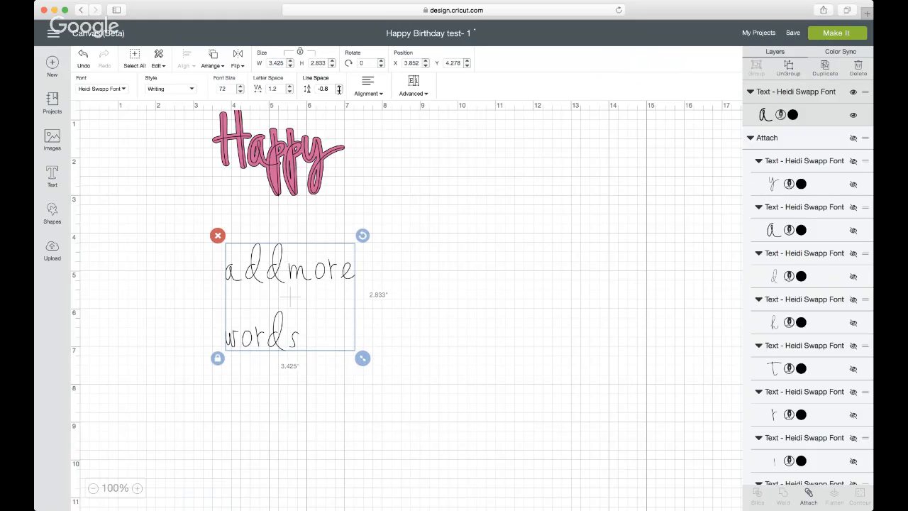
{"action": "left_click", "coordinate": [340, 91]}
{"action": "left_click", "coordinate": [340, 92]}
{"action": "left_click", "coordinate": [340, 91]}
{"action": "left_click", "coordinate": [340, 91]}
{"action": "left_click", "coordinate": [339, 91]}
{"action": "left_click", "coordinate": [340, 92]}
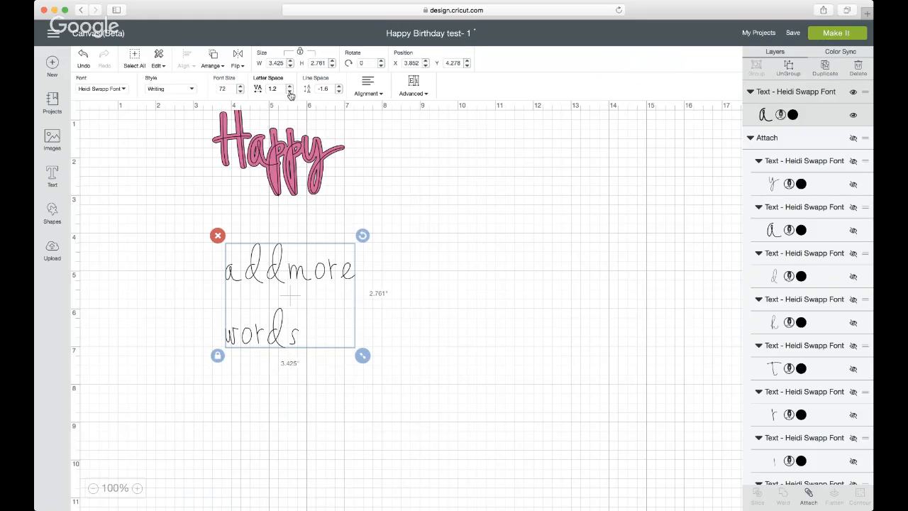
Tighten the letter spacing of the two-line text to 0.1
{"action": "left_click", "coordinate": [290, 93]}
{"action": "left_click", "coordinate": [290, 92]}
{"action": "left_click", "coordinate": [290, 92]}
{"action": "left_click", "coordinate": [289, 92]}
{"action": "left_click", "coordinate": [290, 92]}
{"action": "left_click", "coordinate": [289, 92]}
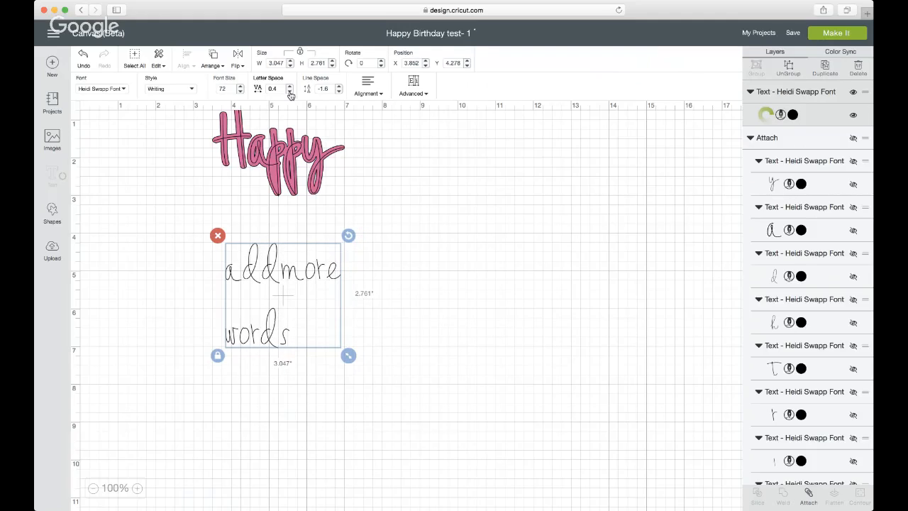
{"action": "left_click", "coordinate": [290, 92]}
{"action": "left_click", "coordinate": [289, 92]}
{"action": "left_click", "coordinate": [289, 92]}
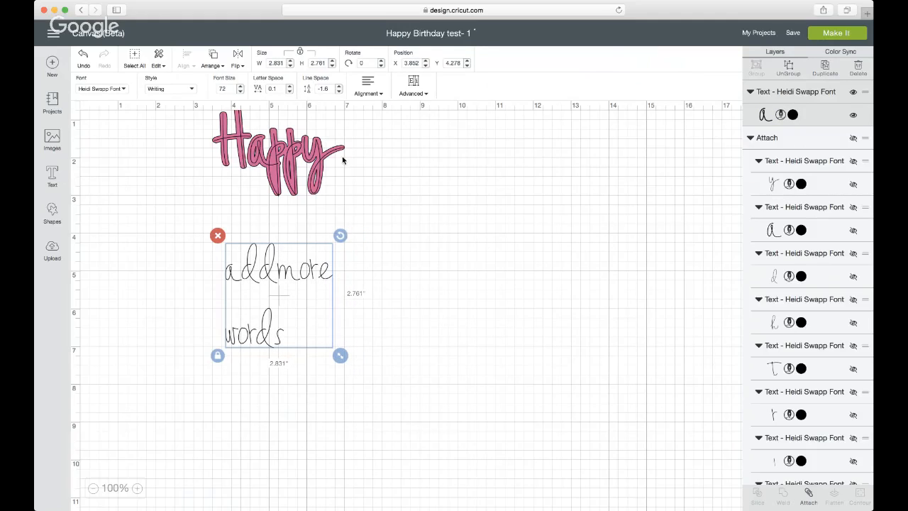
Ungroup the text to lines, then move "words" to X 6.145, Y 5.979 and "add more" to X 4.741, Y 3.806
{"action": "left_click_drag", "start_coordinate": [298, 272], "coordinate": [317, 263]}
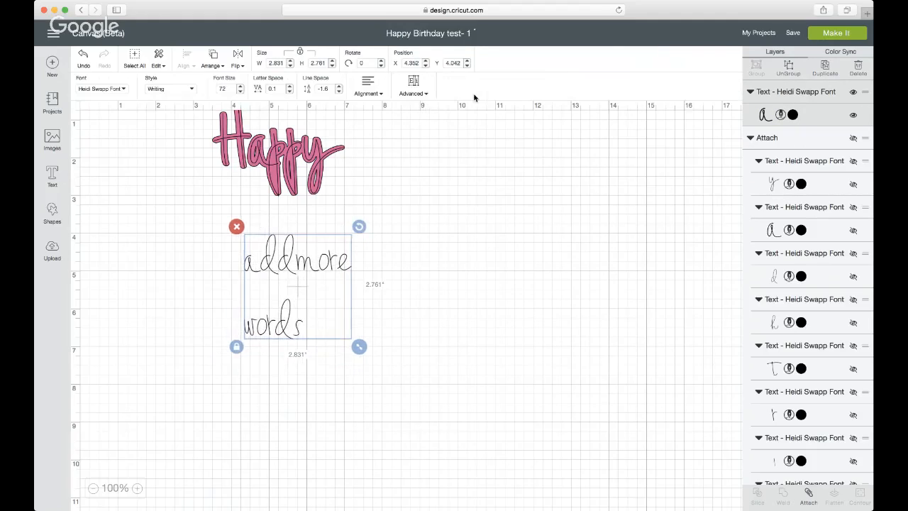
{"action": "left_click", "coordinate": [414, 86]}
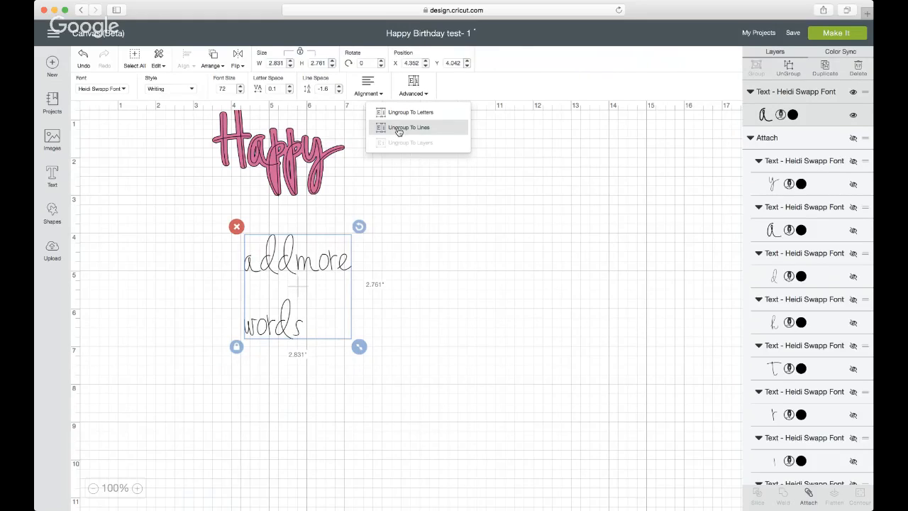
{"action": "left_click", "coordinate": [399, 129]}
{"action": "left_click_drag", "start_coordinate": [286, 324], "coordinate": [353, 335]}
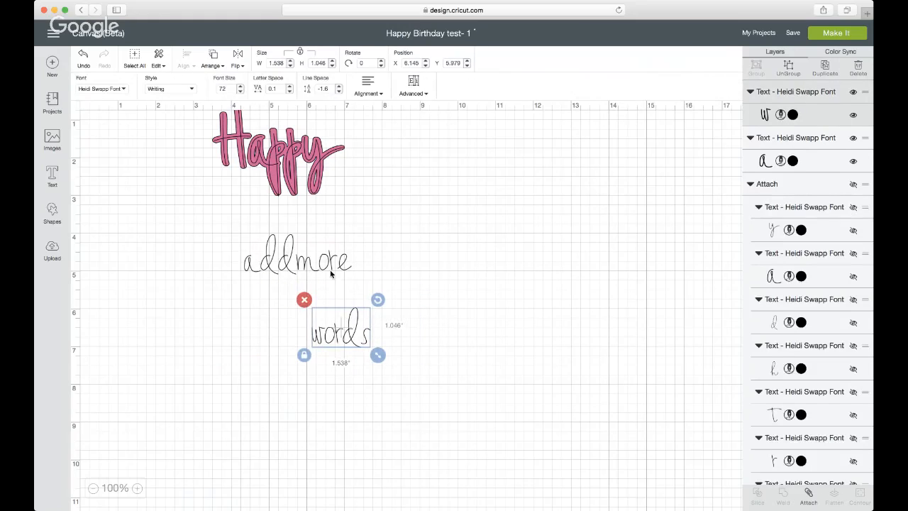
{"action": "mouse_move", "coordinate": [330, 270]}
{"action": "left_mouse_down"}
{"action": "mouse_move", "coordinate": [313, 259]}
{"action": "mouse_move", "coordinate": [324, 261]}
{"action": "left_mouse_up"}
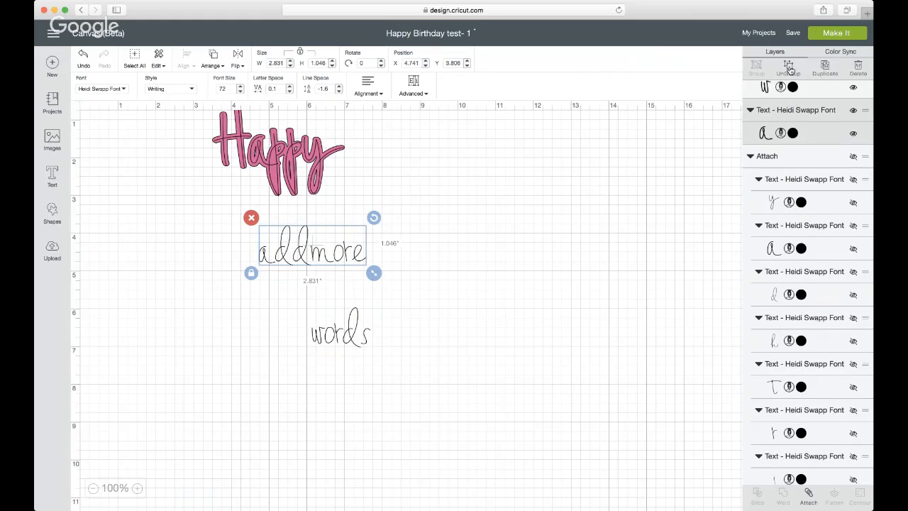
Ungroup the "add more" line into letters, and shift the m slightly away from "add" to close up "more"
{"action": "key", "text": "Delete"}
{"action": "key", "text": "super+z"}
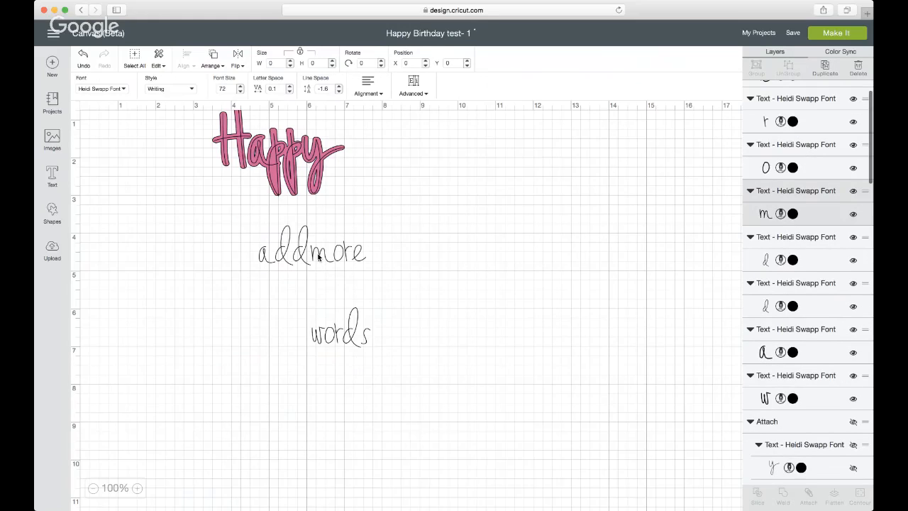
{"action": "left_click_drag", "start_coordinate": [311, 249], "coordinate": [379, 260]}
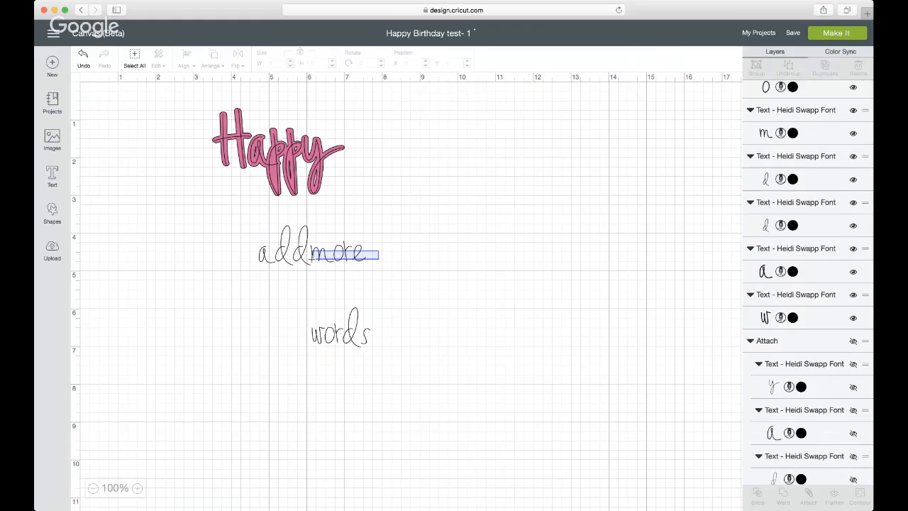
{"action": "left_click_drag", "start_coordinate": [311, 260], "coordinate": [324, 257]}
{"action": "left_click", "coordinate": [394, 254]}
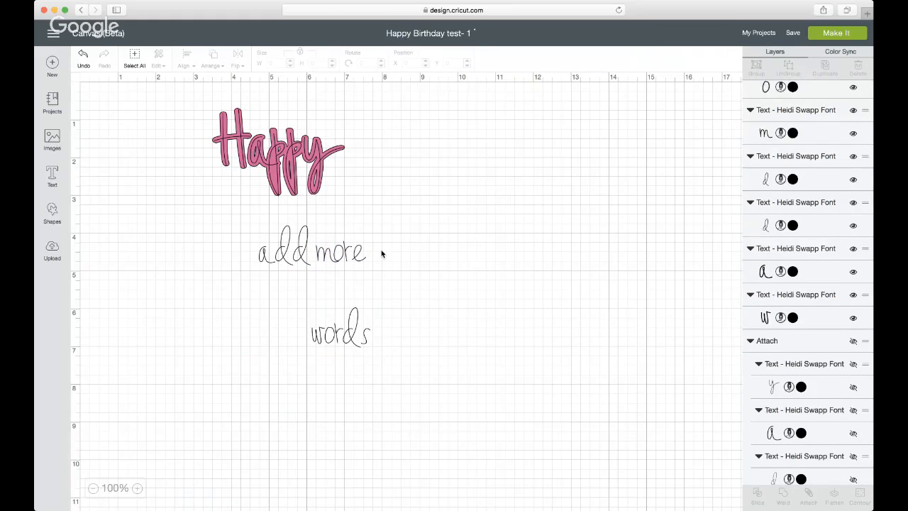
Group the four letters of "more", and move the word away from "add" to X 7.532, Y 4.371
{"action": "left_click_drag", "start_coordinate": [381, 249], "coordinate": [315, 262]}
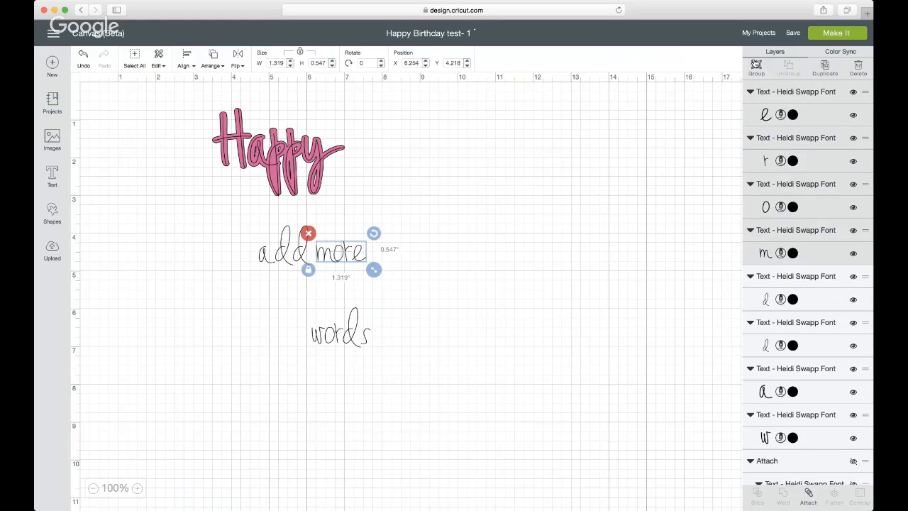
{"action": "left_click", "coordinate": [756, 66]}
{"action": "left_click_drag", "start_coordinate": [332, 254], "coordinate": [381, 259]}
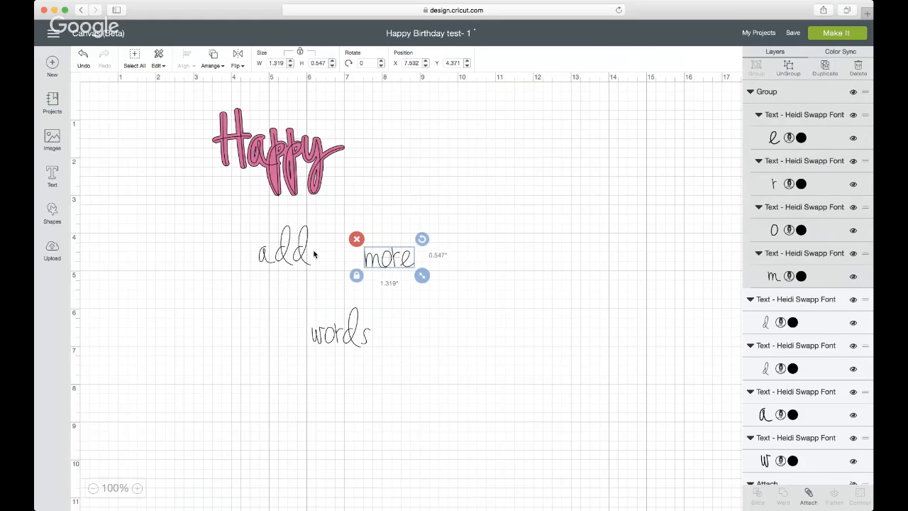
Move the letters of "add" closer together, and group them as one word
{"action": "left_click_drag", "start_coordinate": [279, 259], "coordinate": [257, 257]}
{"action": "left_click", "coordinate": [261, 257]}
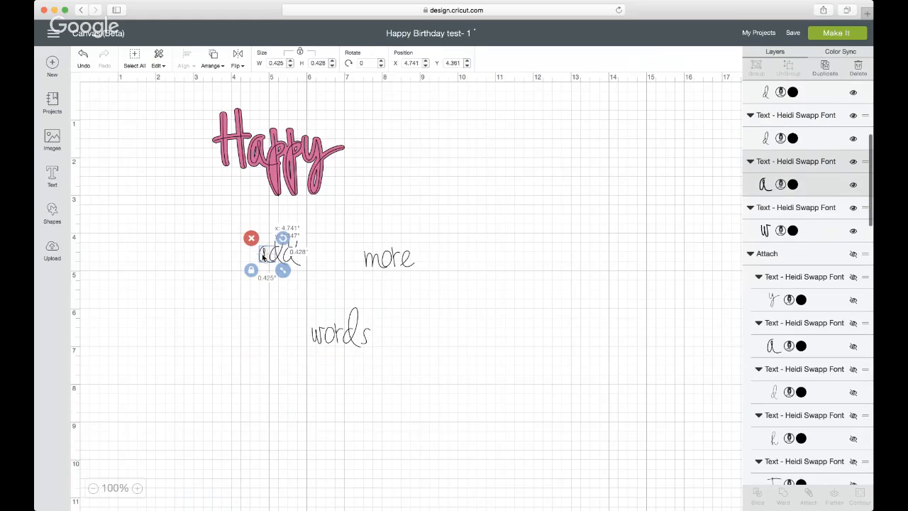
{"action": "left_click", "coordinate": [225, 249]}
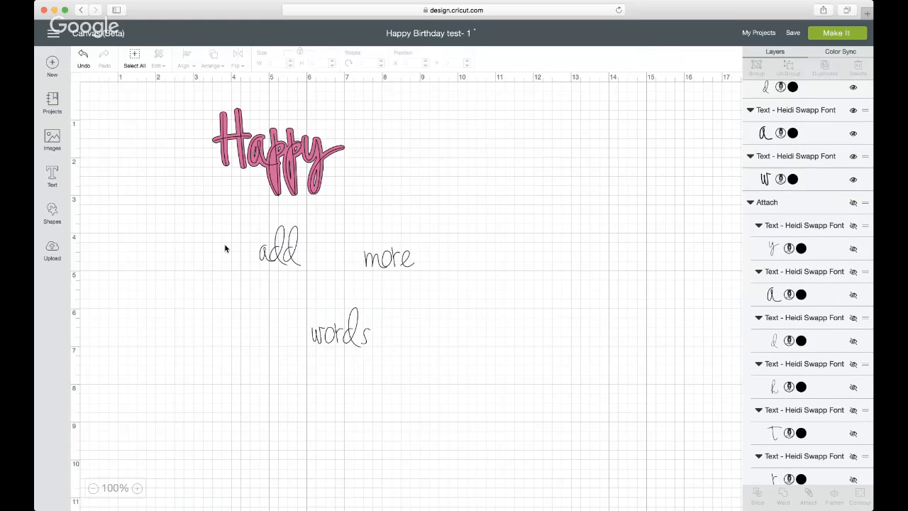
{"action": "left_click", "coordinate": [752, 64]}
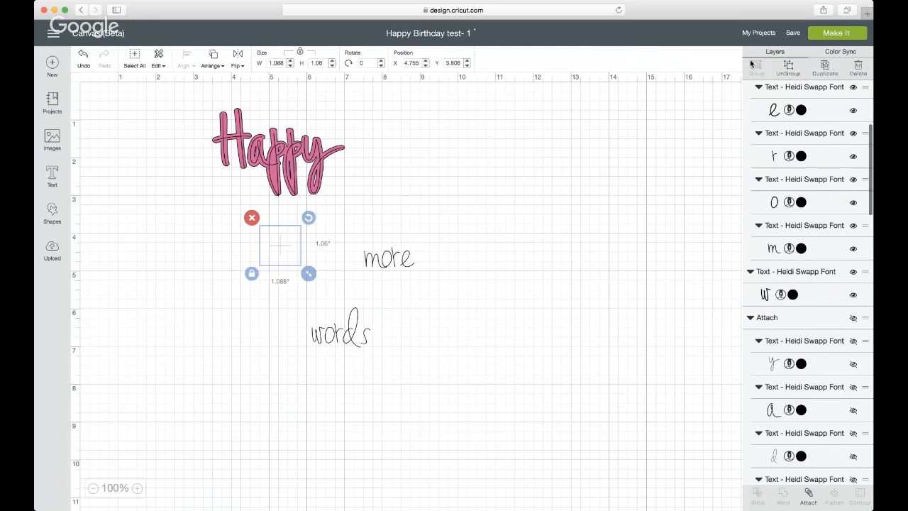
Stack the three words tightly below Happy, with "more" at X 5.823, Y 5.107 and "words" at X 4.631, Y 5.229 under "add"
{"action": "left_click_drag", "start_coordinate": [287, 249], "coordinate": [285, 269]}
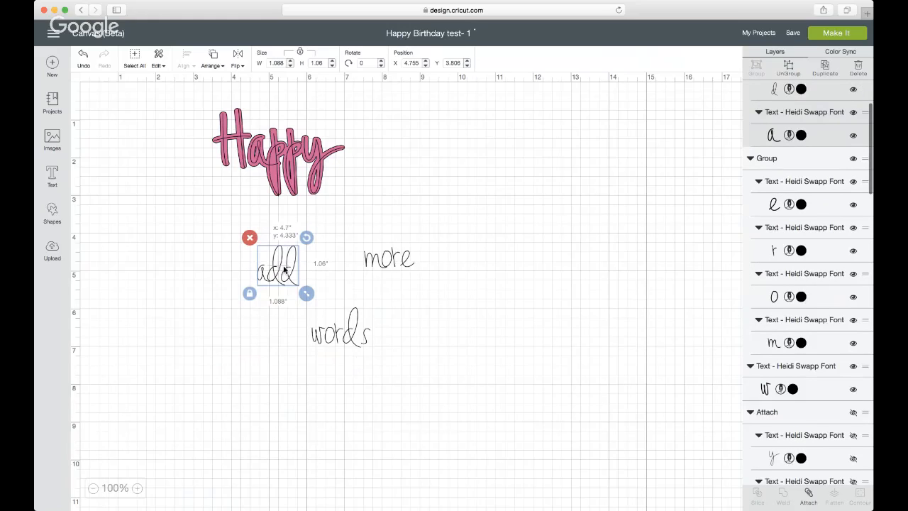
{"action": "left_click_drag", "start_coordinate": [388, 264], "coordinate": [324, 291]}
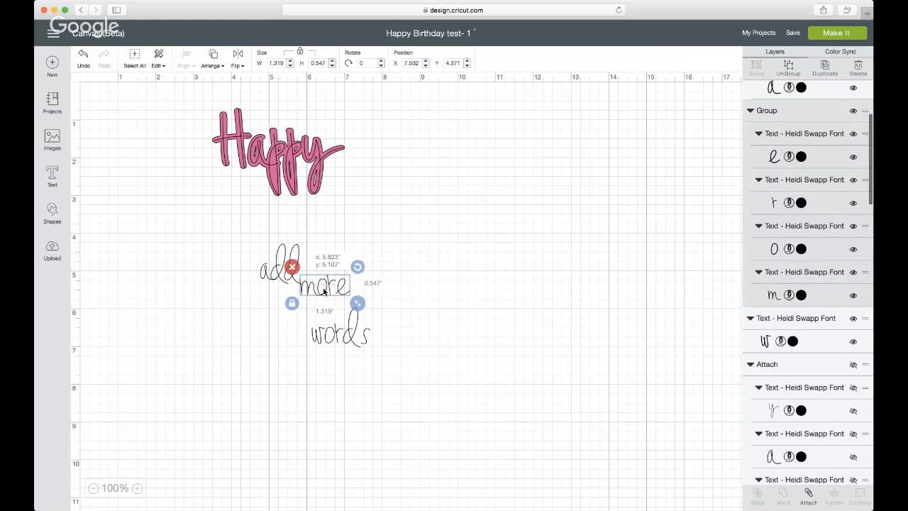
{"action": "left_click_drag", "start_coordinate": [351, 335], "coordinate": [295, 308]}
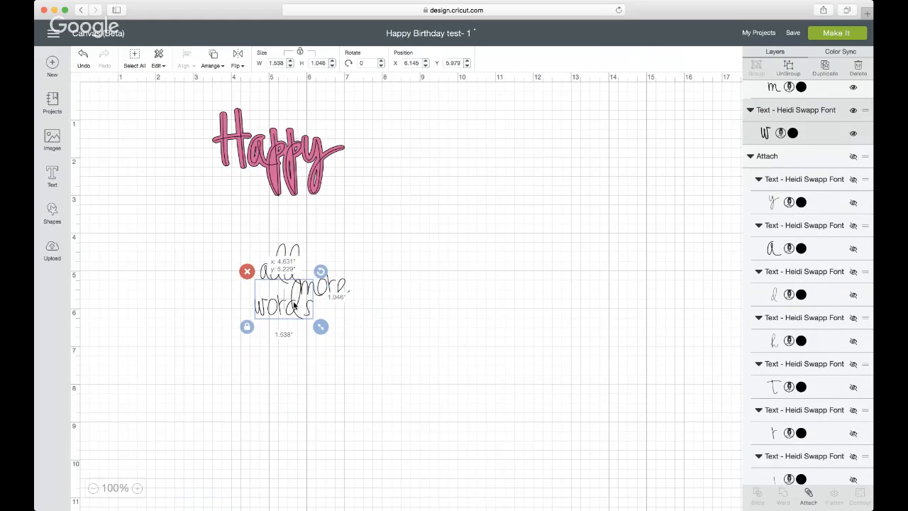
{"action": "left_click", "coordinate": [376, 314]}
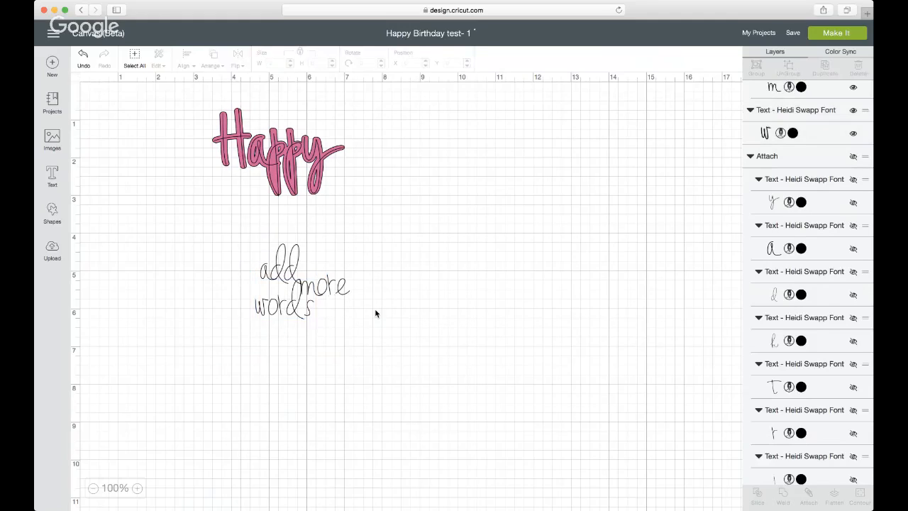
{"action": "left_click", "coordinate": [336, 288]}
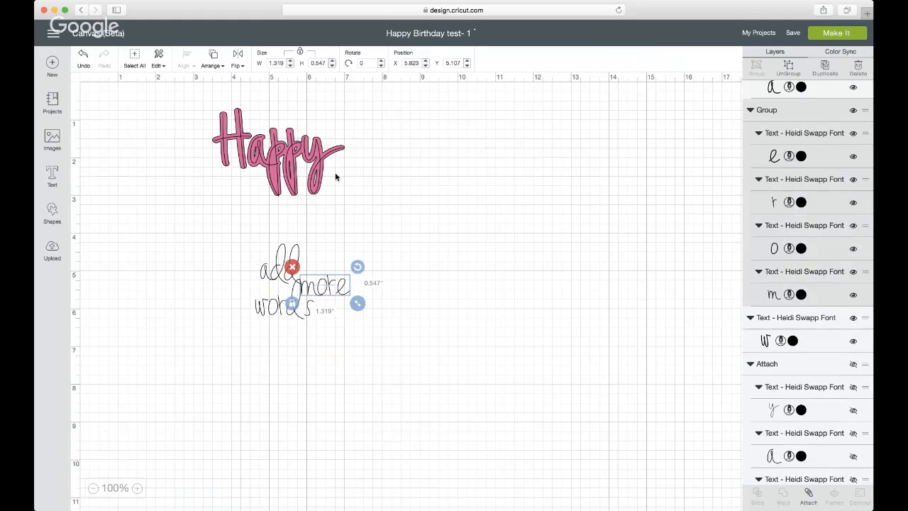
Nudge the word "more" up beside "add", to X 5.893, Y 4.954
{"action": "mouse_move", "coordinate": [329, 287]}
{"action": "left_mouse_down"}
{"action": "mouse_move", "coordinate": [339, 288]}
{"action": "mouse_move", "coordinate": [331, 288]}
{"action": "left_mouse_up"}
{"action": "left_click", "coordinate": [332, 288]}
{"action": "left_click", "coordinate": [332, 288]}
{"action": "left_click_drag", "start_coordinate": [333, 289], "coordinate": [328, 283]}
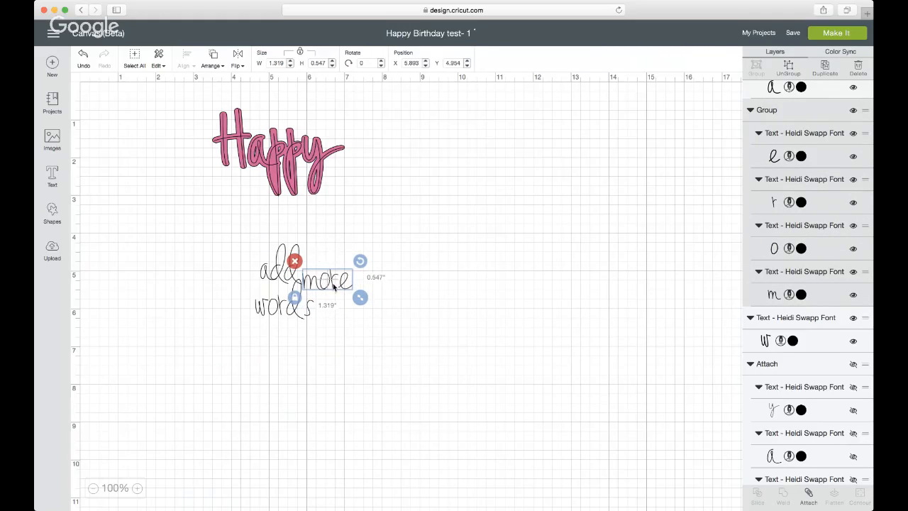
Add a new text reading "color you words" in Heidi Swapp Font below the stacked words
{"action": "left_click", "coordinate": [51, 178]}
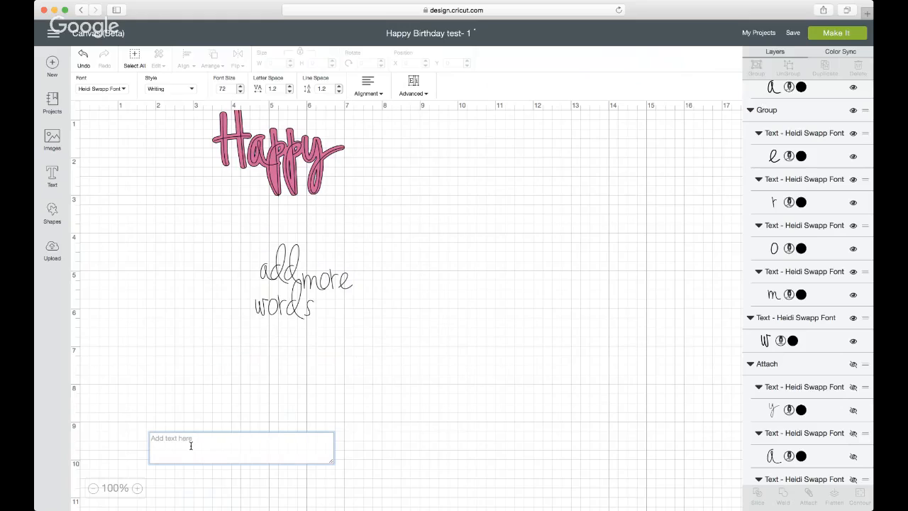
{"action": "type", "text": "col"}
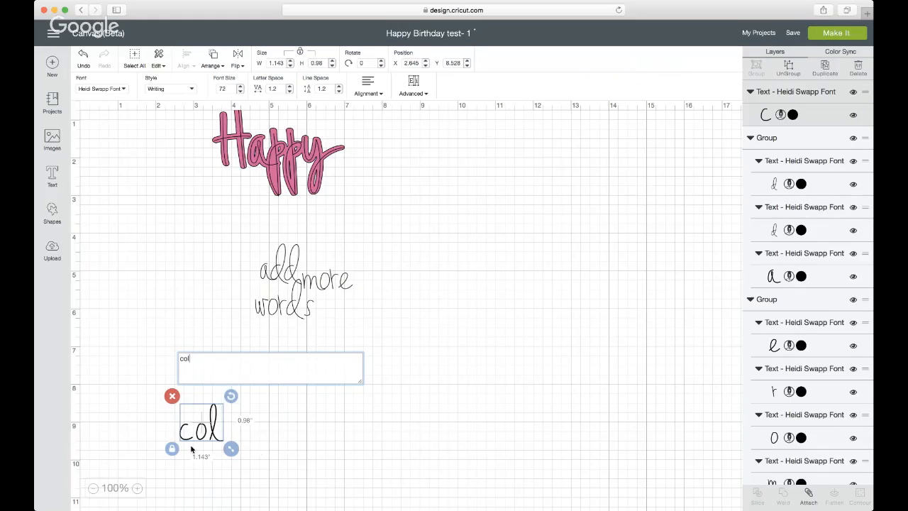
{"action": "type", "text": "or you"}
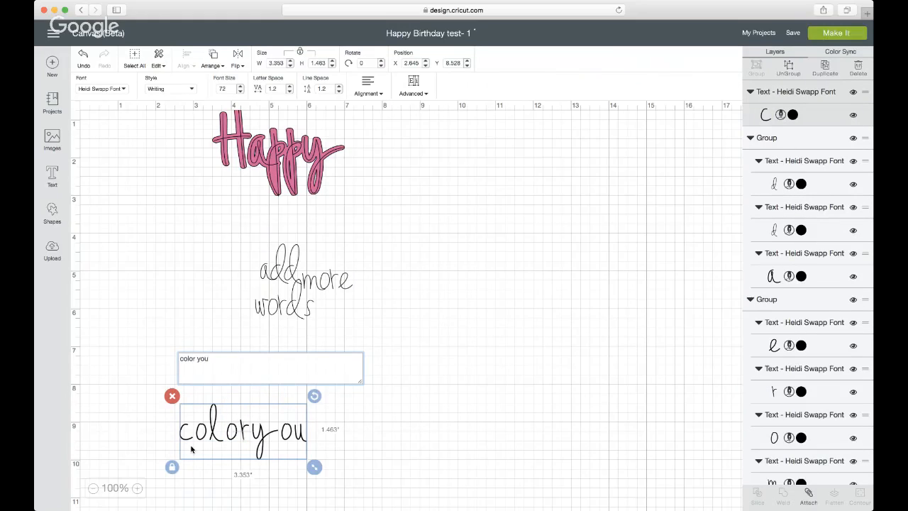
{"action": "type", "text": " words"}
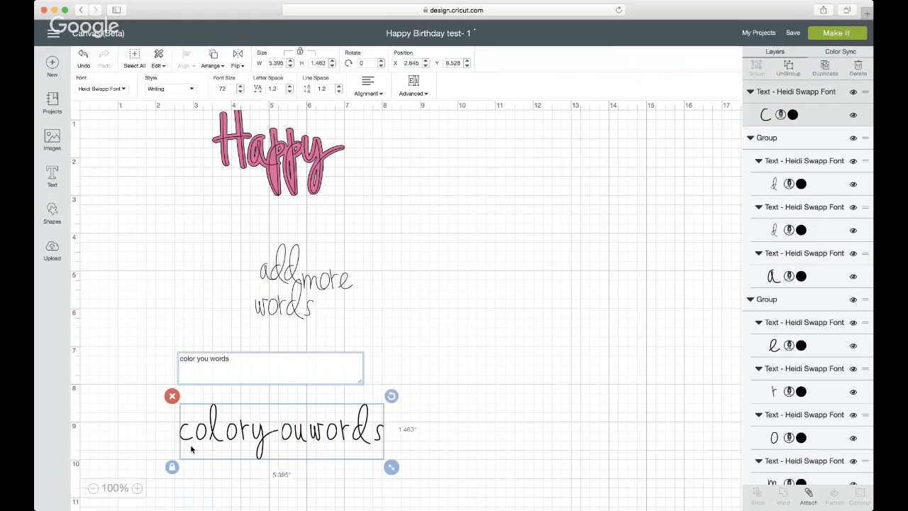
{"action": "left_click", "coordinate": [293, 438]}
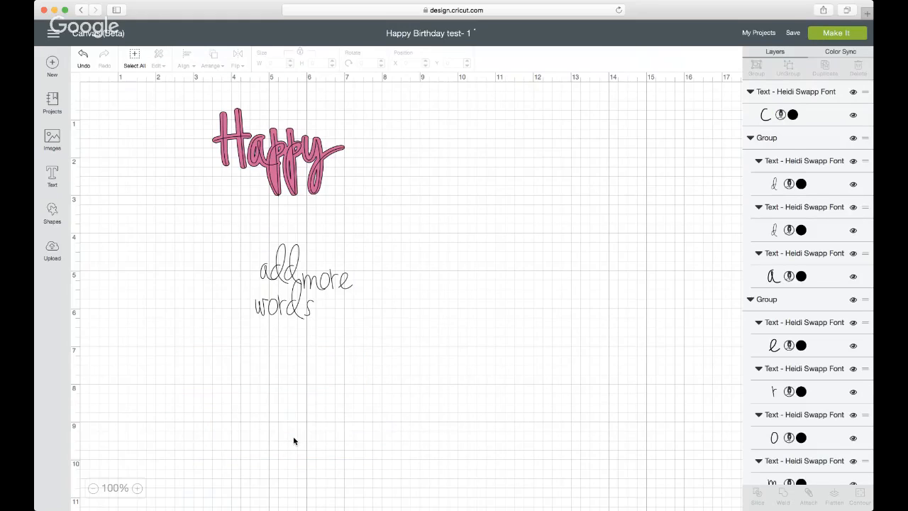
Change the "color you words" text to the Regular style, move it to X 2.27, Y 7.422, and show its pink shadow layer
{"action": "left_click", "coordinate": [271, 436]}
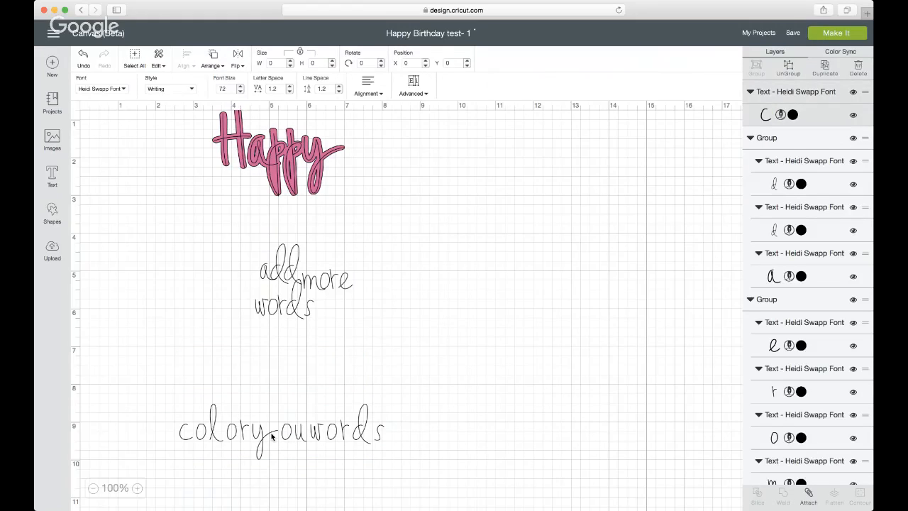
{"action": "left_click", "coordinate": [250, 436]}
{"action": "left_click", "coordinate": [251, 435]}
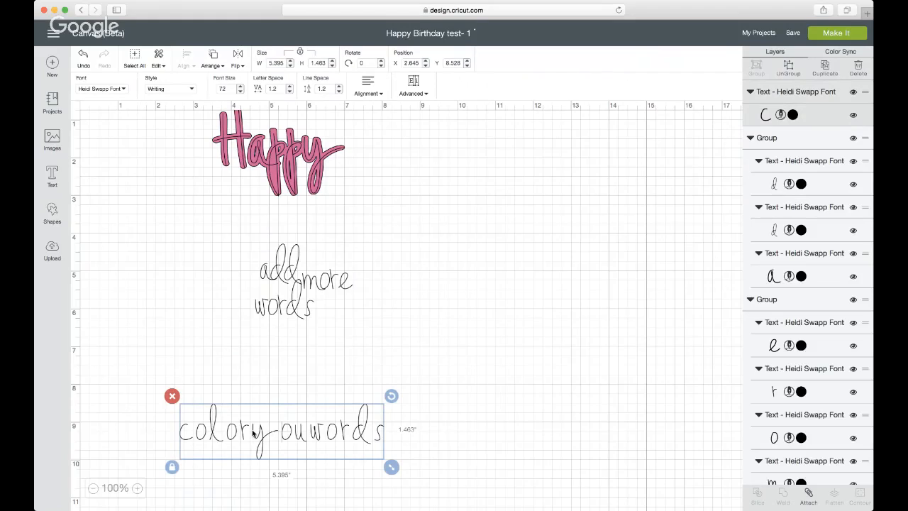
{"action": "left_click", "coordinate": [191, 90]}
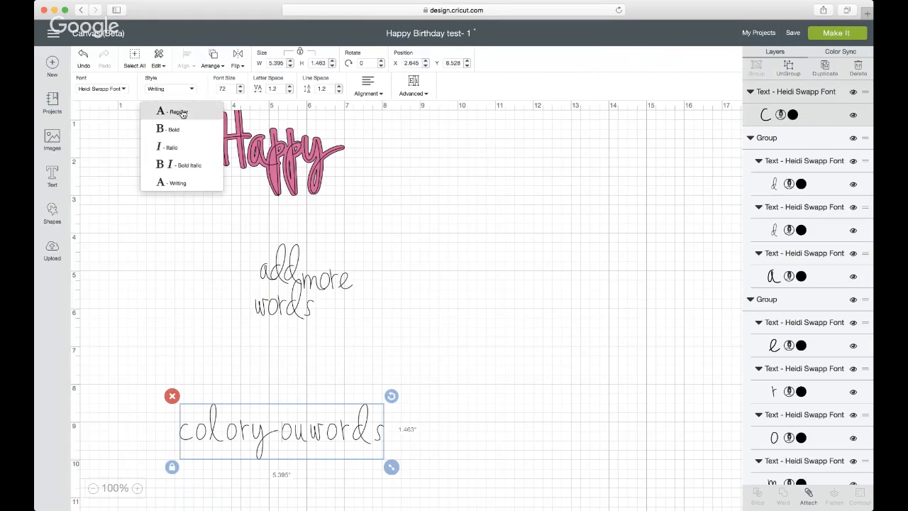
{"action": "left_click", "coordinate": [179, 112]}
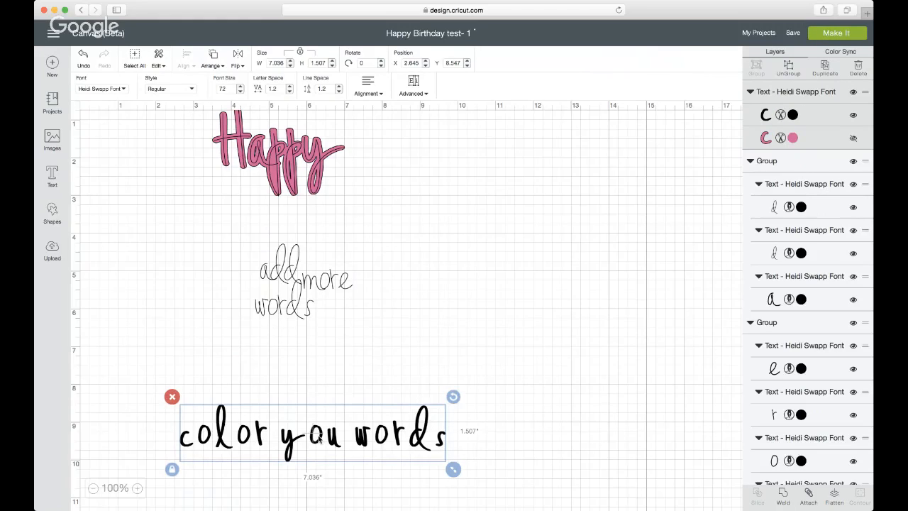
{"action": "left_click_drag", "start_coordinate": [316, 438], "coordinate": [301, 396]}
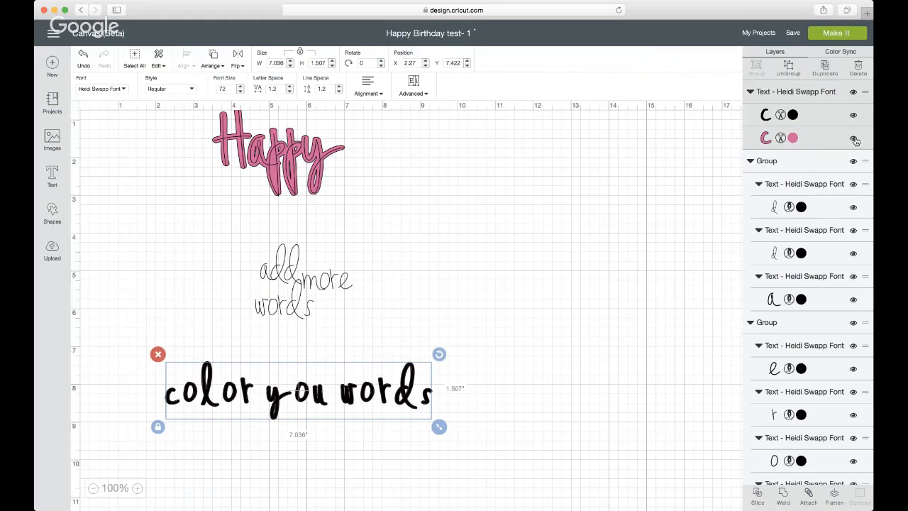
{"action": "left_click", "coordinate": [257, 393]}
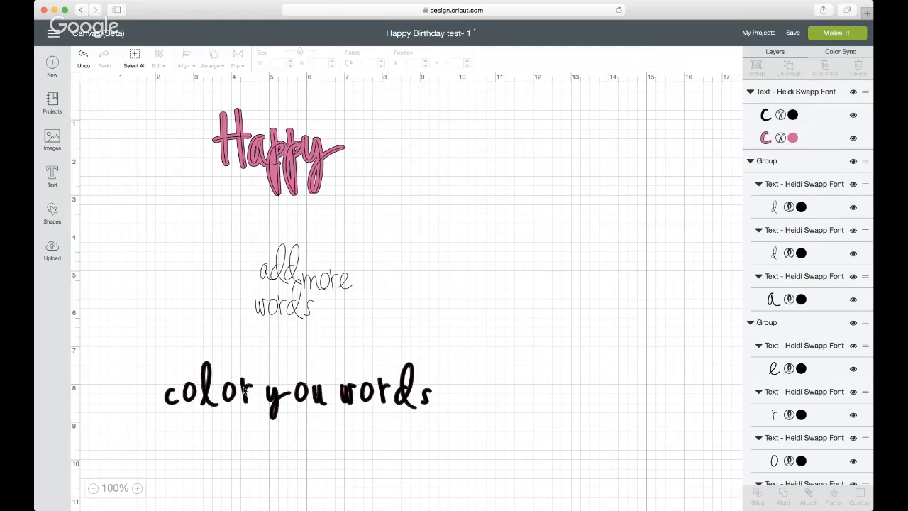
Break the "color you words" text into three lines, one word per line
{"action": "left_click", "coordinate": [245, 390]}
{"action": "double_click", "coordinate": [244, 390]}
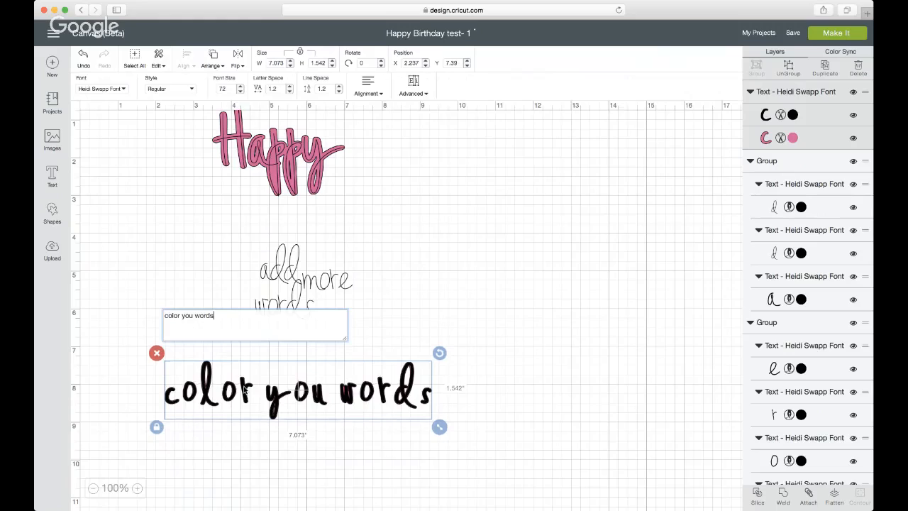
{"action": "left_click", "coordinate": [181, 315]}
{"action": "key", "text": "Return"}
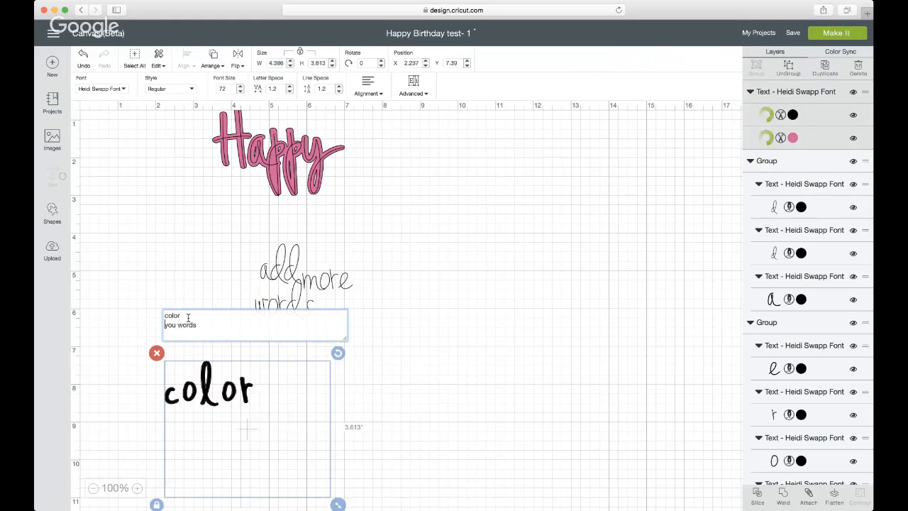
{"action": "left_click", "coordinate": [176, 324]}
{"action": "key", "text": "Return"}
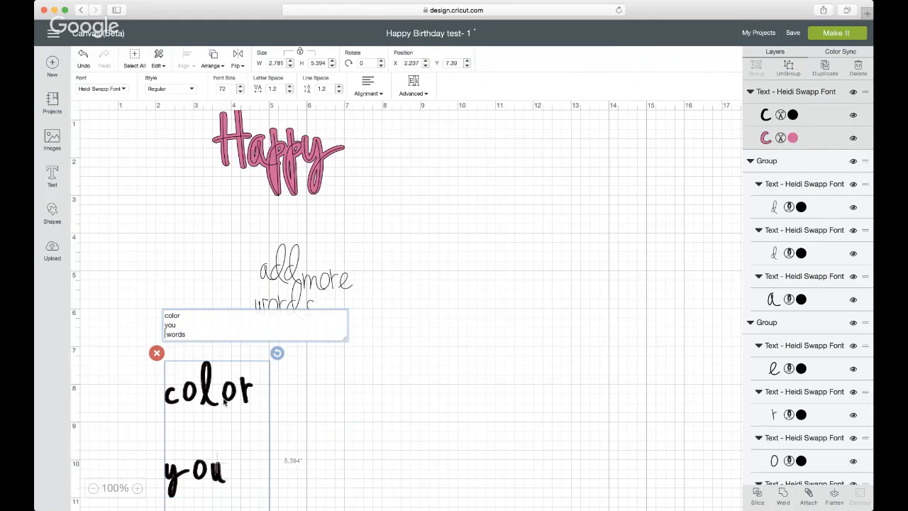
Move the three-line text up to X 1.459, Y 3.084, and ungroup it into separate lines
{"action": "left_click_drag", "start_coordinate": [221, 398], "coordinate": [197, 246]}
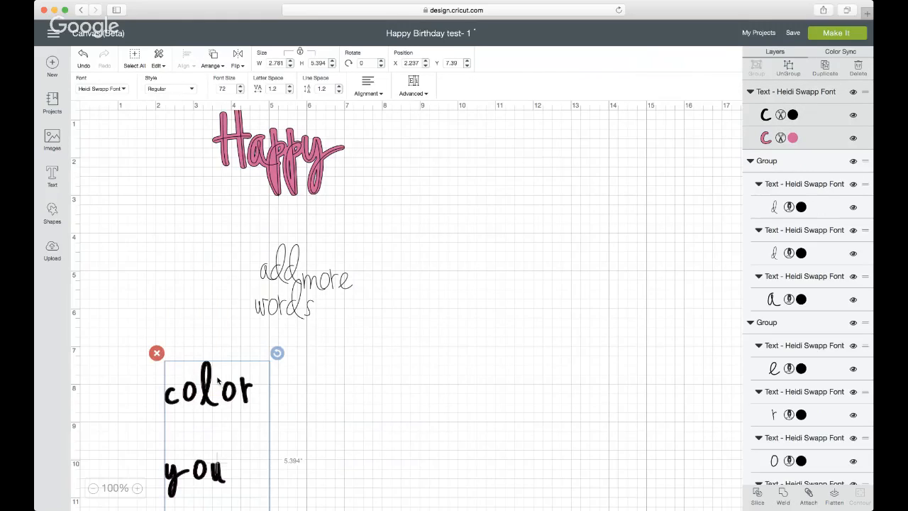
{"action": "left_click_drag", "start_coordinate": [218, 379], "coordinate": [189, 218]}
{"action": "left_click", "coordinate": [413, 87]}
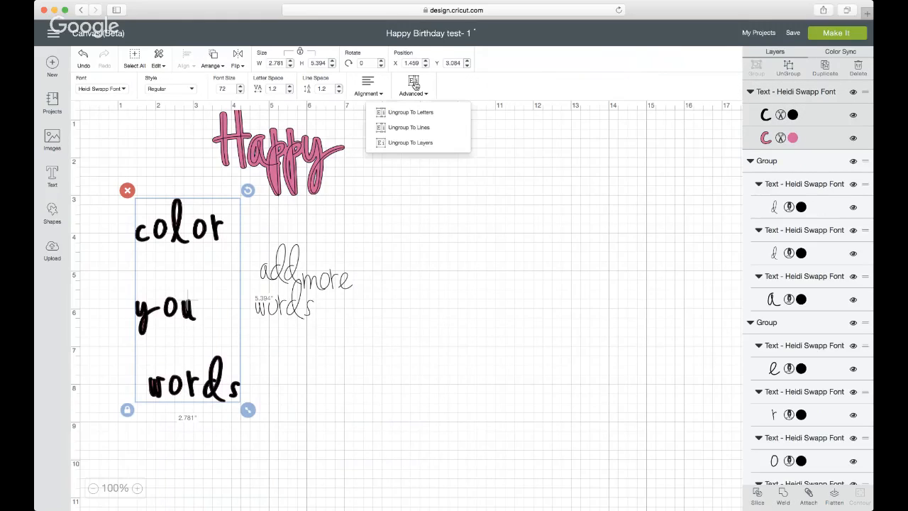
{"action": "left_click", "coordinate": [407, 129]}
Tuck "you" closely under "color", and place the bold "words" below it at X 0.735, Y 4.587
{"action": "left_click", "coordinate": [228, 276]}
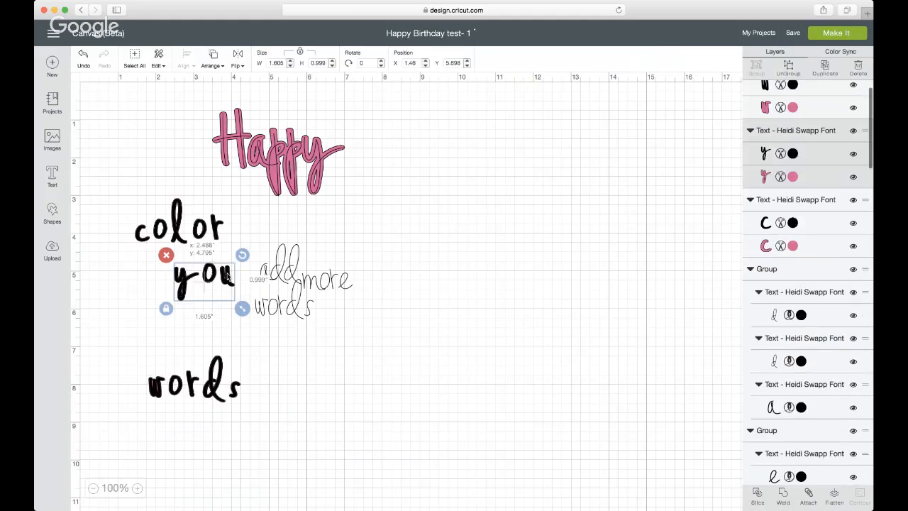
{"action": "left_click_drag", "start_coordinate": [227, 276], "coordinate": [232, 248]}
{"action": "left_click_drag", "start_coordinate": [215, 358], "coordinate": [175, 260]}
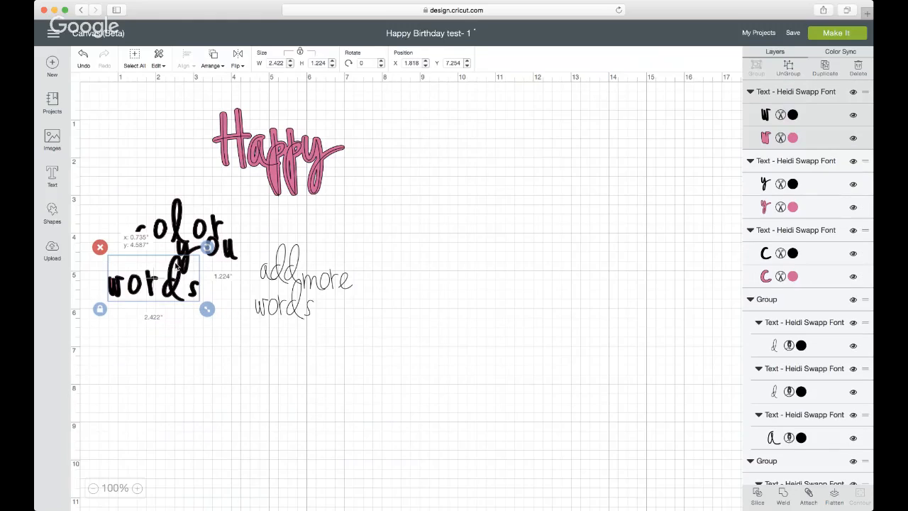
Move the thin "add", "more" and "words" away from the bold phrase, with "more" at X 11.046, Y 3.913
{"action": "left_click_drag", "start_coordinate": [295, 279], "coordinate": [497, 227]}
{"action": "left_click_drag", "start_coordinate": [329, 276], "coordinate": [529, 245]}
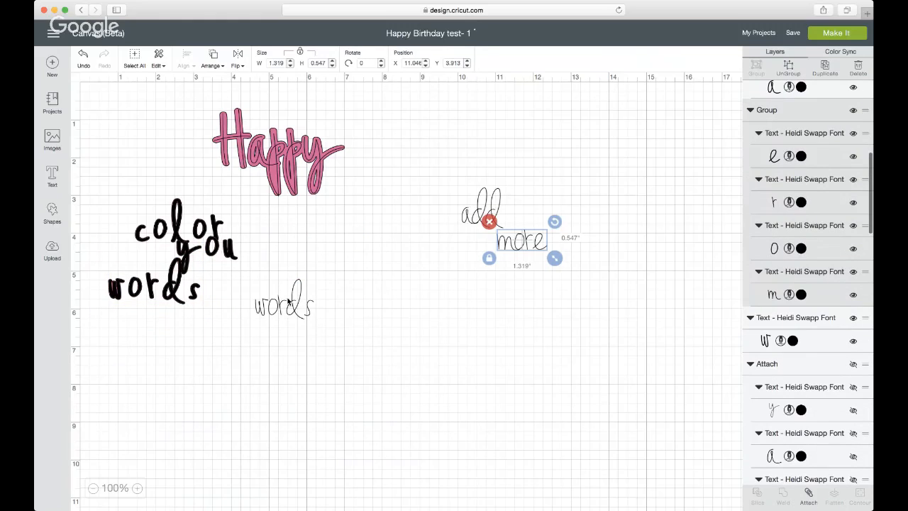
{"action": "left_click_drag", "start_coordinate": [288, 302], "coordinate": [468, 297]}
Shift "you" to X 3.126, Y 4.17, and change its font to Alphalicious
{"action": "left_click_drag", "start_coordinate": [227, 241], "coordinate": [248, 248]}
{"action": "double_click", "coordinate": [249, 244]}
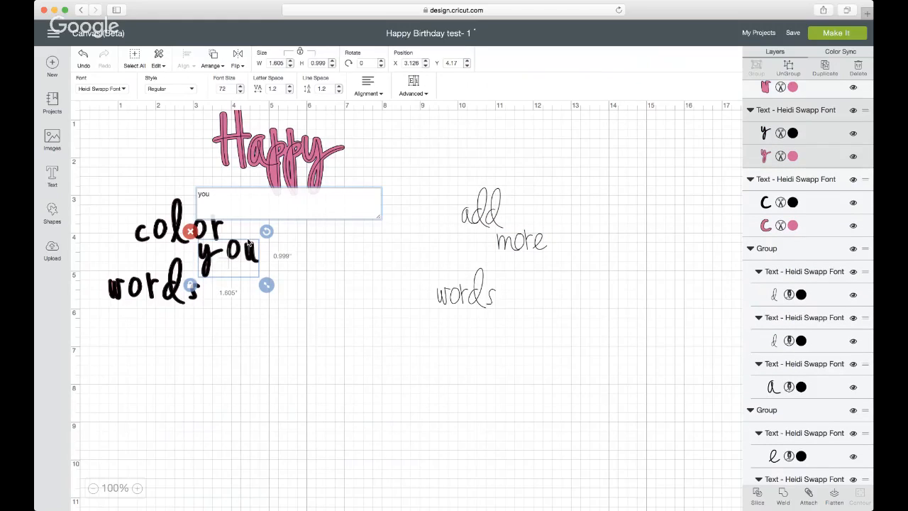
{"action": "left_click", "coordinate": [101, 89]}
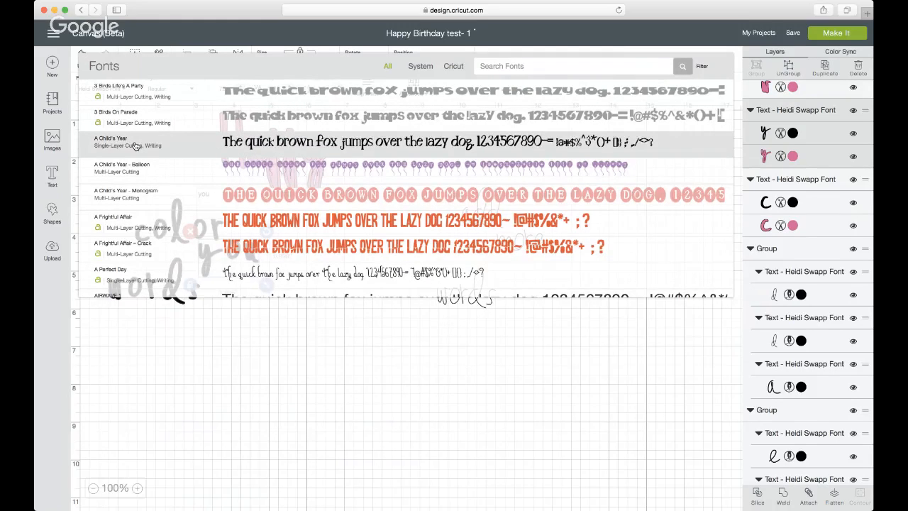
{"action": "scroll", "coordinate": [149, 184], "scroll_direction": "down", "scroll_amount": 5}
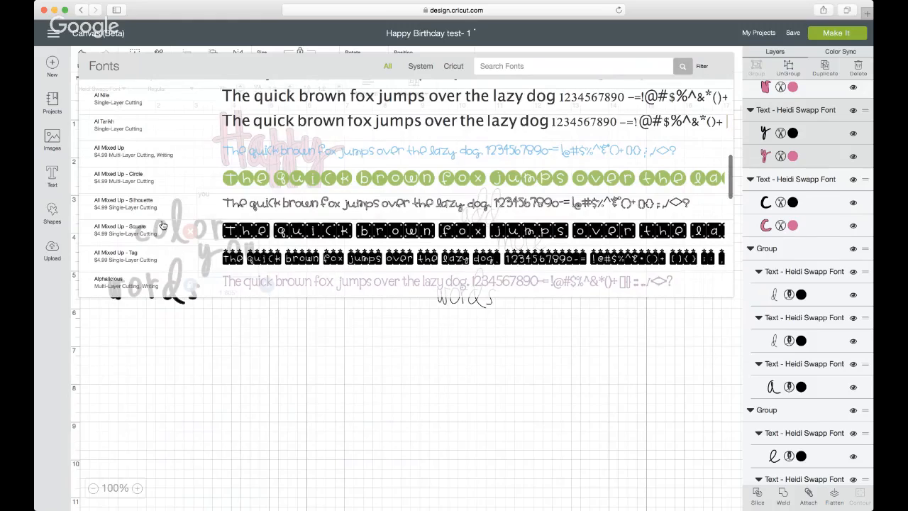
{"action": "scroll", "coordinate": [163, 226], "scroll_direction": "down", "scroll_amount": 5}
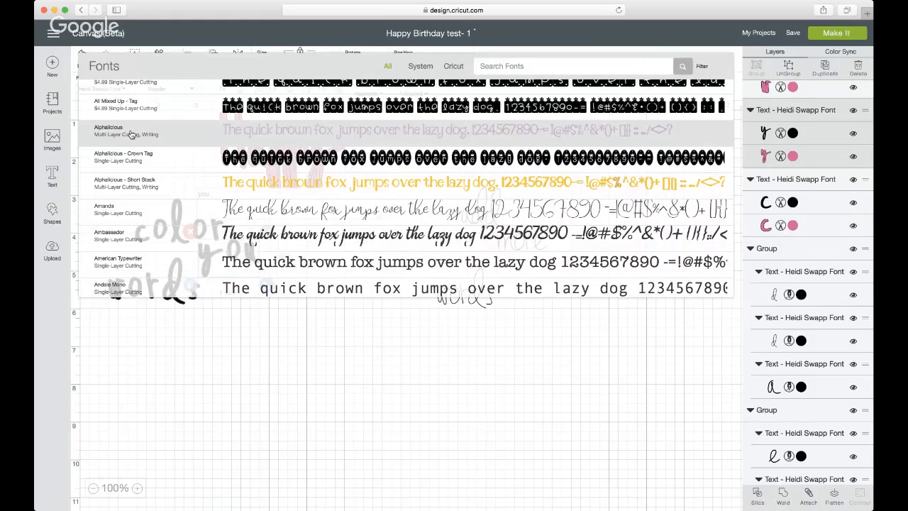
{"action": "left_click", "coordinate": [130, 134]}
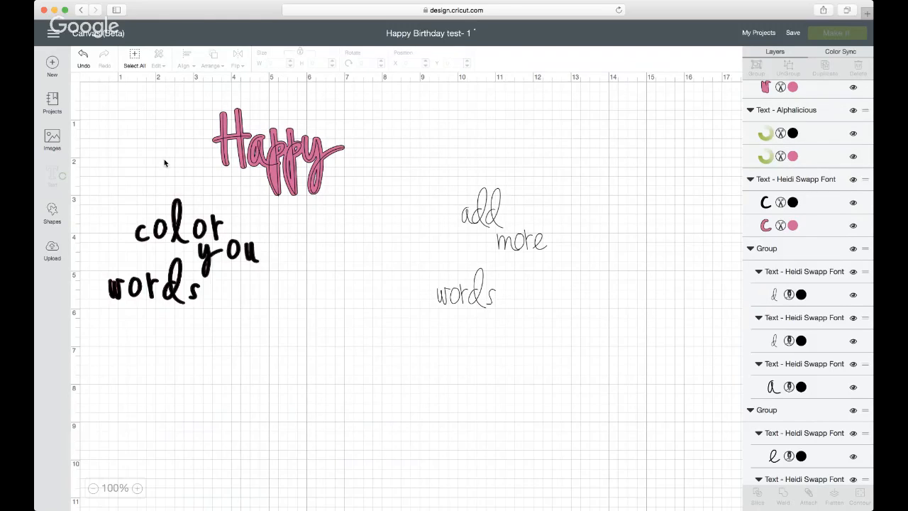
Fit the phrase together with "you" at X 2.838, Y 4.146, "words" beneath it, and "color" at X 1.056, Y 3.098
{"action": "left_click_drag", "start_coordinate": [247, 263], "coordinate": [240, 258]}
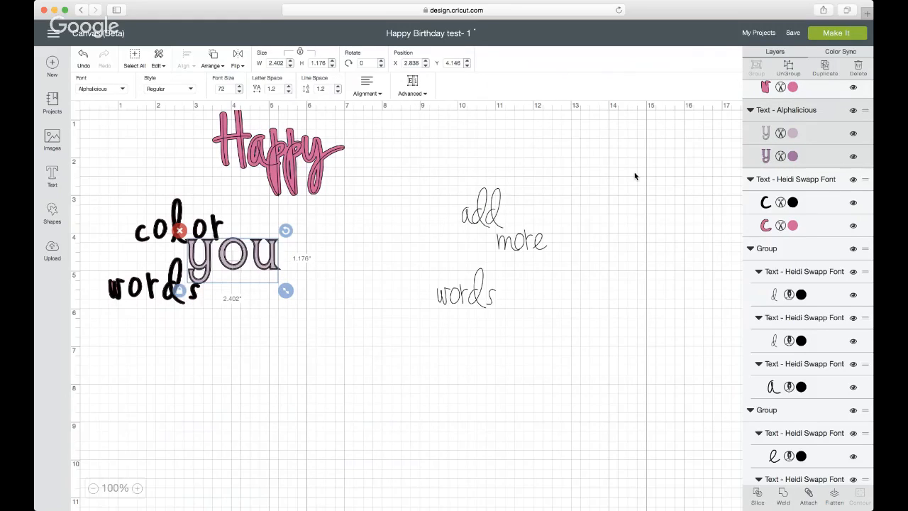
{"action": "left_click_drag", "start_coordinate": [153, 283], "coordinate": [199, 294]}
{"action": "left_click_drag", "start_coordinate": [205, 224], "coordinate": [190, 225]}
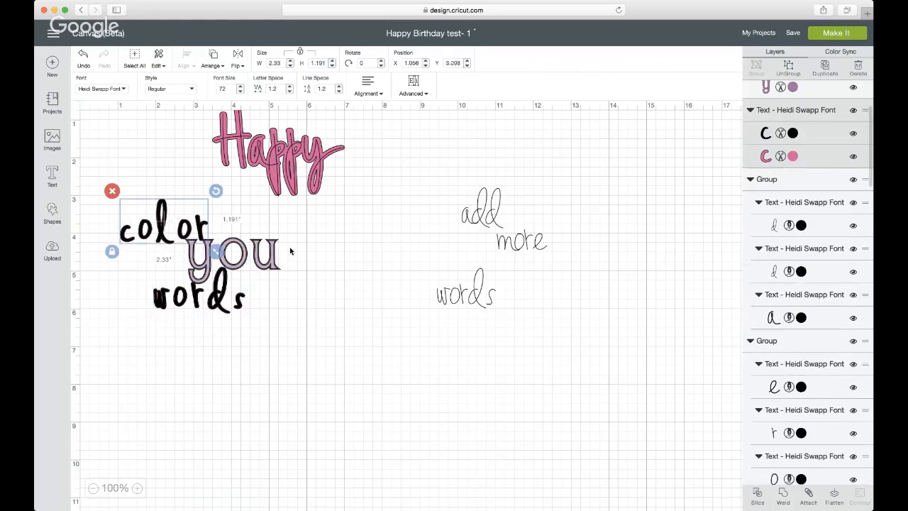
Move the pink Happy word clear of the new phrase, to X 11.27, Y 0.771
{"action": "left_click", "coordinate": [290, 251]}
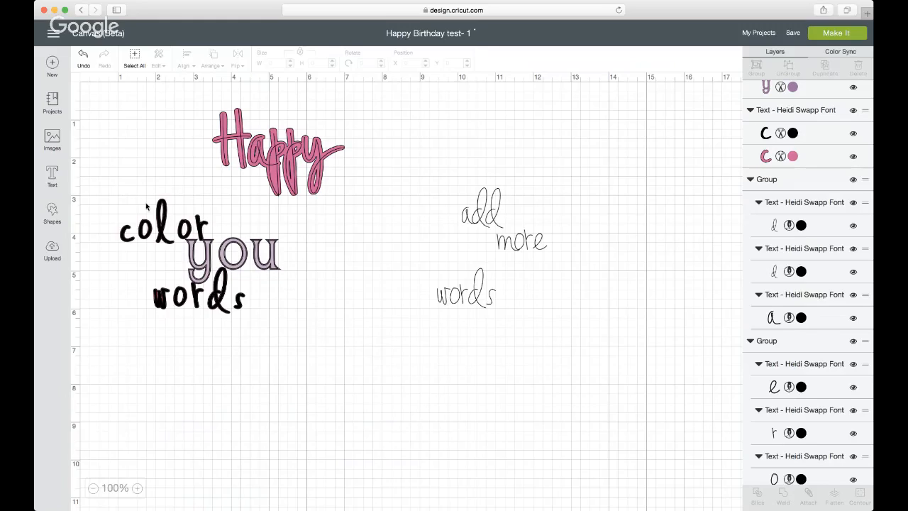
{"action": "left_click_drag", "start_coordinate": [264, 162], "coordinate": [507, 170]}
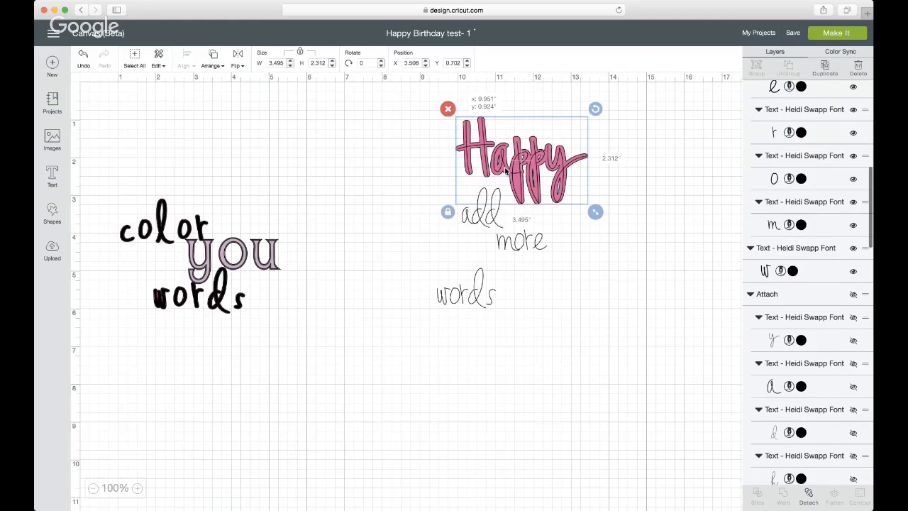
{"action": "left_click_drag", "start_coordinate": [505, 171], "coordinate": [555, 165]}
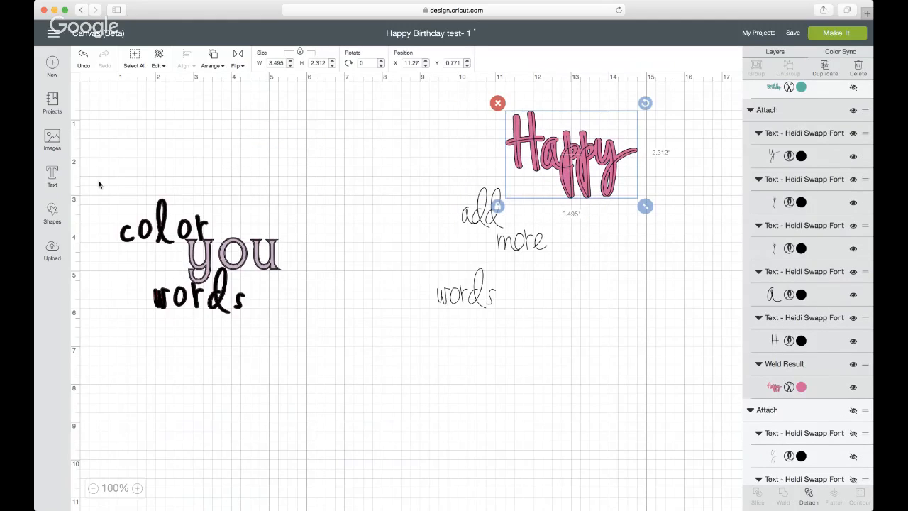
Select "color", "you" and the bold "words" together, and align them with Center Horizontally
{"action": "left_click_drag", "start_coordinate": [98, 185], "coordinate": [290, 323]}
{"action": "left_click", "coordinate": [183, 63]}
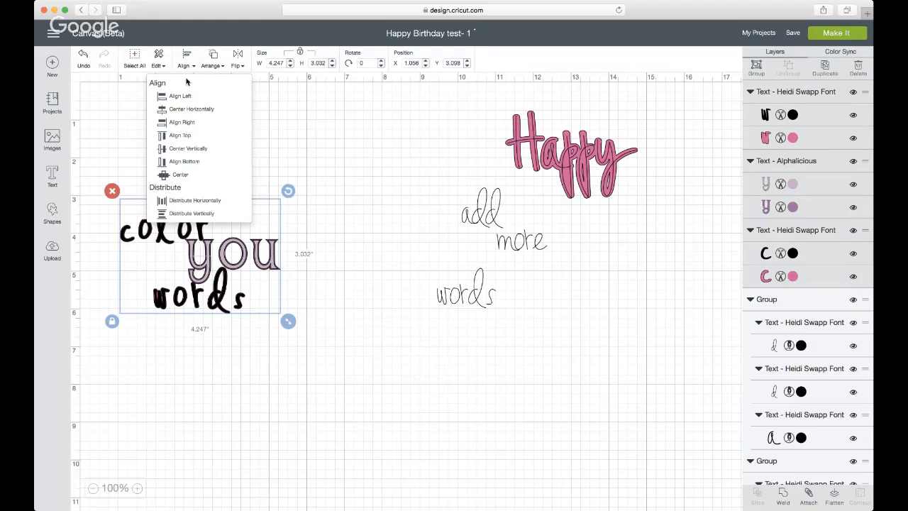
{"action": "left_click", "coordinate": [212, 110]}
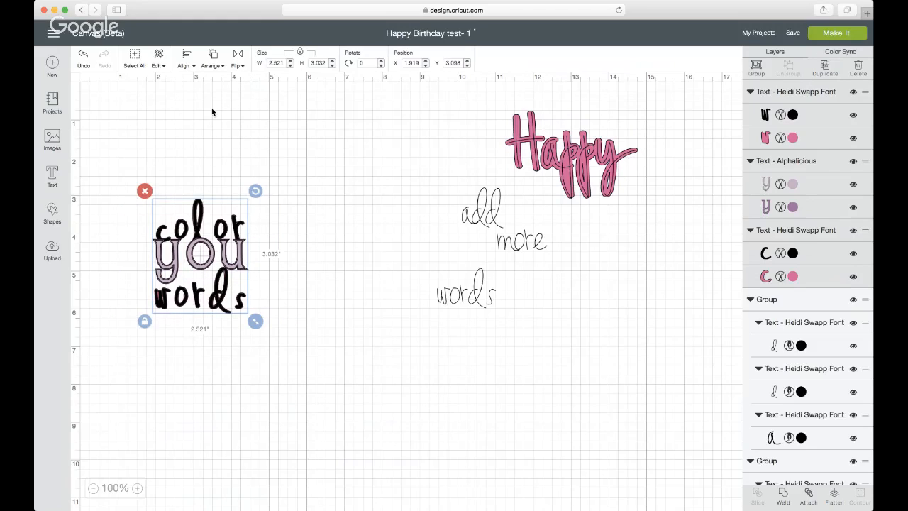
{"action": "left_click", "coordinate": [187, 63]}
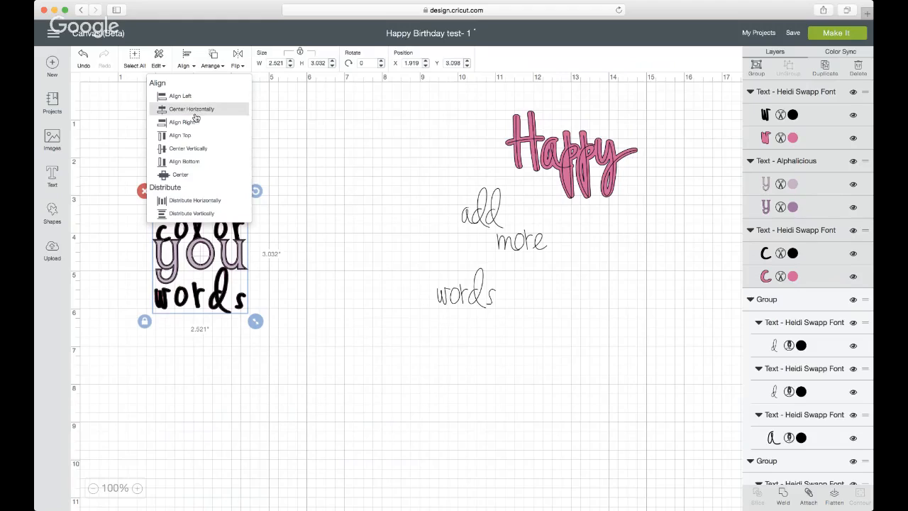
{"action": "left_click", "coordinate": [329, 190]}
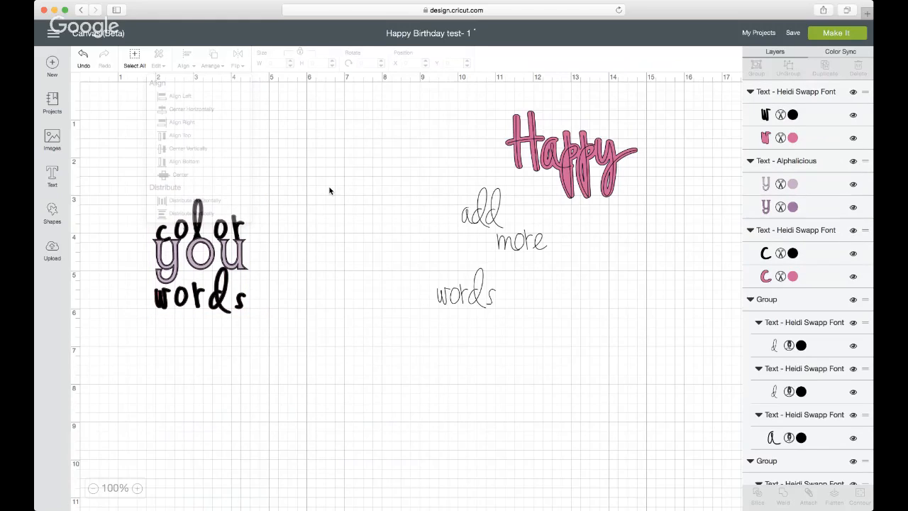
Spread "color" and "words" apart from "you", and distribute the three words vertically
{"action": "left_click_drag", "start_coordinate": [198, 225], "coordinate": [181, 181]}
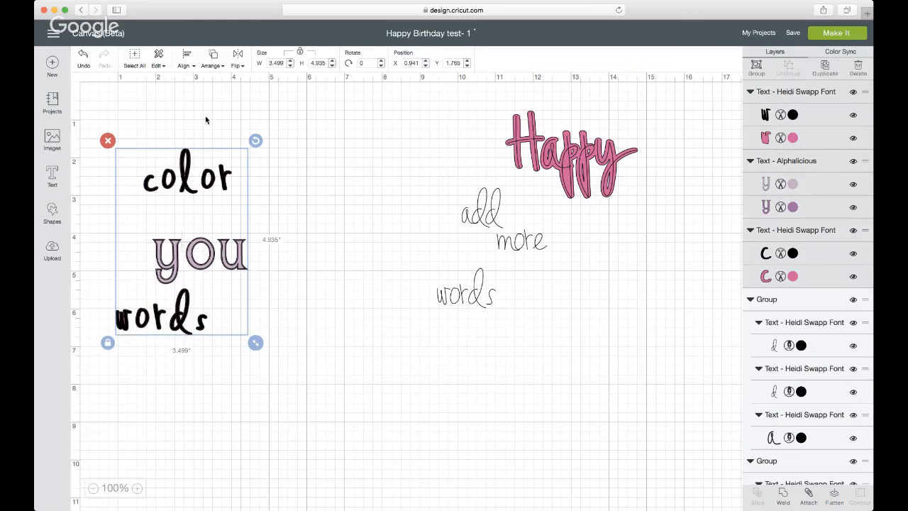
{"action": "left_click", "coordinate": [184, 59]}
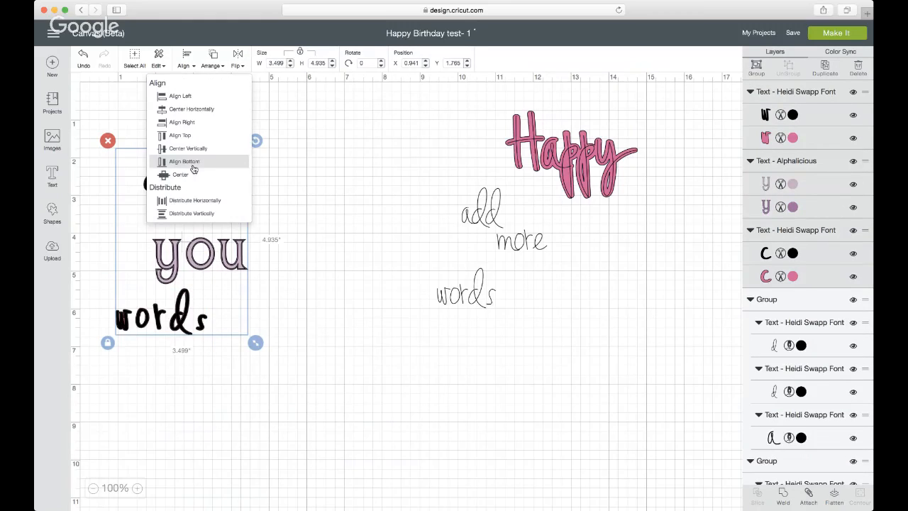
{"action": "left_click", "coordinate": [192, 213]}
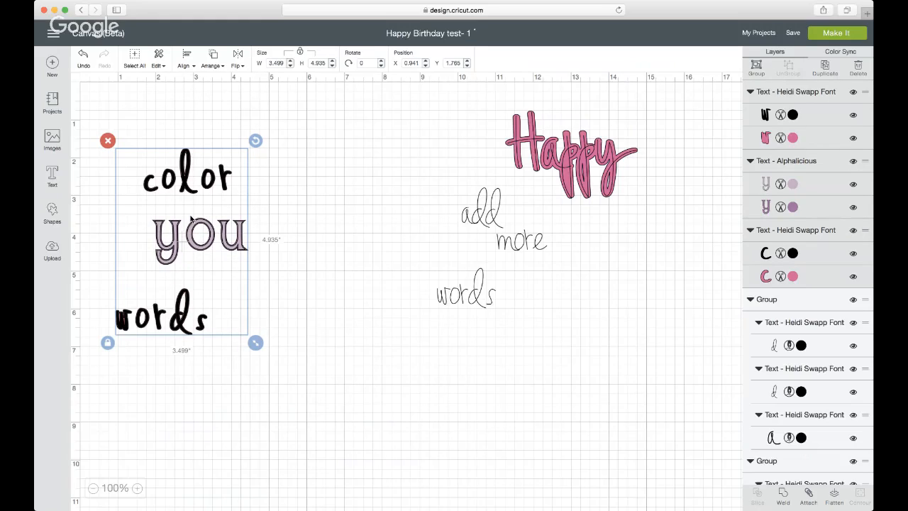
{"action": "left_click", "coordinate": [185, 152]}
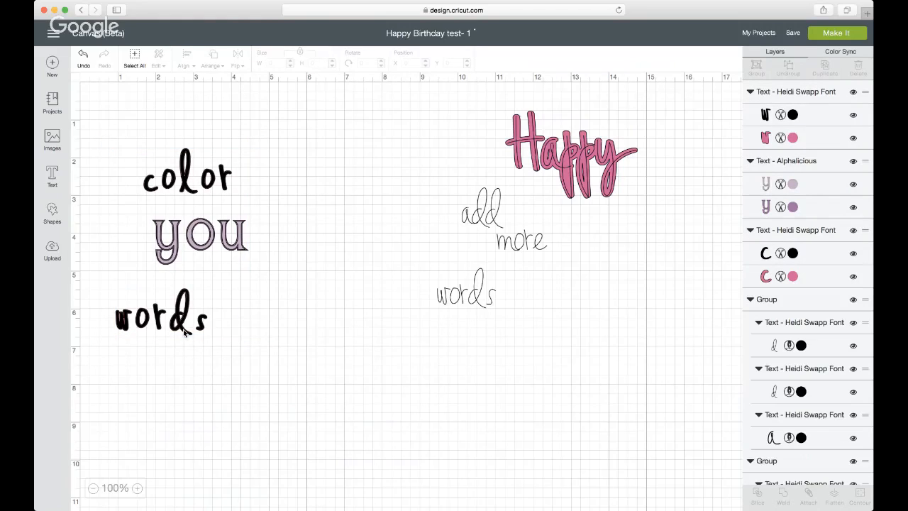
Select "color", "you" and the bold "words" together, distribute them horizontally, and align them right
{"action": "left_click_drag", "start_coordinate": [105, 125], "coordinate": [267, 373]}
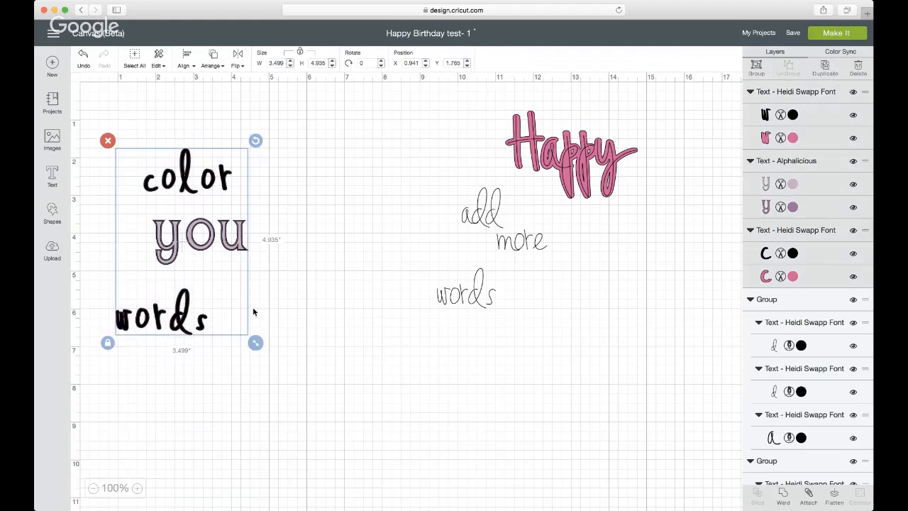
{"action": "left_click", "coordinate": [192, 66]}
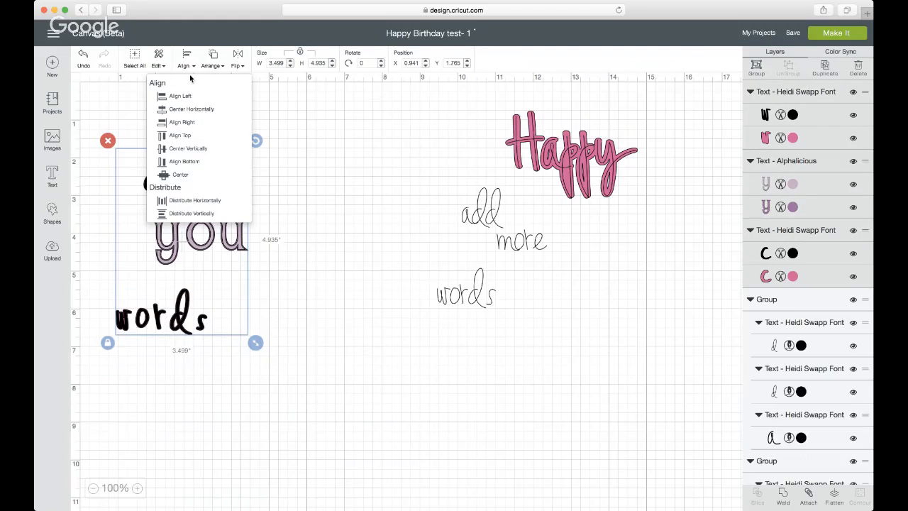
{"action": "left_click", "coordinate": [185, 201]}
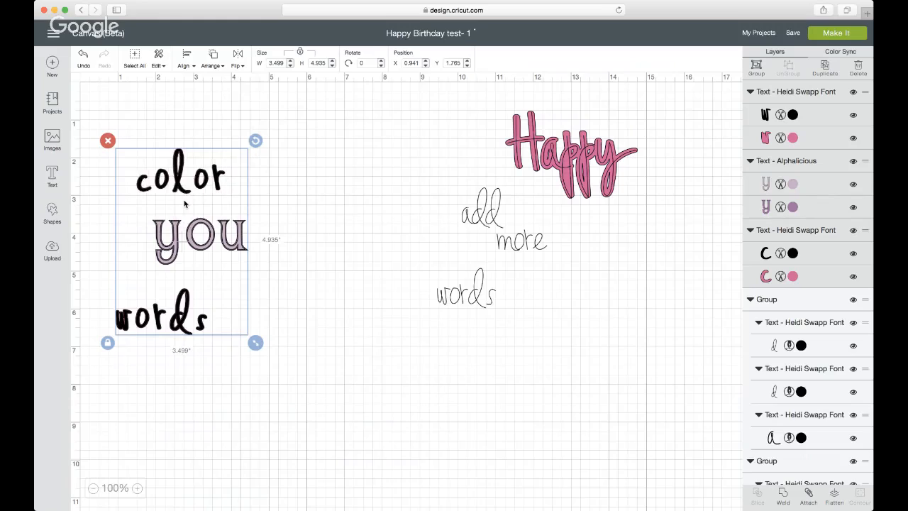
{"action": "left_click", "coordinate": [188, 65]}
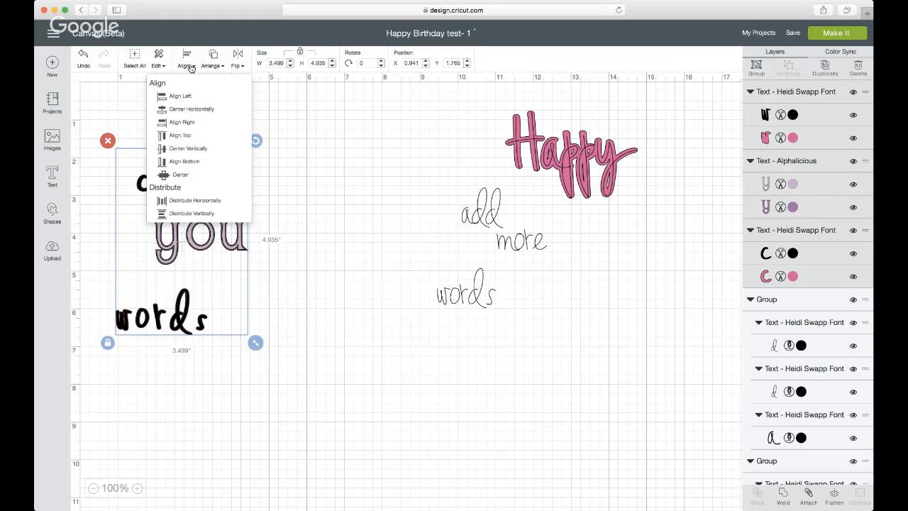
{"action": "left_click", "coordinate": [191, 123]}
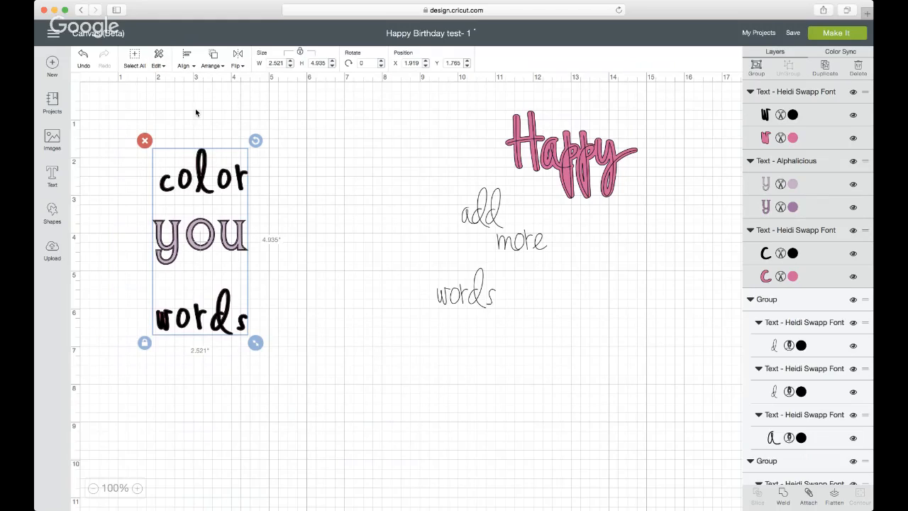
Try Align Top on the three selected words, and undo it
{"action": "left_click", "coordinate": [186, 64]}
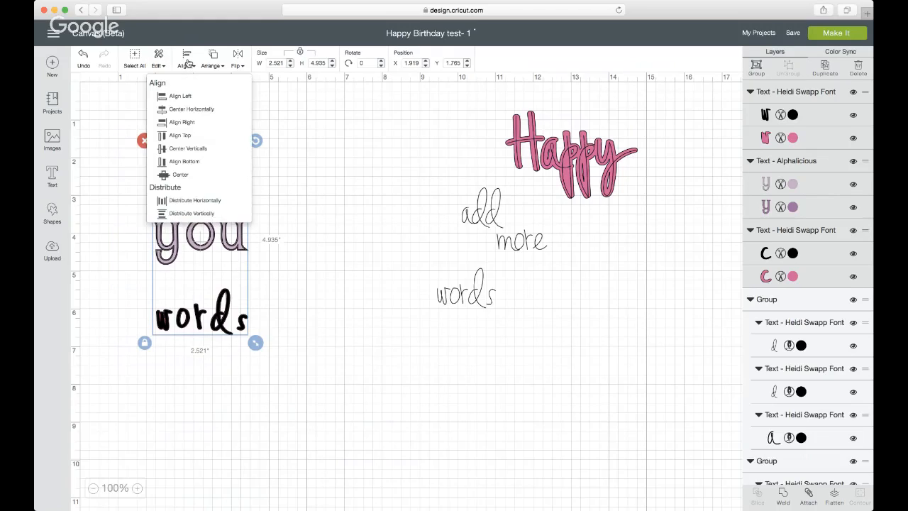
{"action": "left_click", "coordinate": [204, 137]}
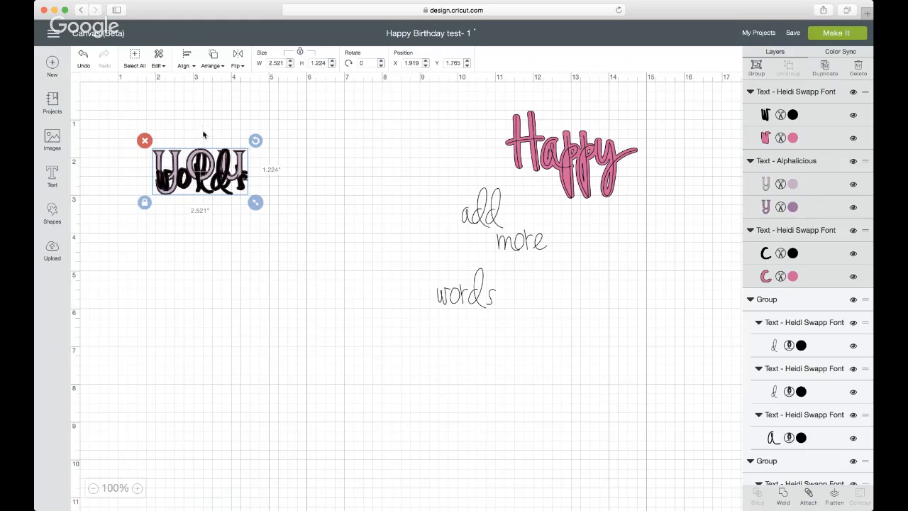
{"action": "left_click", "coordinate": [207, 259]}
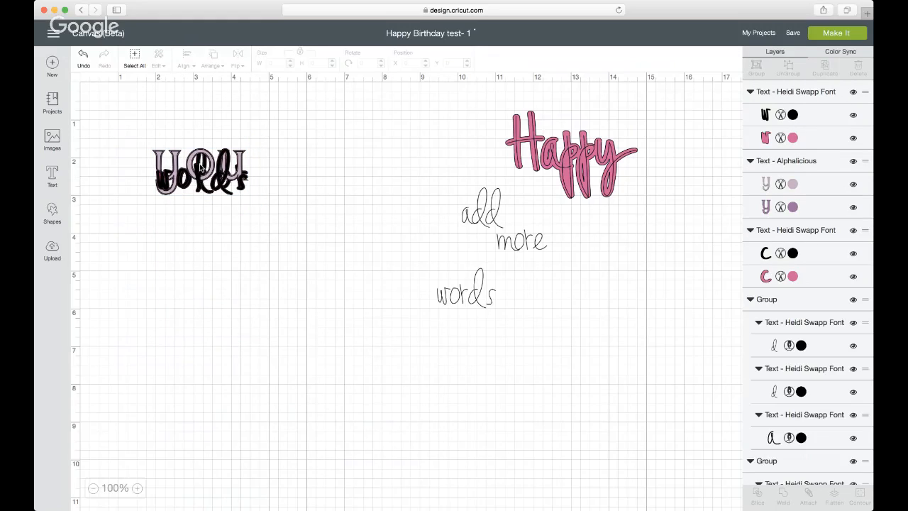
{"action": "left_click", "coordinate": [83, 55]}
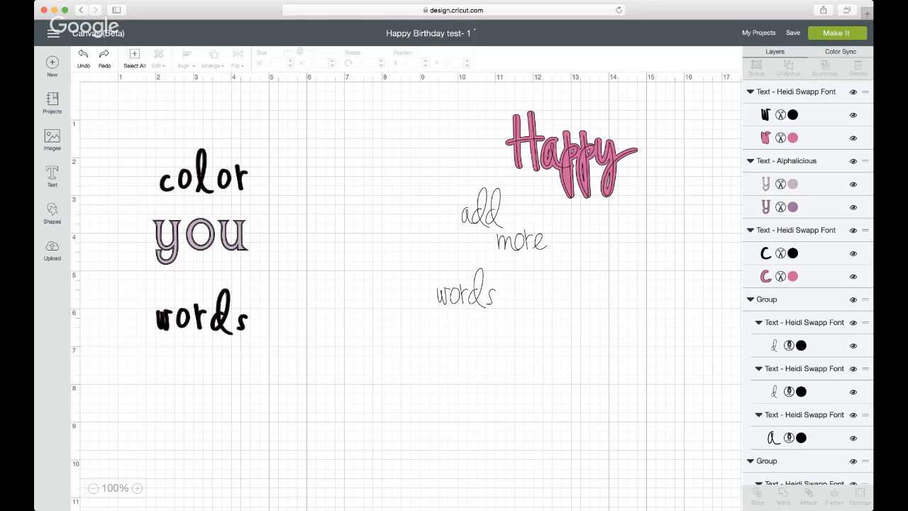
Change the style of "you" to Writing and move the word to X 3.781, Y 2.854
{"action": "left_click", "coordinate": [168, 190]}
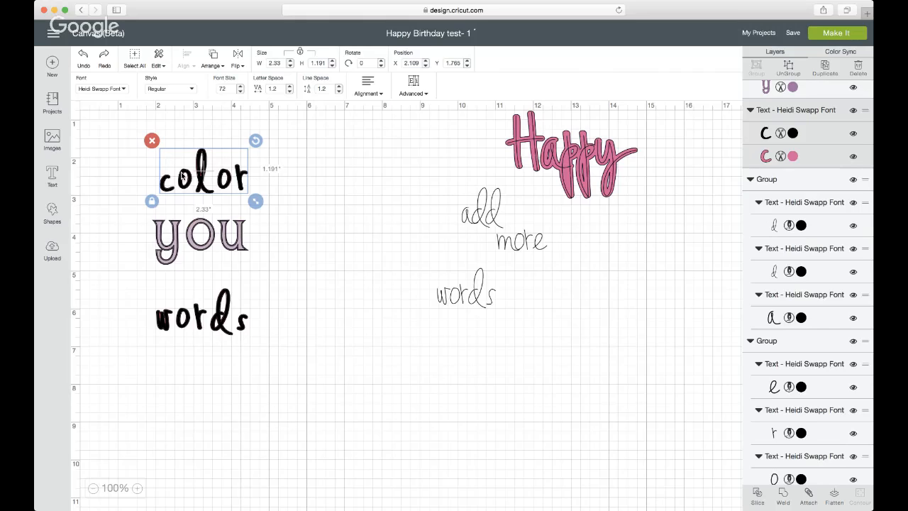
{"action": "left_click", "coordinate": [193, 227]}
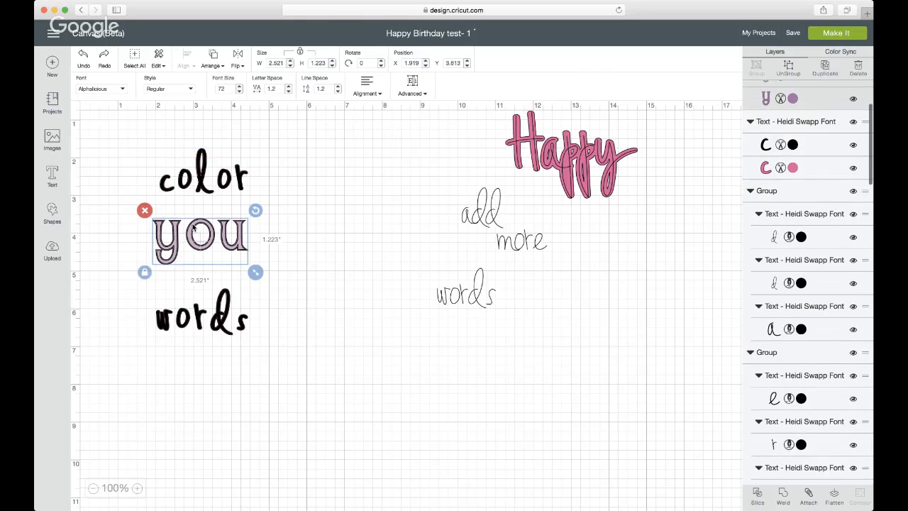
{"action": "left_click", "coordinate": [190, 90]}
{"action": "left_click", "coordinate": [180, 127]}
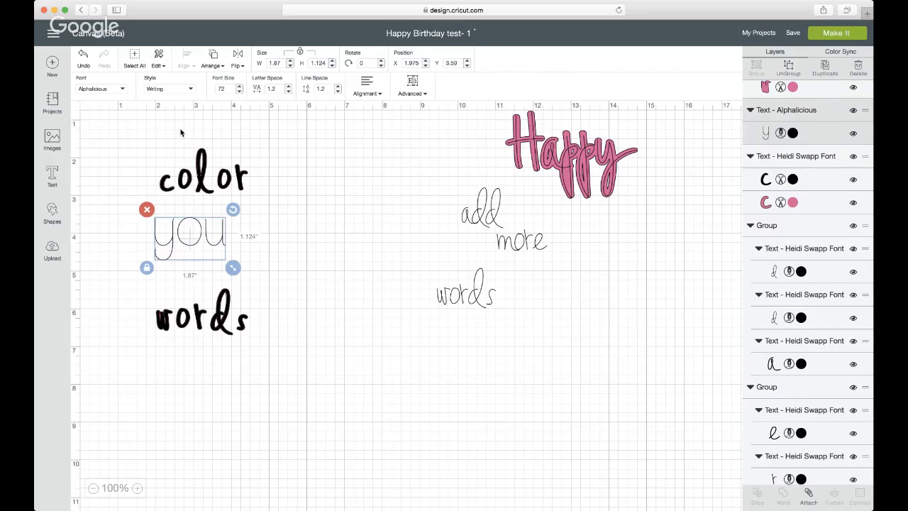
{"action": "left_click_drag", "start_coordinate": [201, 222], "coordinate": [268, 195]}
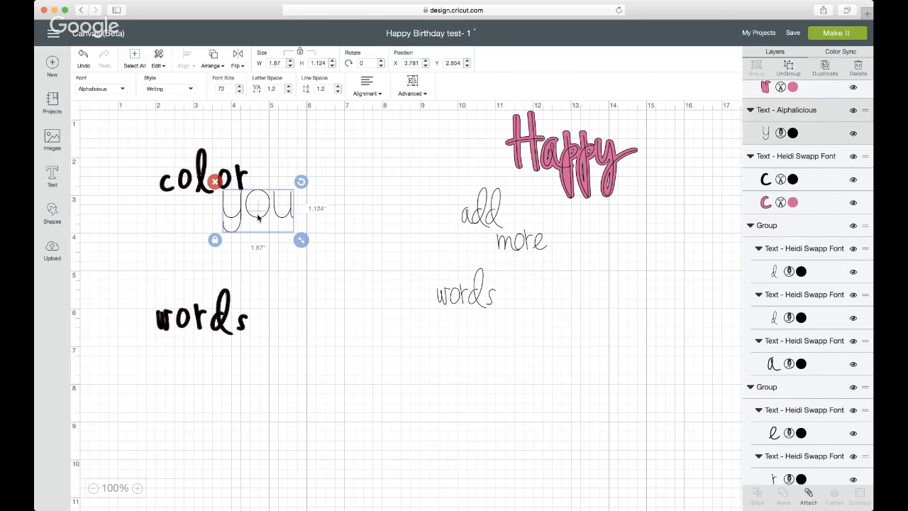
Move the bold "words" up to X 1.643, Y 3.921, and the pink Happy to X 10.492, Y 0.896
{"action": "left_click_drag", "start_coordinate": [224, 300], "coordinate": [224, 239]}
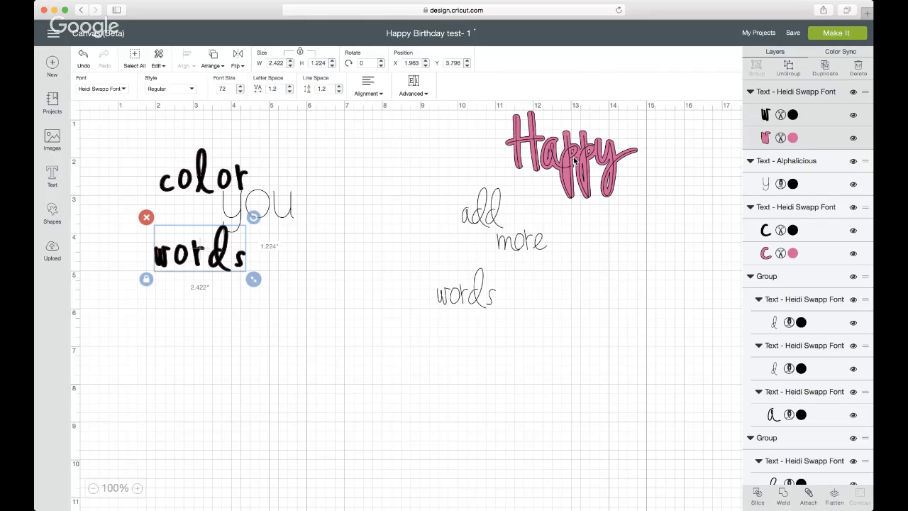
{"action": "left_click_drag", "start_coordinate": [575, 161], "coordinate": [545, 165]}
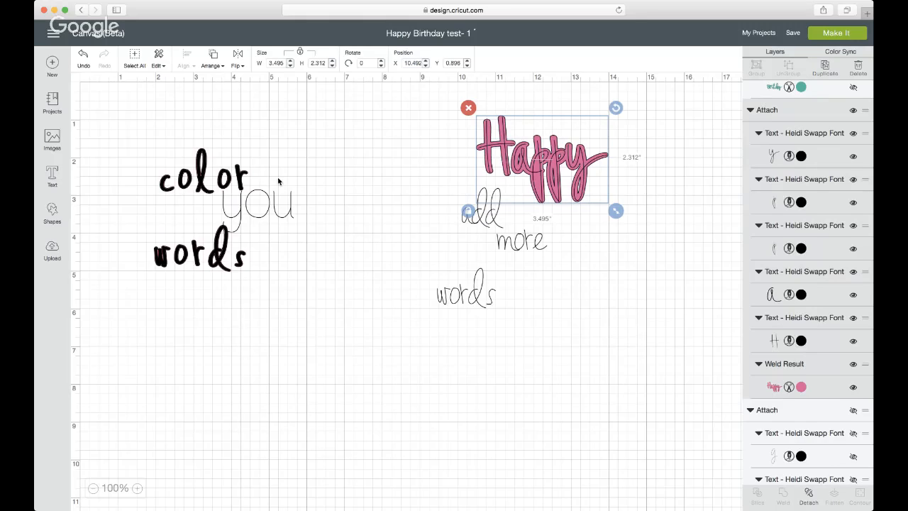
{"action": "left_click", "coordinate": [208, 261]}
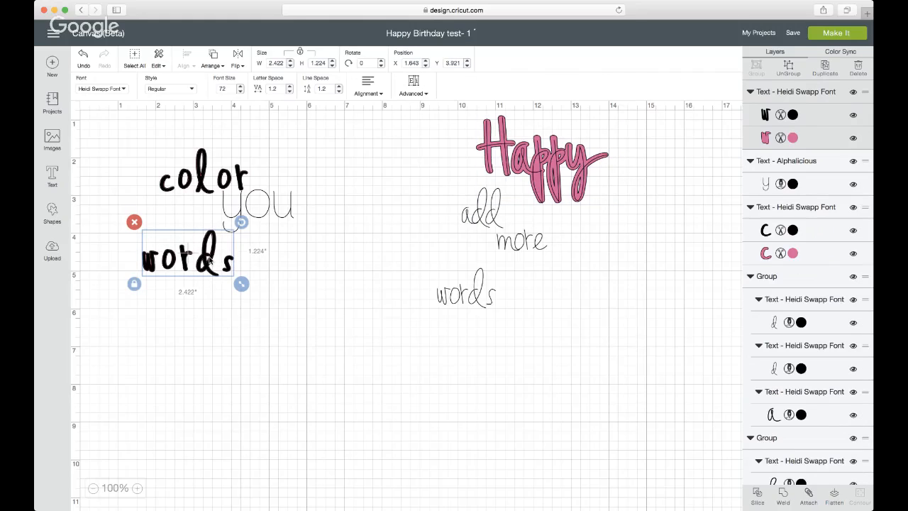
Hide the pink layer of the bold "words", and move "you" onto "add" and "color" to X 8.776, Y 2.279
{"action": "left_click", "coordinate": [853, 139]}
{"action": "left_click_drag", "start_coordinate": [207, 260], "coordinate": [216, 276]}
{"action": "left_click_drag", "start_coordinate": [254, 209], "coordinate": [481, 217]}
{"action": "left_click", "coordinate": [274, 182]}
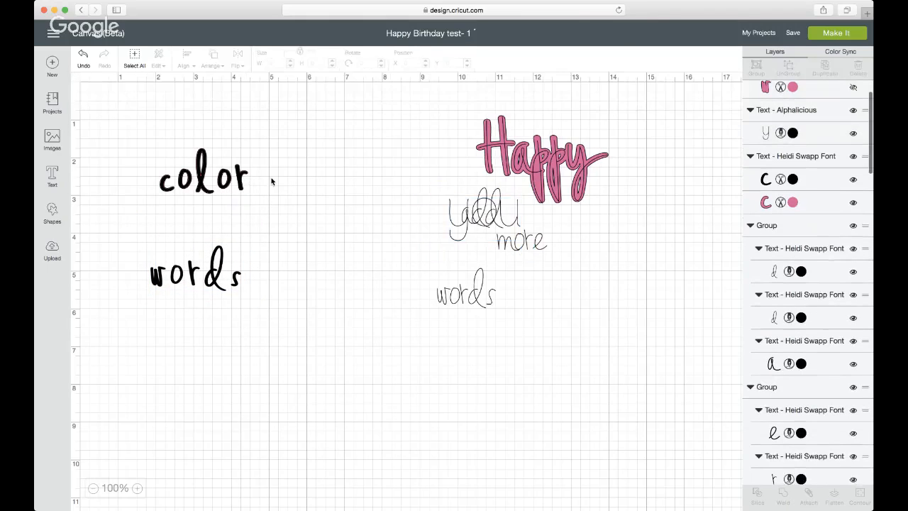
{"action": "left_click", "coordinate": [241, 179]}
{"action": "left_click_drag", "start_coordinate": [203, 178], "coordinate": [456, 197]}
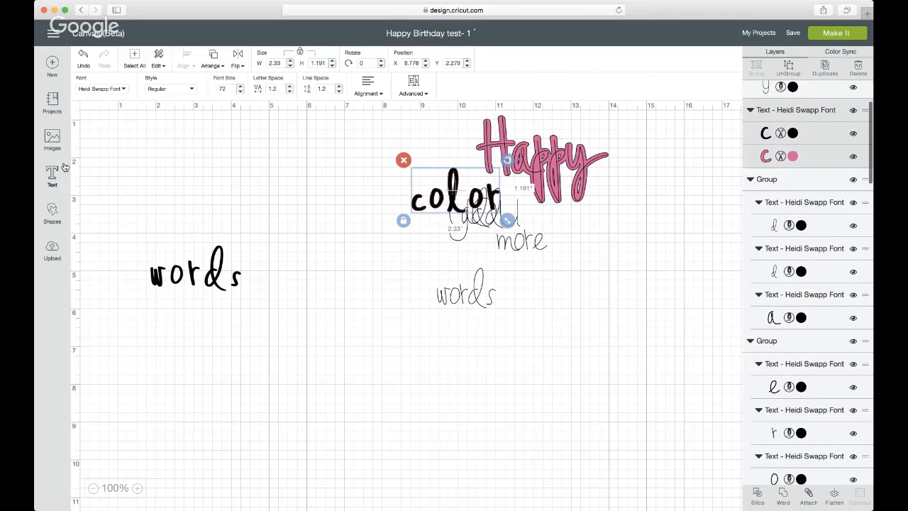
Insert a circle, place it at X 2.069, Y 1.264, and recolor it Candy Crystal
{"action": "left_click", "coordinate": [52, 178]}
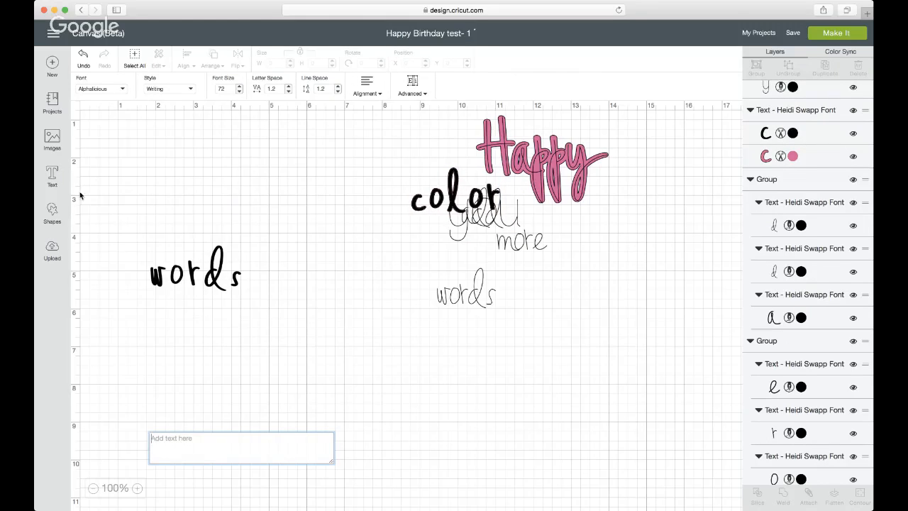
{"action": "left_click", "coordinate": [52, 213]}
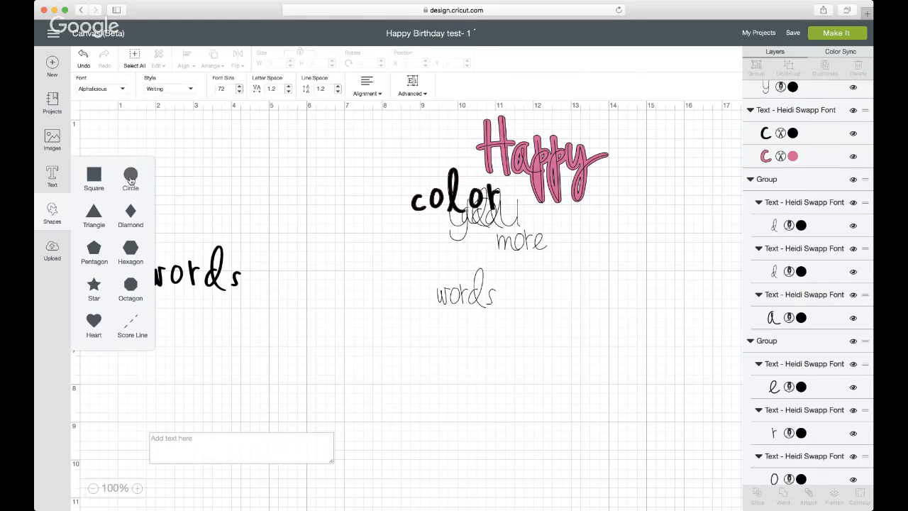
{"action": "left_click", "coordinate": [131, 178]}
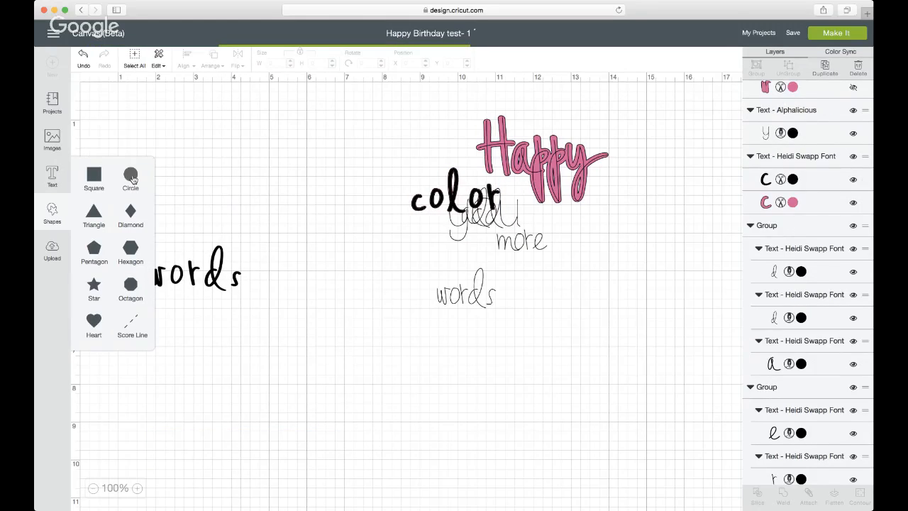
{"action": "left_click_drag", "start_coordinate": [213, 222], "coordinate": [234, 213]}
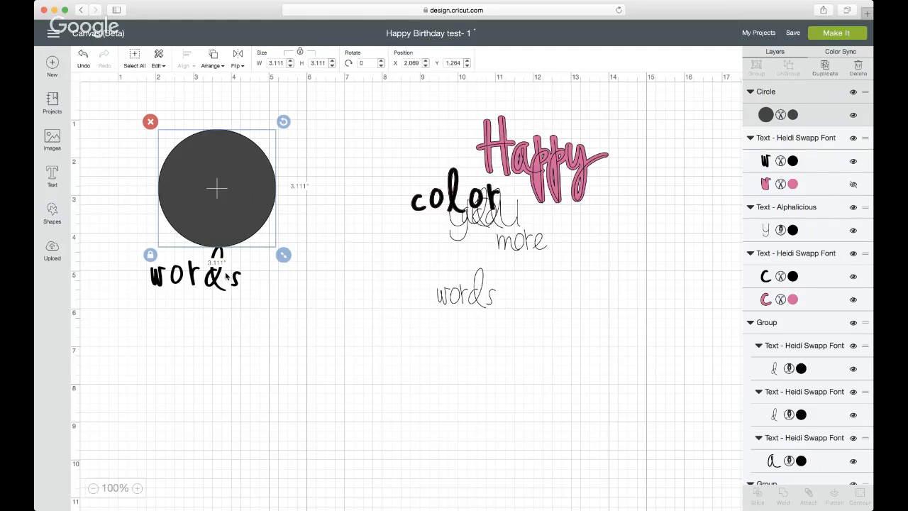
{"action": "left_click", "coordinate": [793, 115]}
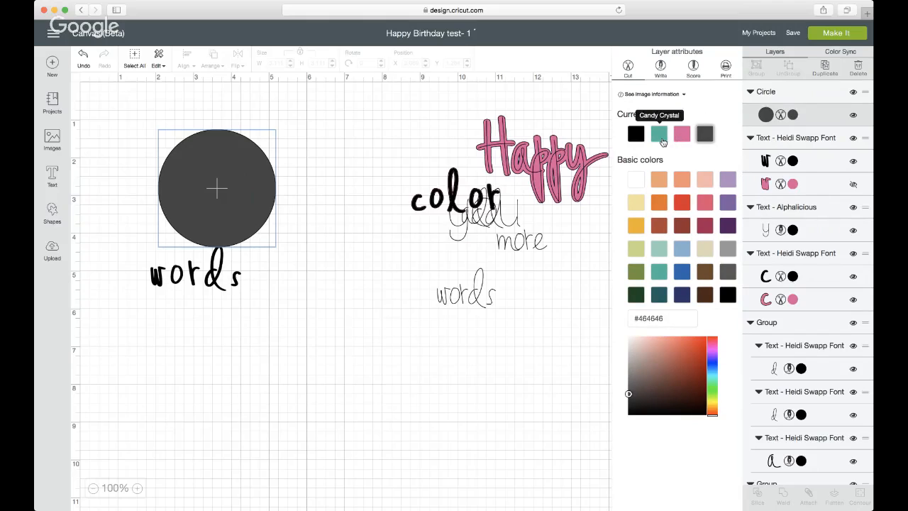
{"action": "left_click", "coordinate": [660, 133]}
Place the bold "words" over the circle at X 2.411, Y 1.995, and bring the word to the front
{"action": "left_click", "coordinate": [217, 264]}
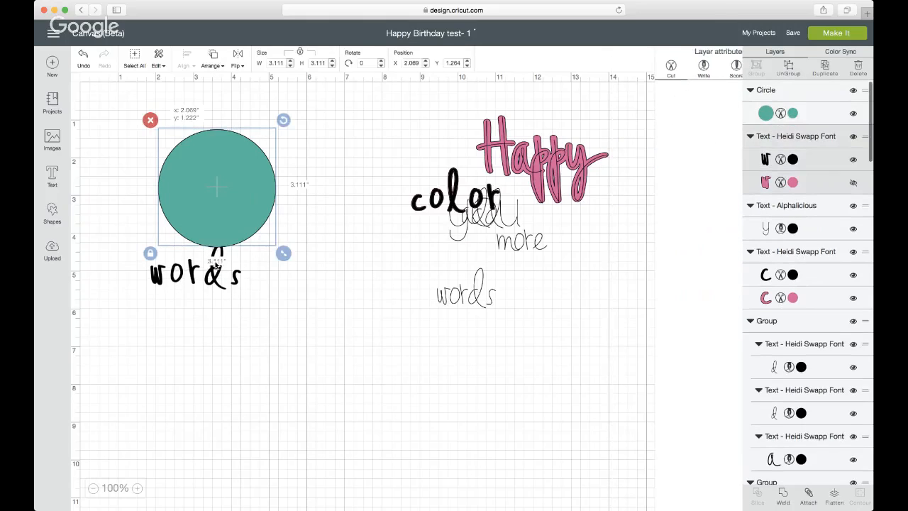
{"action": "left_click_drag", "start_coordinate": [217, 264], "coordinate": [238, 185]}
{"action": "left_click", "coordinate": [210, 65]}
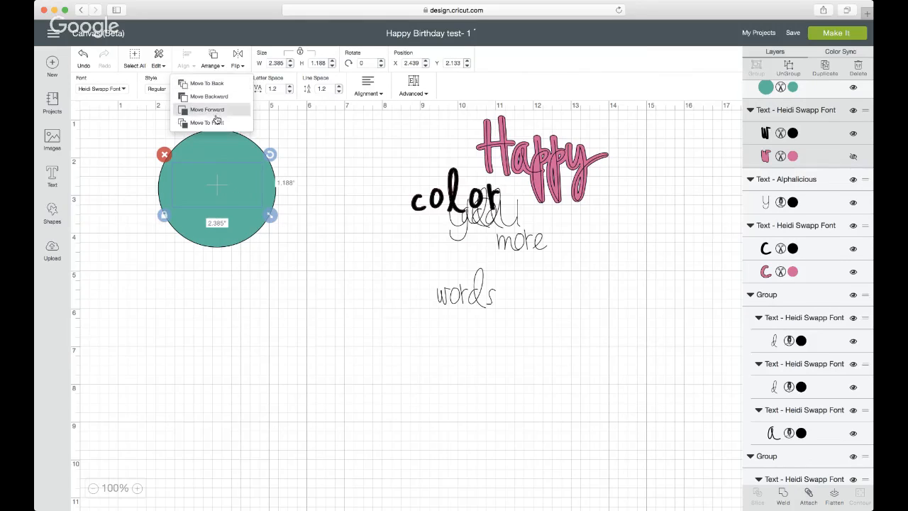
{"action": "left_click", "coordinate": [217, 123]}
{"action": "left_click_drag", "start_coordinate": [235, 196], "coordinate": [234, 191]}
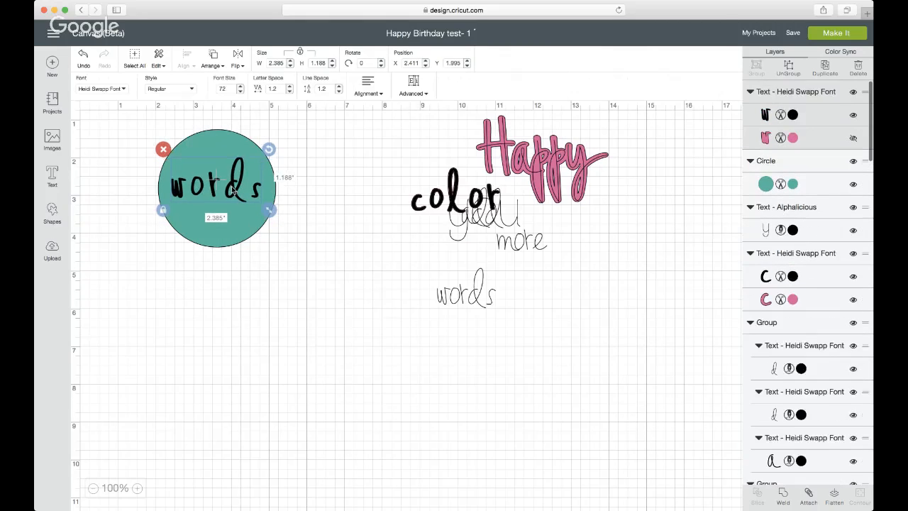
Attach the bold "words" to the teal circle and move the attached design to X 1.861, Y 1.389
{"action": "left_click", "coordinate": [217, 150], "text": "shift"}
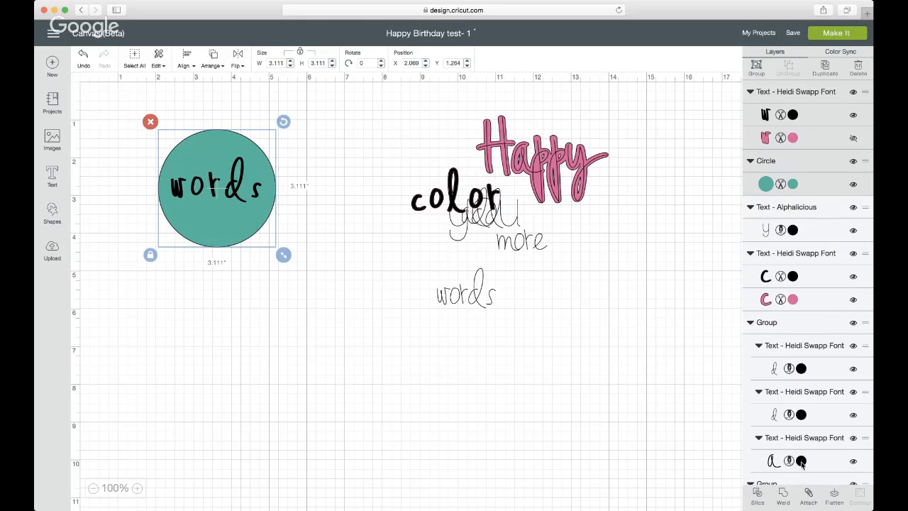
{"action": "left_click", "coordinate": [809, 497]}
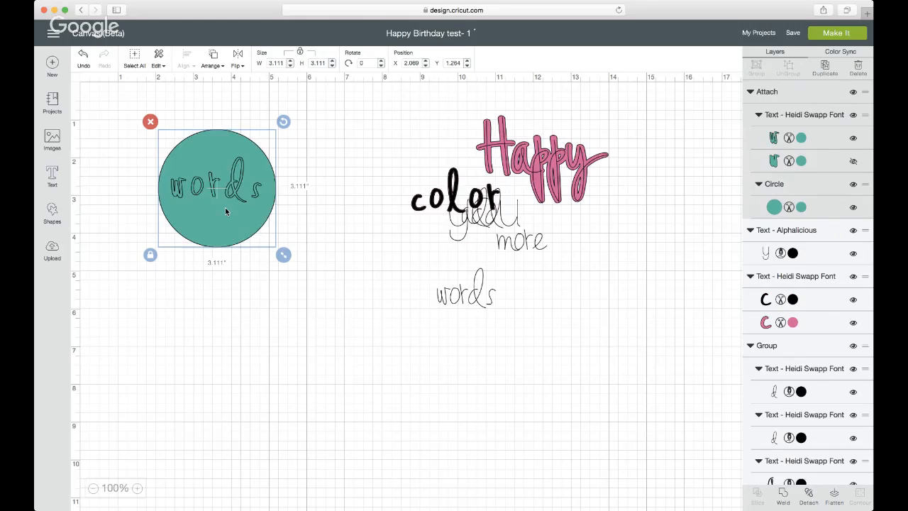
{"action": "left_click_drag", "start_coordinate": [233, 190], "coordinate": [225, 195]}
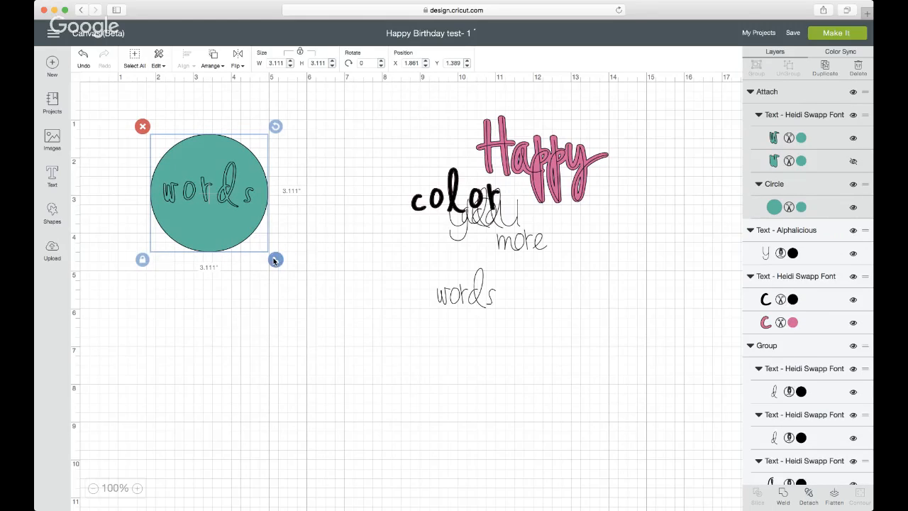
Enlarge the attached circle and word to about 11.7 inches across and shift the design up the canvas
{"action": "left_click_drag", "start_coordinate": [275, 259], "coordinate": [165, 267]}
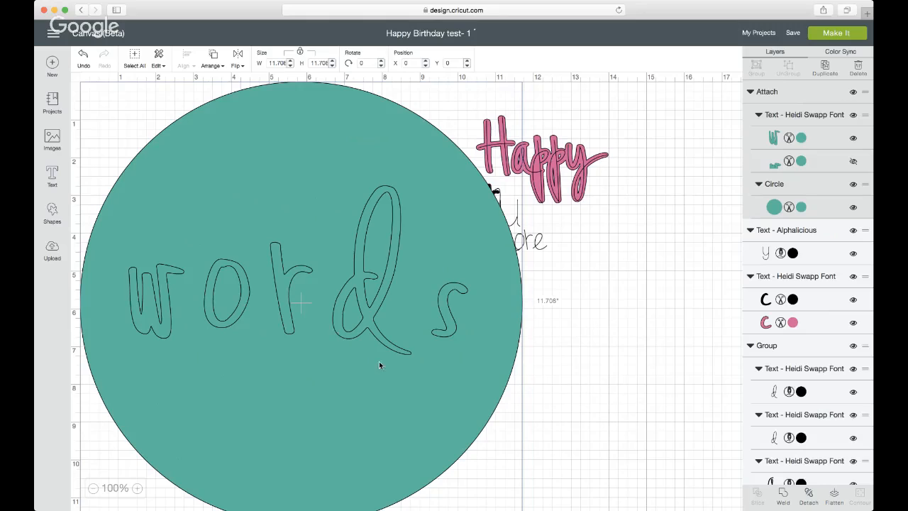
{"action": "mouse_move", "coordinate": [391, 383]}
{"action": "left_mouse_down"}
{"action": "mouse_move", "coordinate": [377, 340]}
{"action": "mouse_move", "coordinate": [390, 380]}
{"action": "left_mouse_up"}
{"action": "left_click_drag", "start_coordinate": [515, 443], "coordinate": [512, 419]}
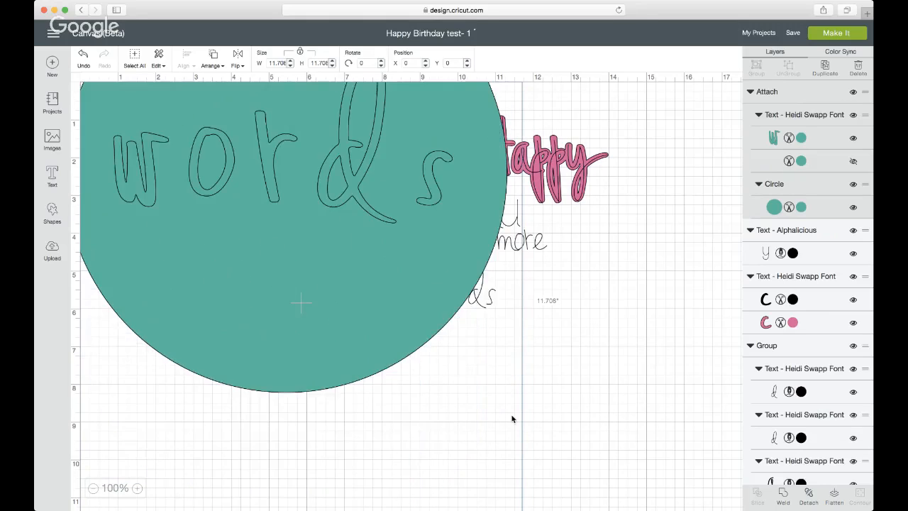
Shrink the attached circle design to 4.764 inches across and set its word to Write with the Red pen
{"action": "scroll", "coordinate": [512, 419], "scroll_direction": "down", "scroll_amount": 3}
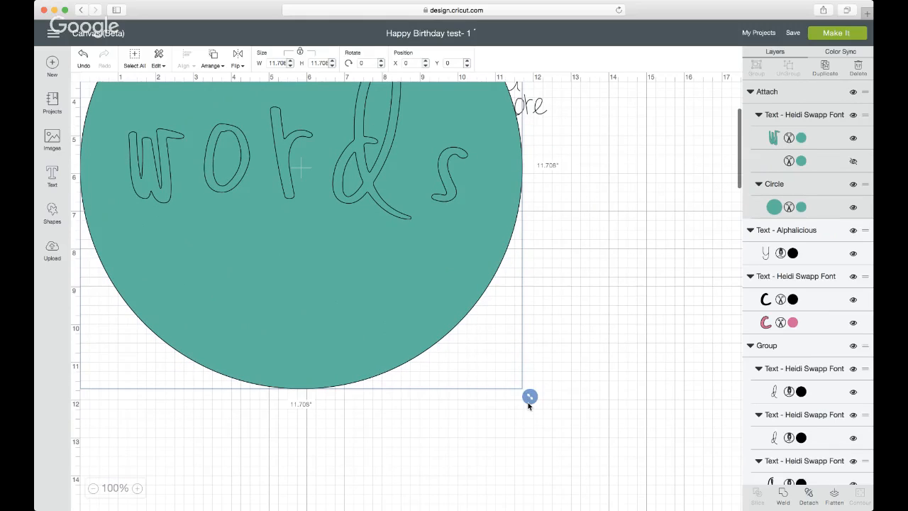
{"action": "left_click_drag", "start_coordinate": [528, 406], "coordinate": [268, 271]}
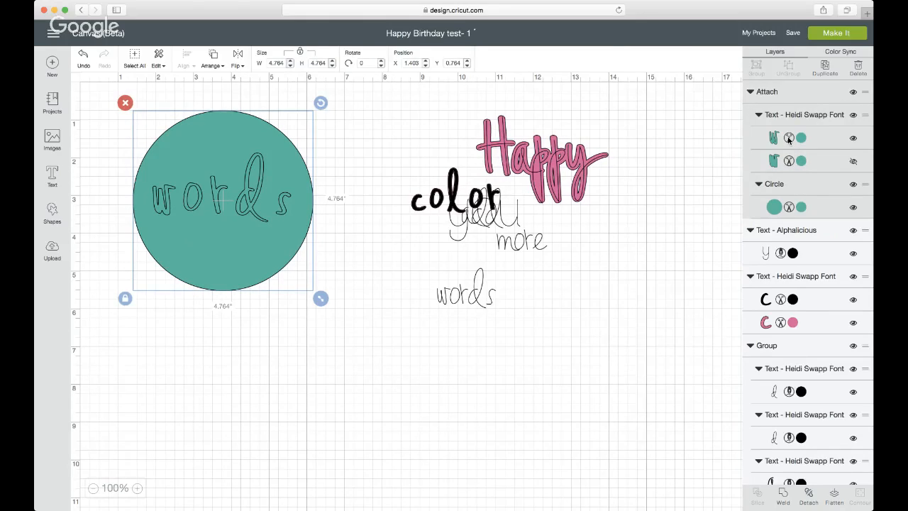
{"action": "left_click", "coordinate": [790, 140]}
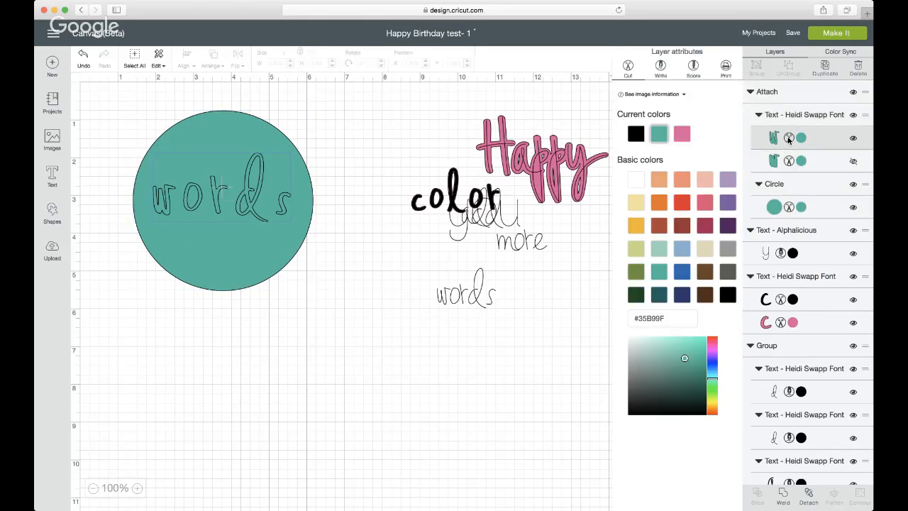
{"action": "left_click", "coordinate": [661, 67]}
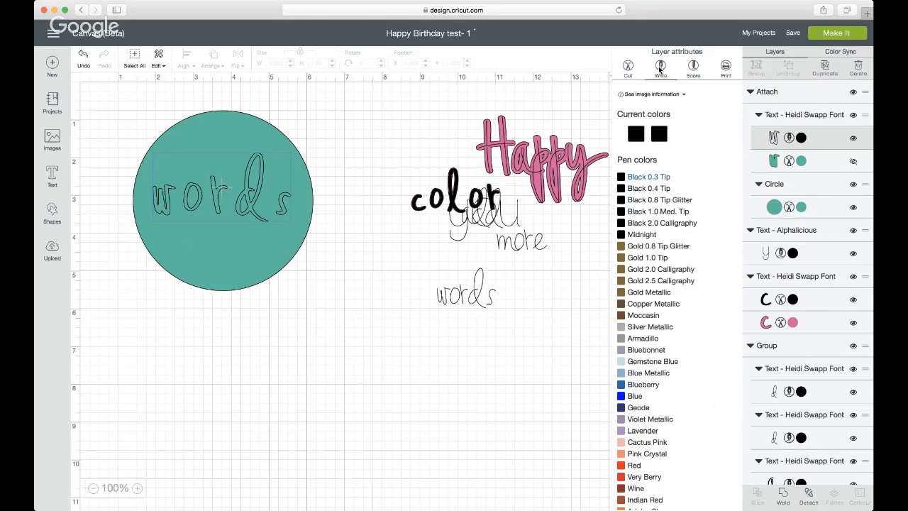
{"action": "scroll", "coordinate": [648, 369], "scroll_direction": "down", "scroll_amount": 5}
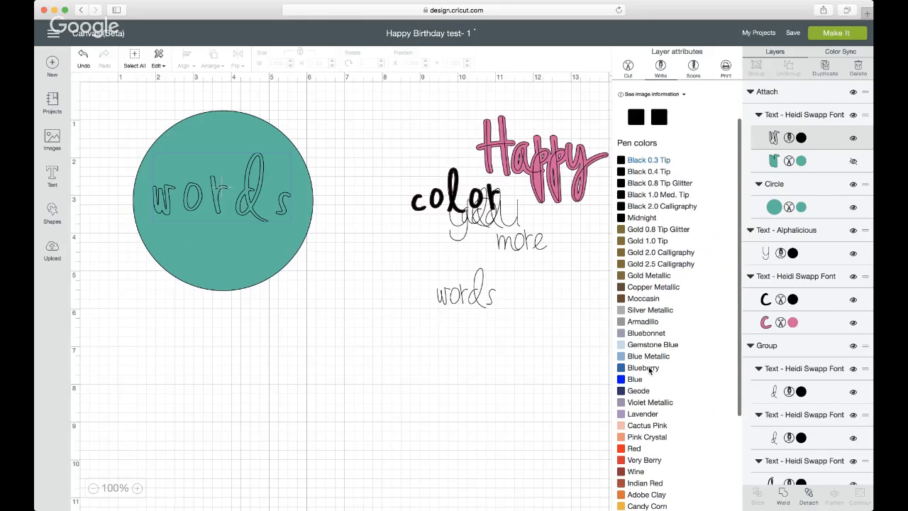
{"action": "left_click", "coordinate": [632, 323]}
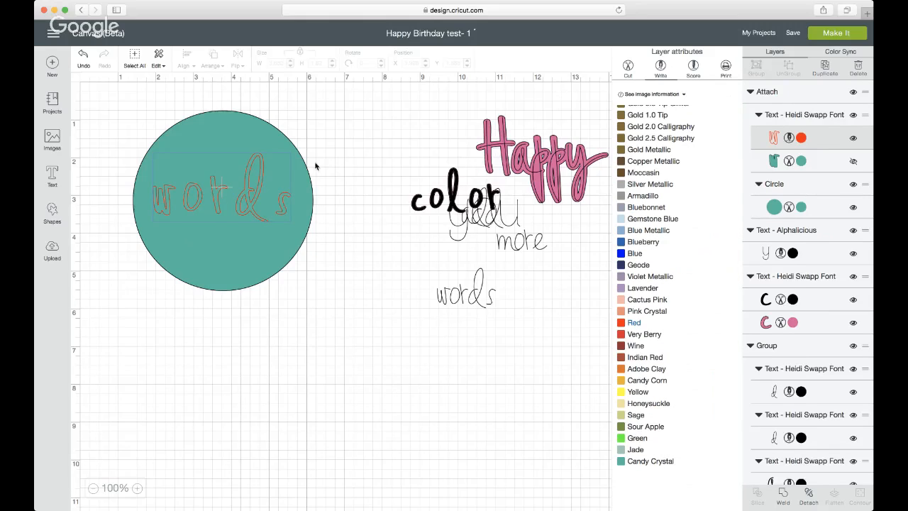
{"action": "left_click", "coordinate": [255, 196]}
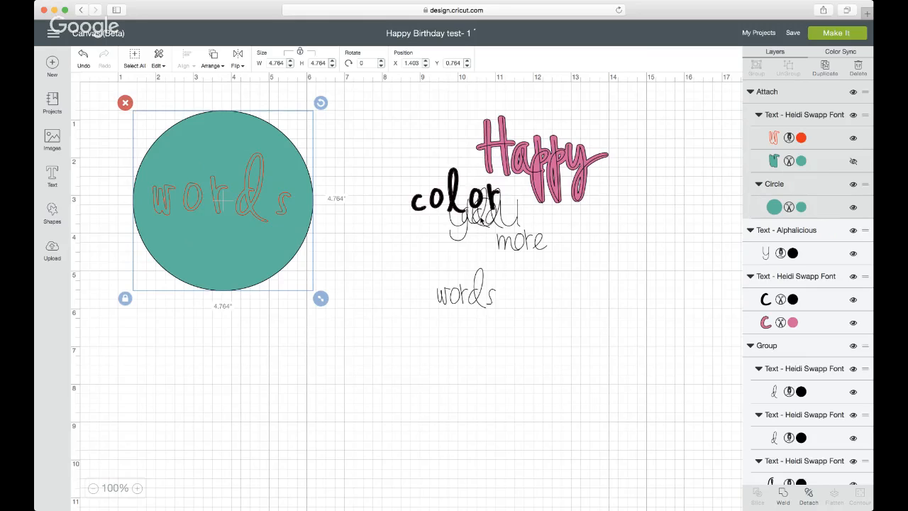
Move the word "you" to X 8.628, Y 4.02, and shift the attached circle design to X 1.444, Y 0.917
{"action": "left_click_drag", "start_coordinate": [470, 228], "coordinate": [421, 270]}
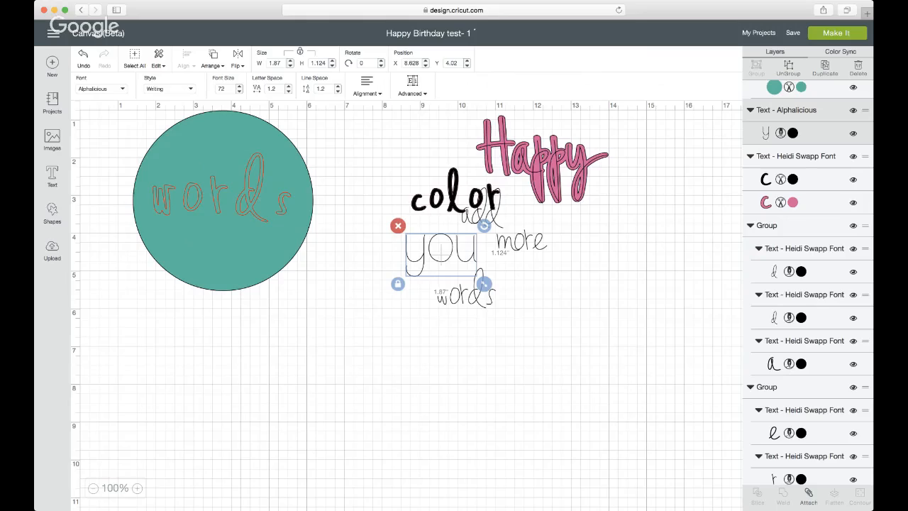
{"action": "left_click", "coordinate": [241, 198]}
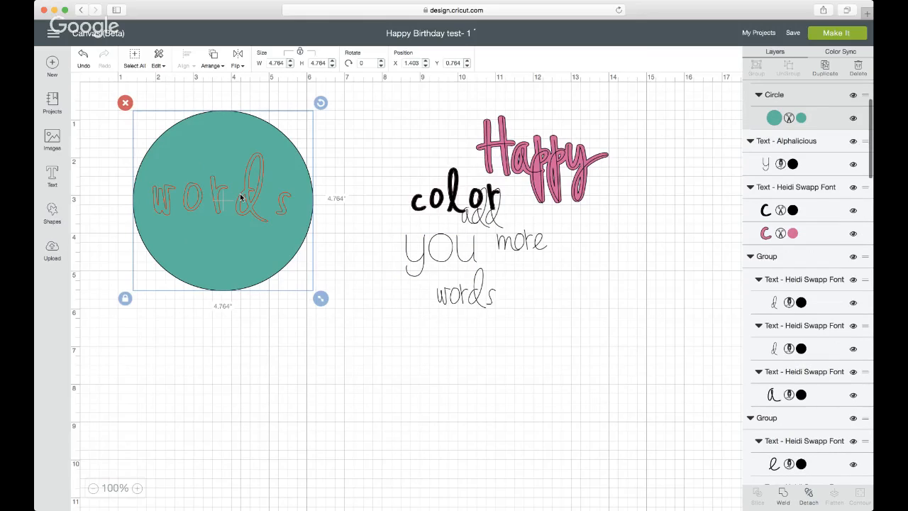
{"action": "left_click_drag", "start_coordinate": [248, 189], "coordinate": [250, 193]}
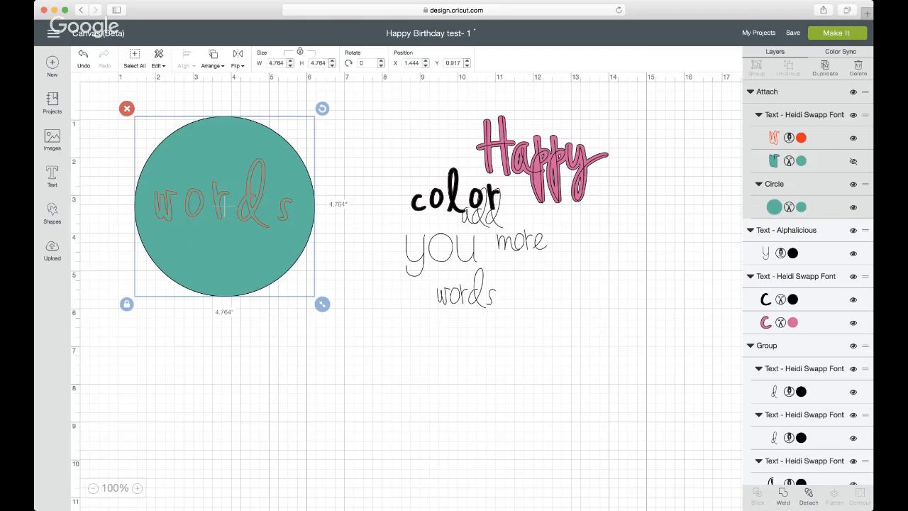
Open the font list for the thin "words" text and browse the available fonts for a stencil style
{"action": "left_click", "coordinate": [472, 306]}
{"action": "double_click", "coordinate": [472, 307]}
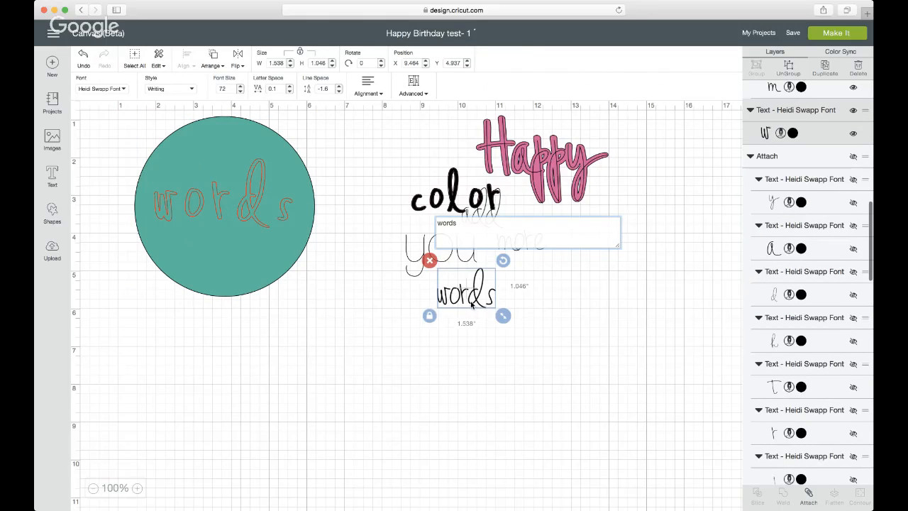
{"action": "left_click", "coordinate": [122, 89]}
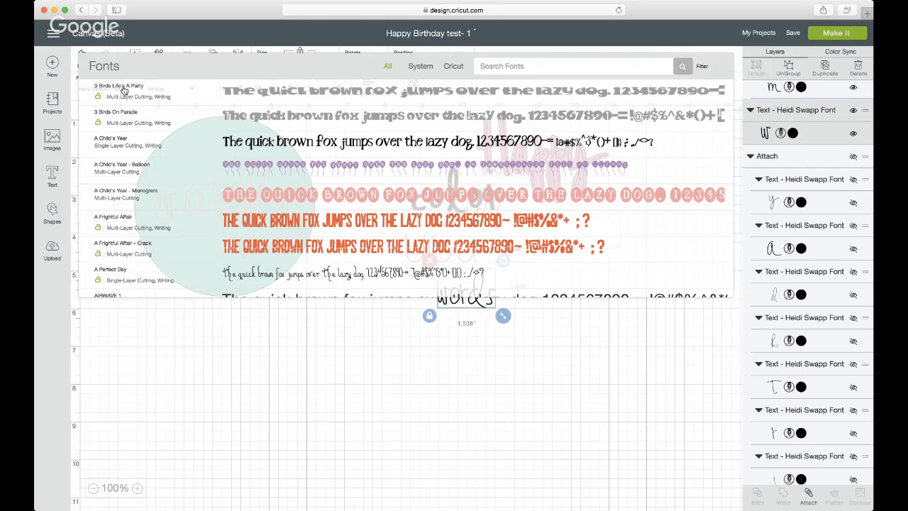
{"action": "scroll", "coordinate": [142, 177], "scroll_direction": "down", "scroll_amount": 2}
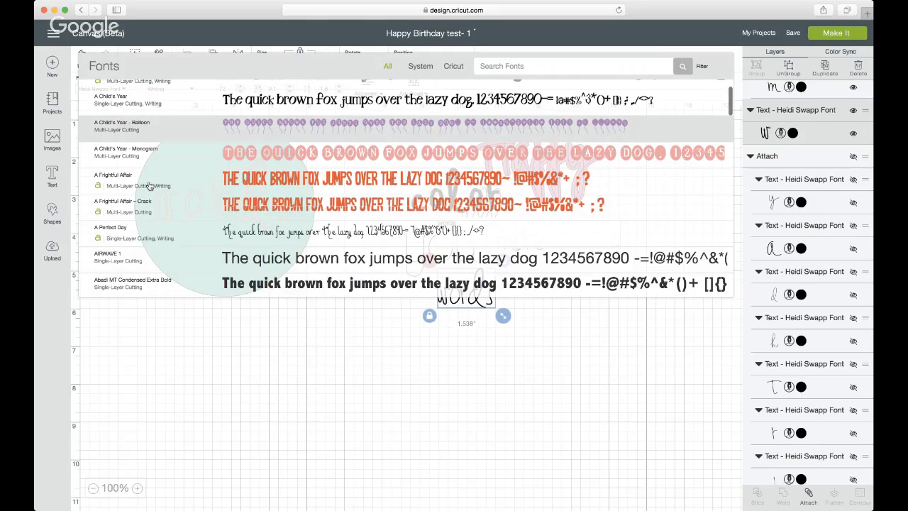
{"action": "scroll", "coordinate": [149, 186], "scroll_direction": "down", "scroll_amount": 5}
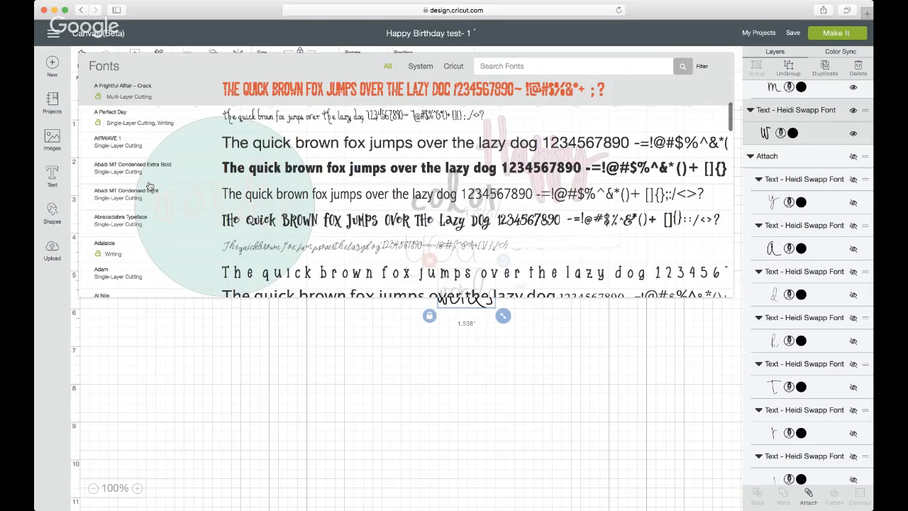
{"action": "scroll", "coordinate": [150, 186], "scroll_direction": "down", "scroll_amount": 4}
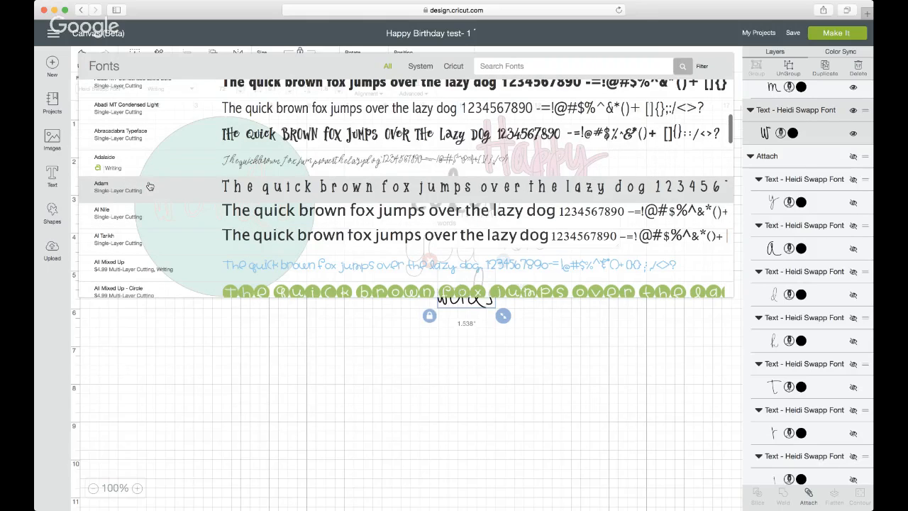
{"action": "scroll", "coordinate": [150, 186], "scroll_direction": "down", "scroll_amount": 10}
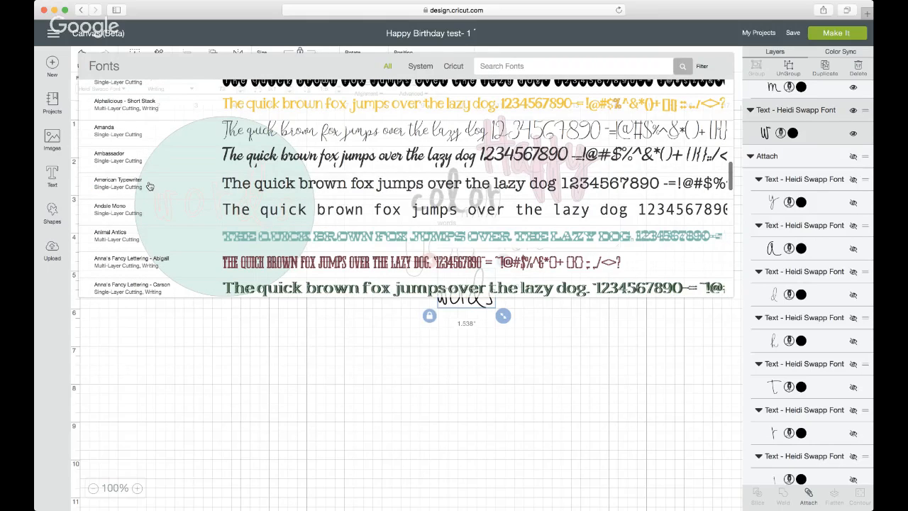
{"action": "scroll", "coordinate": [150, 186], "scroll_direction": "down", "scroll_amount": 8}
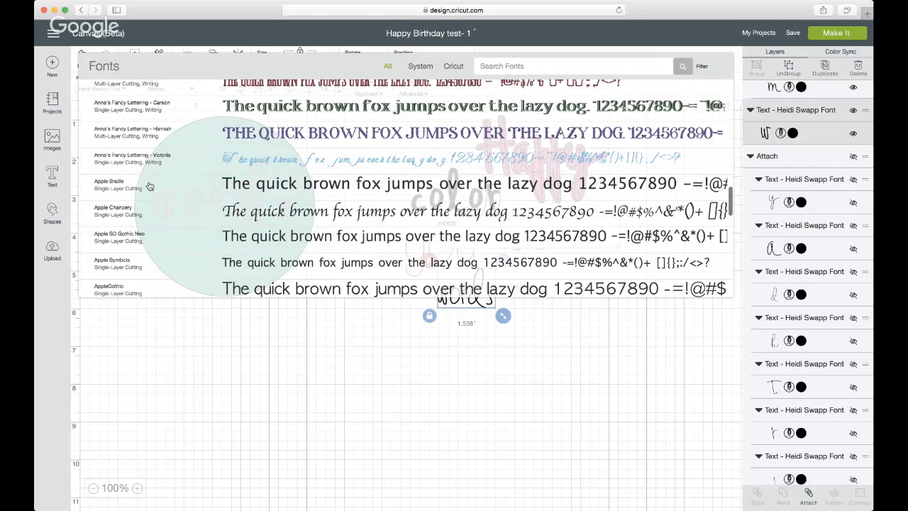
{"action": "scroll", "coordinate": [150, 186], "scroll_direction": "down", "scroll_amount": 10}
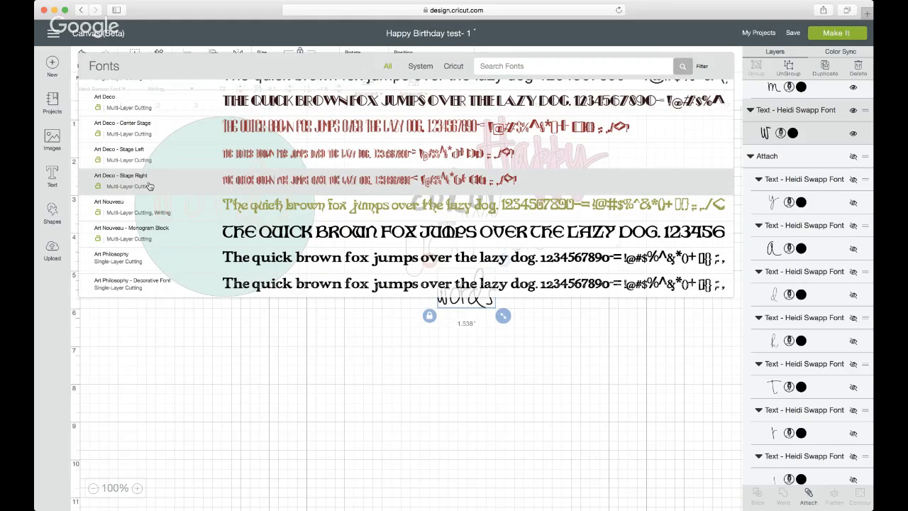
{"action": "scroll", "coordinate": [149, 186], "scroll_direction": "up", "scroll_amount": 5}
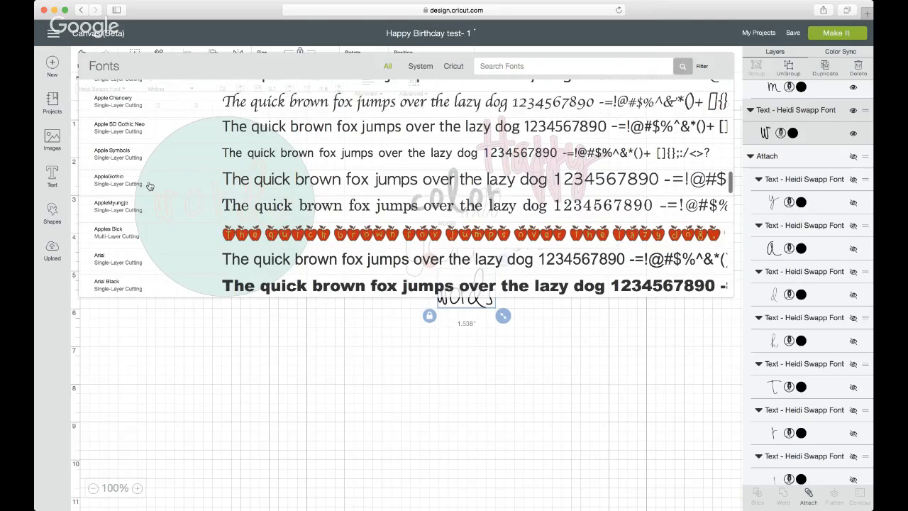
{"action": "scroll", "coordinate": [150, 185], "scroll_direction": "up", "scroll_amount": 10}
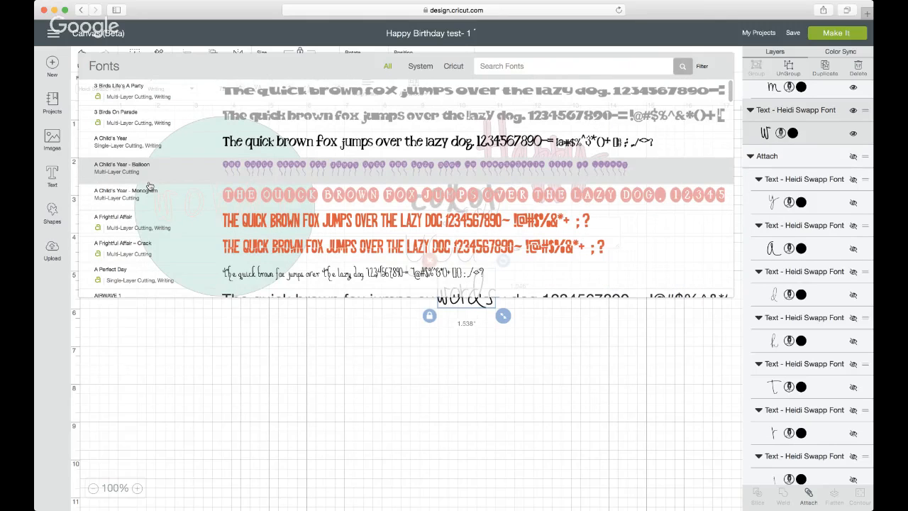
{"action": "scroll", "coordinate": [150, 185], "scroll_direction": "down", "scroll_amount": 3}
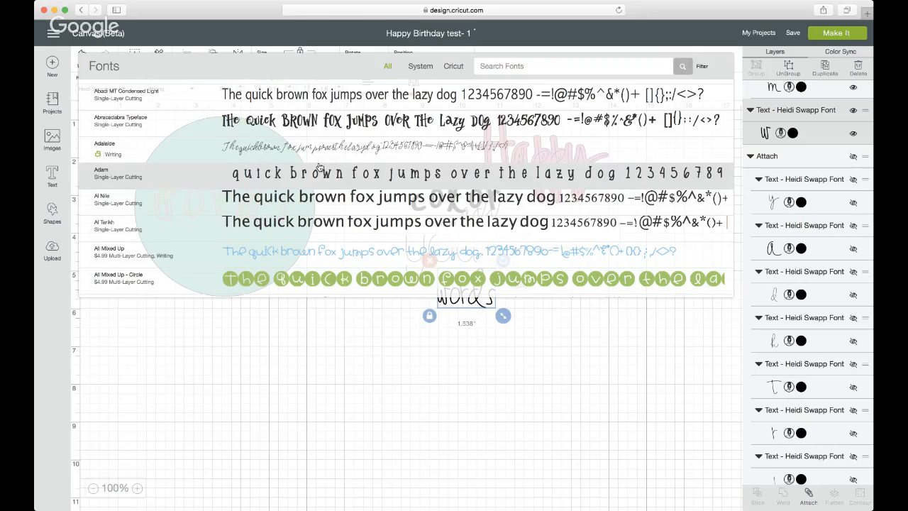
Search the fonts for "stencil" and close the font list without applying one
{"action": "left_click", "coordinate": [496, 64]}
{"action": "type", "text": "st"}
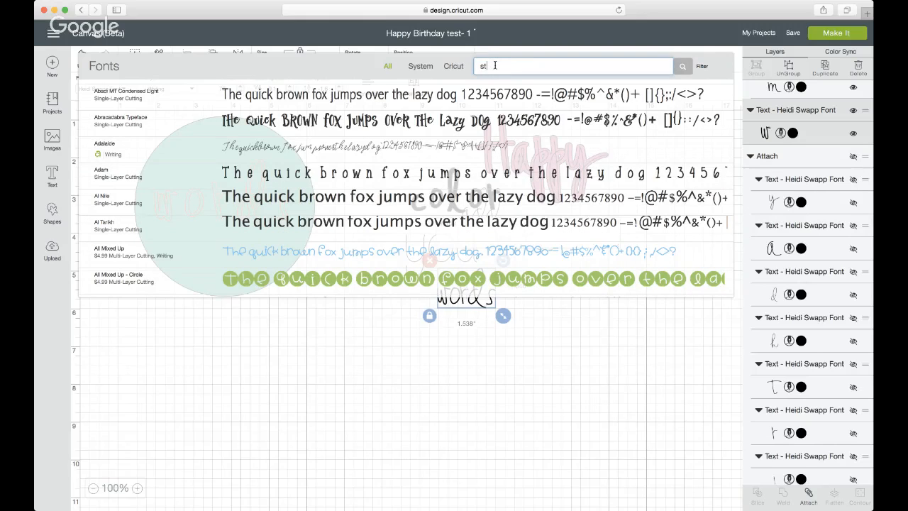
{"action": "type", "text": "en"}
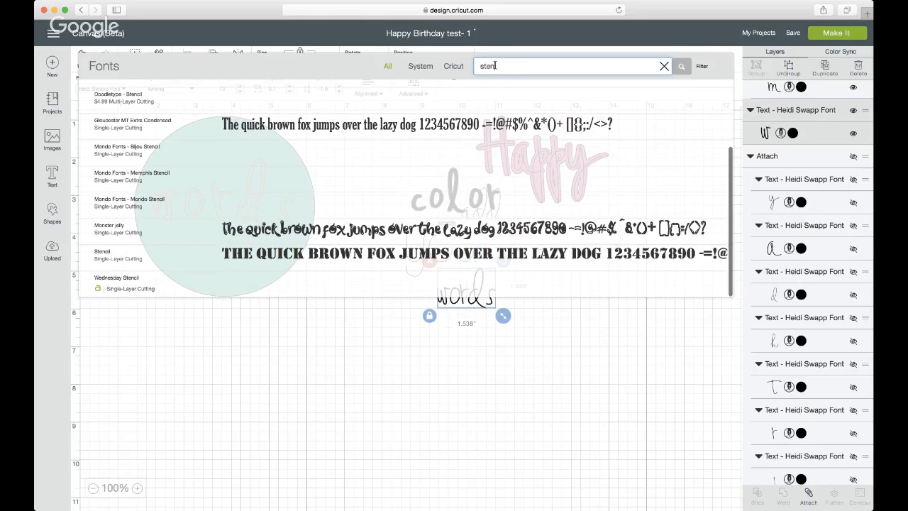
{"action": "type", "text": "cil"}
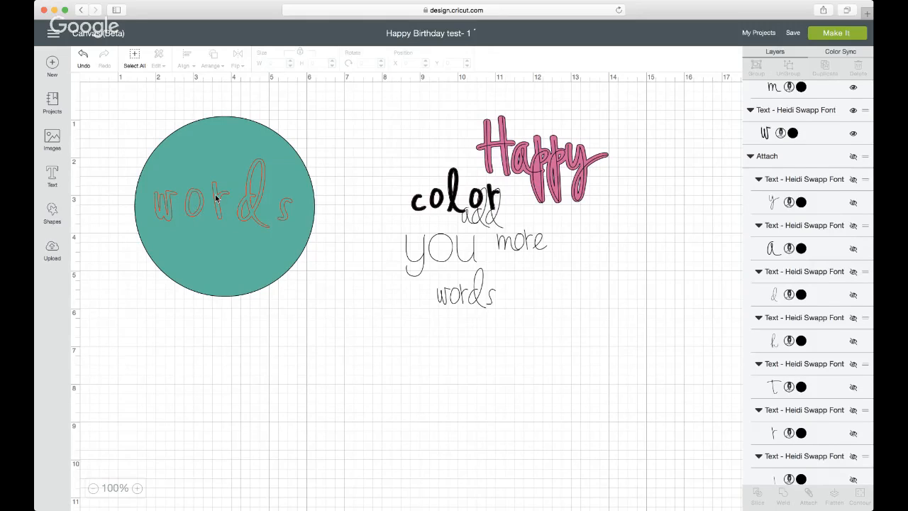
Shift the circle design to X 1.694, Y 0.889, and insert a triangle placed just below the circle, clear of the word
{"action": "left_click_drag", "start_coordinate": [217, 198], "coordinate": [226, 197]}
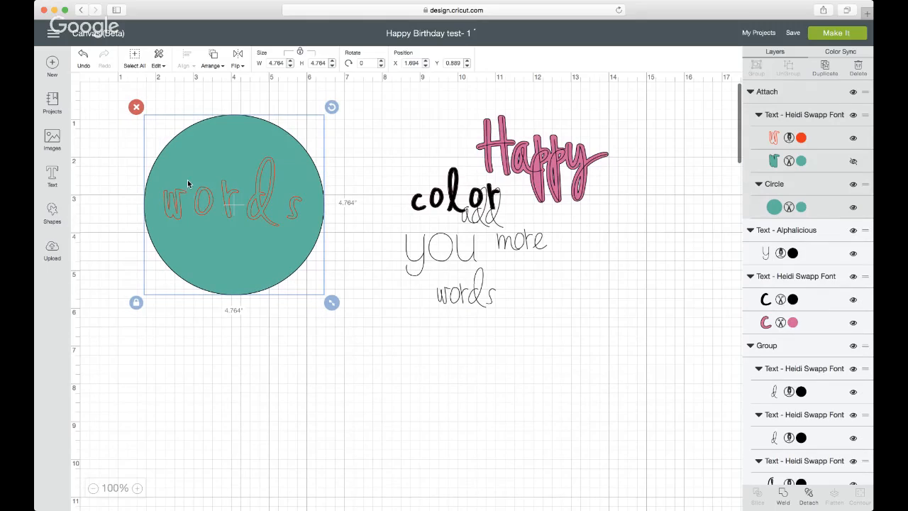
{"action": "left_click", "coordinate": [48, 224]}
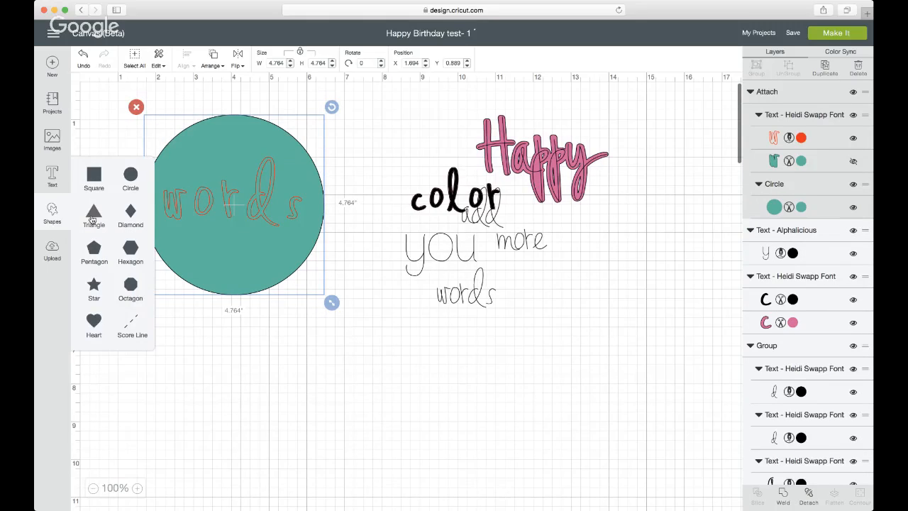
{"action": "left_click", "coordinate": [93, 214]}
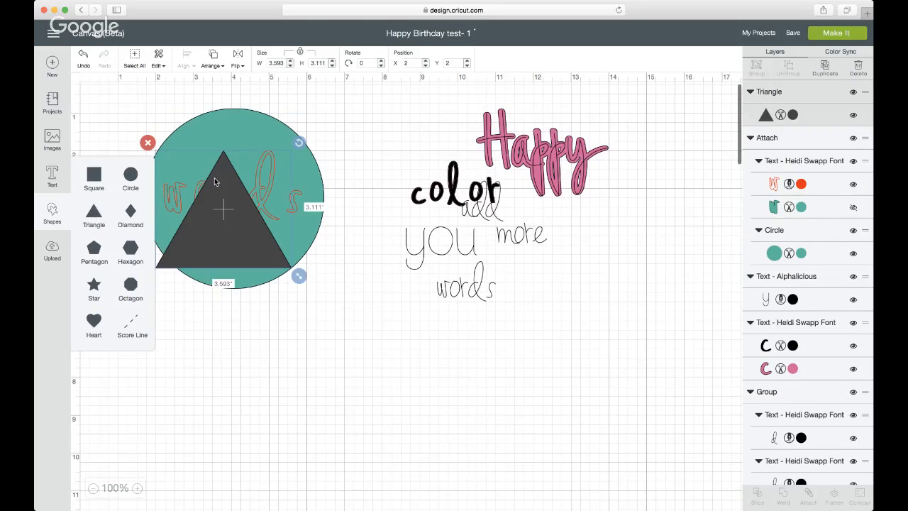
{"action": "left_click_drag", "start_coordinate": [117, 95], "coordinate": [336, 336]}
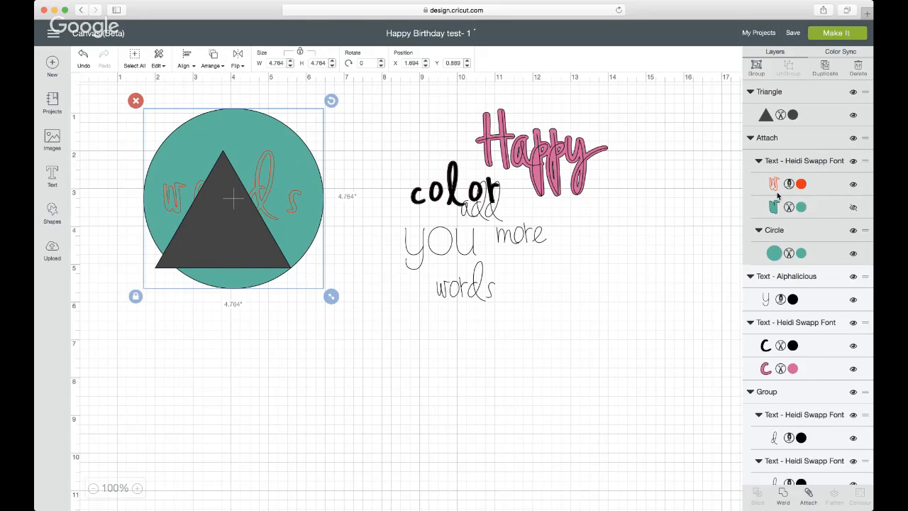
{"action": "left_click", "coordinate": [272, 237]}
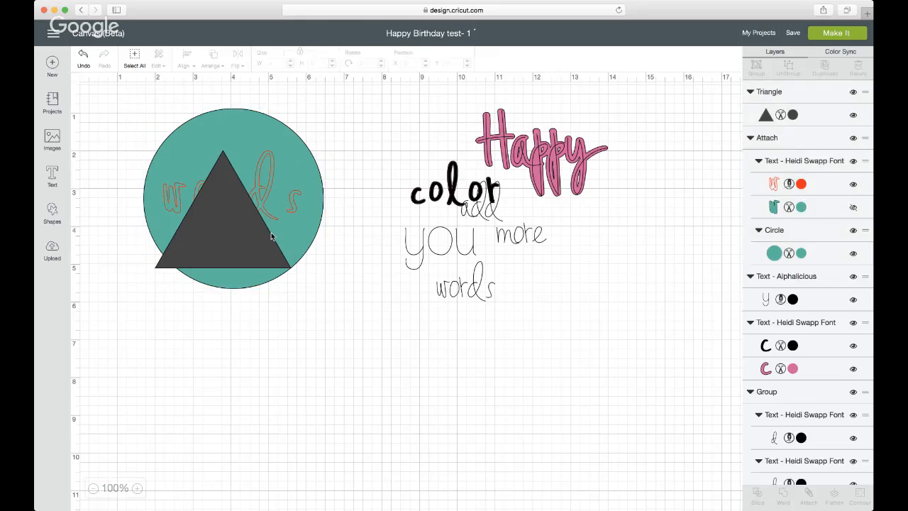
{"action": "left_click_drag", "start_coordinate": [272, 237], "coordinate": [320, 345]}
Nudge the attached circle design to X 1.681, Y 0.833, and detach its word from the circle
{"action": "left_click", "coordinate": [236, 187]}
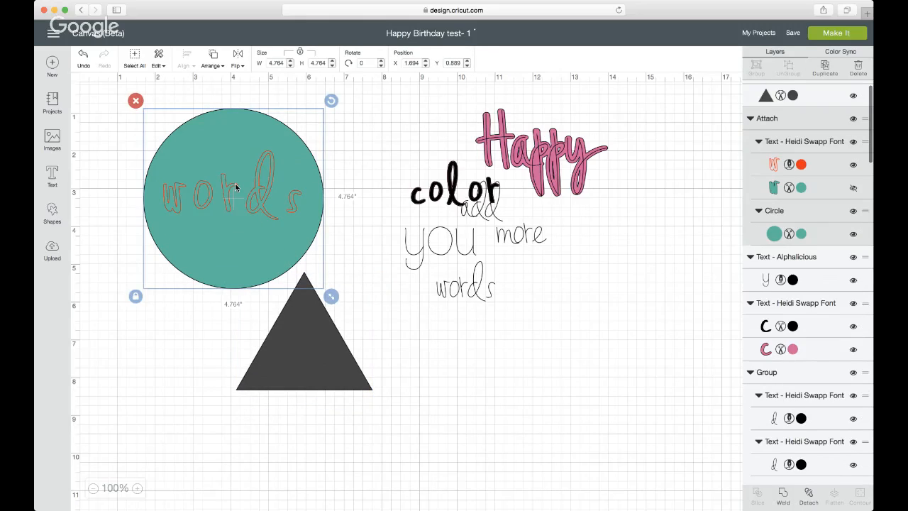
{"action": "left_click_drag", "start_coordinate": [236, 186], "coordinate": [235, 184]}
{"action": "scroll", "coordinate": [829, 179], "scroll_direction": "down", "scroll_amount": 1}
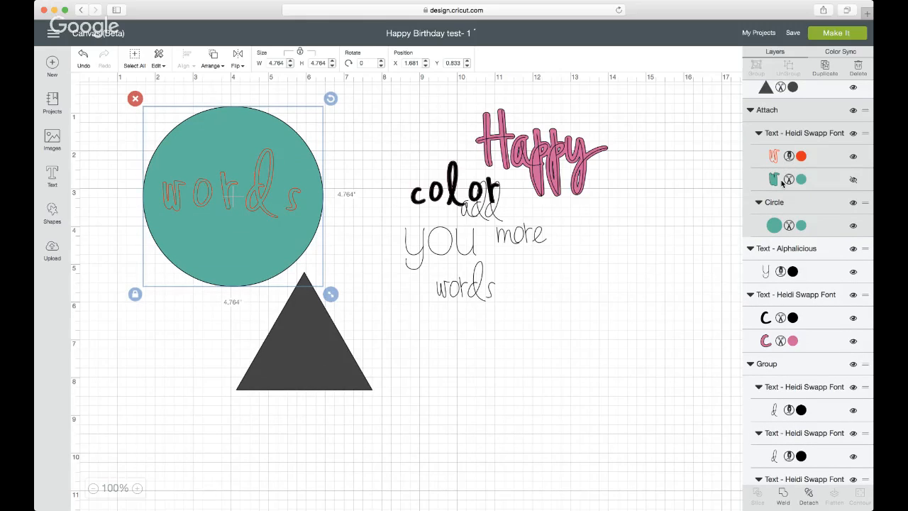
{"action": "left_click", "coordinate": [809, 494]}
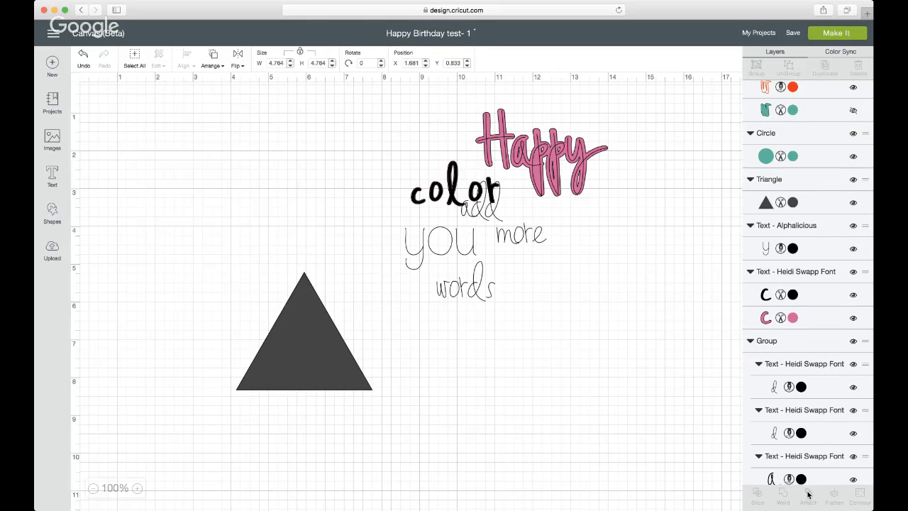
Slice the red "words" text out of the teal circle
{"action": "left_click", "coordinate": [204, 197]}
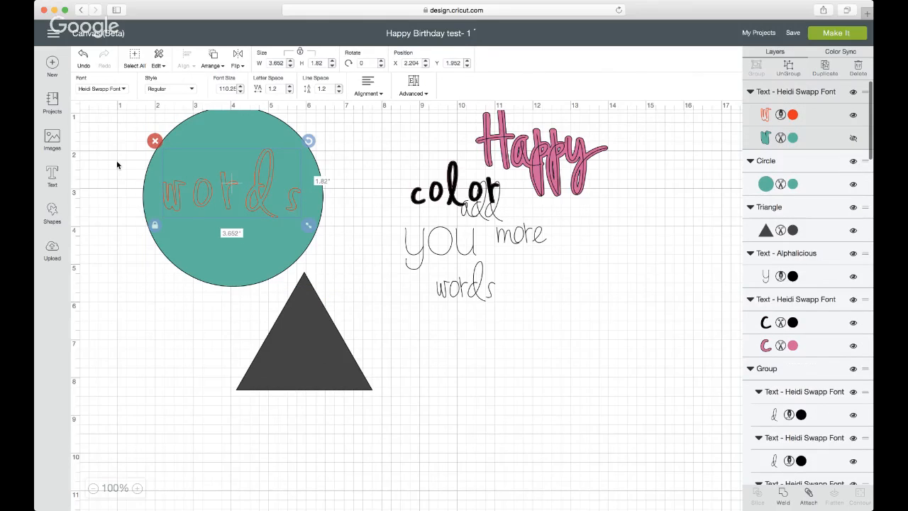
{"action": "left_click", "coordinate": [274, 231]}
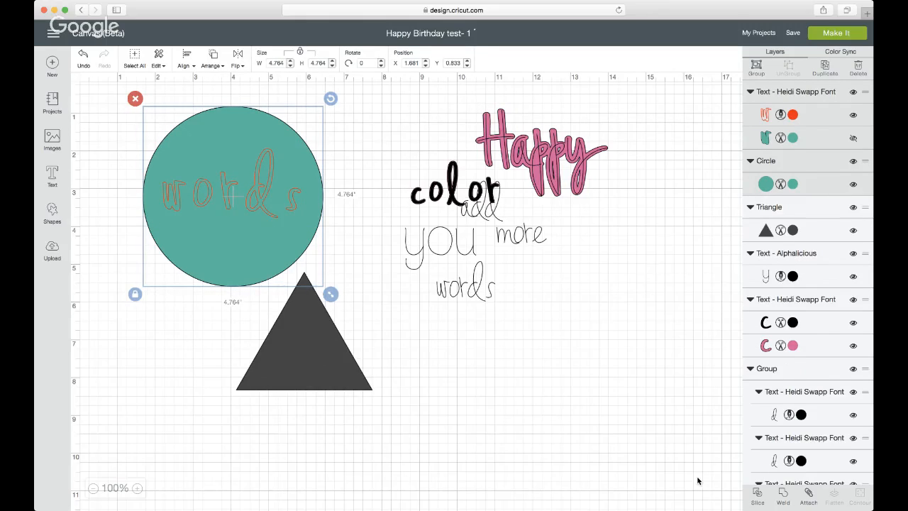
{"action": "left_click", "coordinate": [757, 497]}
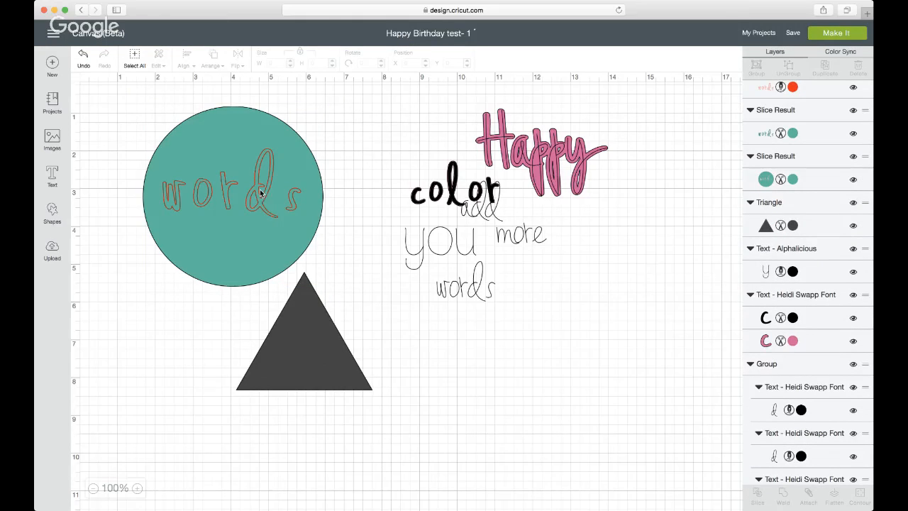
Move the red "words" outline and the sliced teal "words" piece off the circle onto empty canvas
{"action": "scroll", "coordinate": [769, 98], "scroll_direction": "up", "scroll_amount": 1}
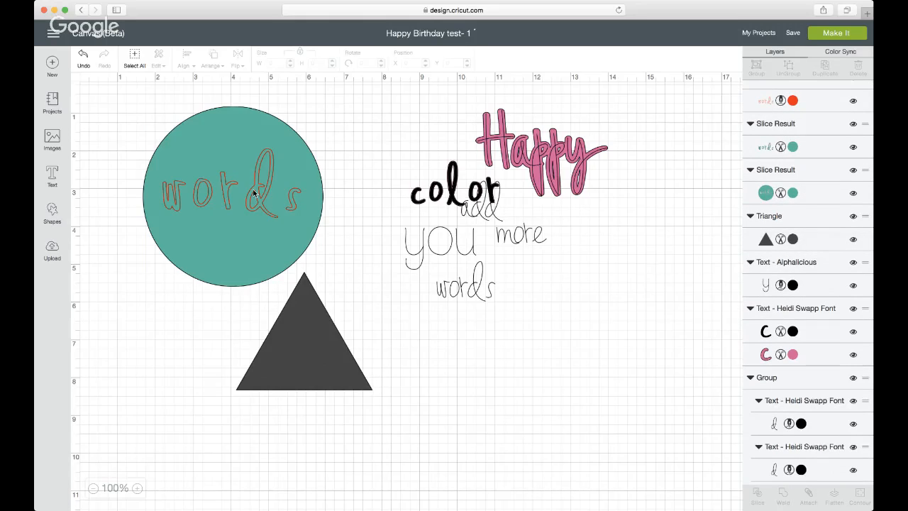
{"action": "left_click_drag", "start_coordinate": [254, 192], "coordinate": [657, 347]}
{"action": "left_click_drag", "start_coordinate": [260, 206], "coordinate": [517, 405]}
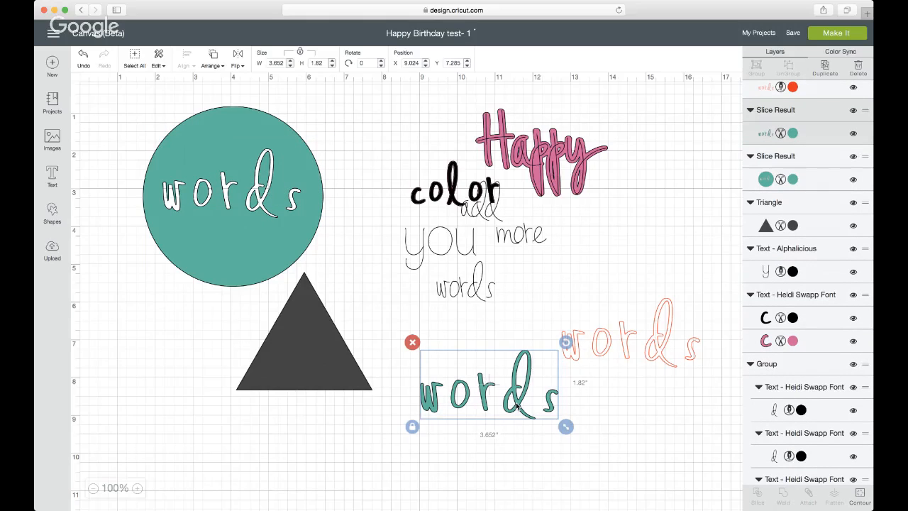
Move the circle to X 1.389, Y 0.653 and tuck the triangle partly beneath its lower edge
{"action": "left_click_drag", "start_coordinate": [269, 235], "coordinate": [258, 228]}
{"action": "left_click_drag", "start_coordinate": [334, 351], "coordinate": [258, 280]}
{"action": "left_click_drag", "start_coordinate": [345, 234], "coordinate": [199, 346]}
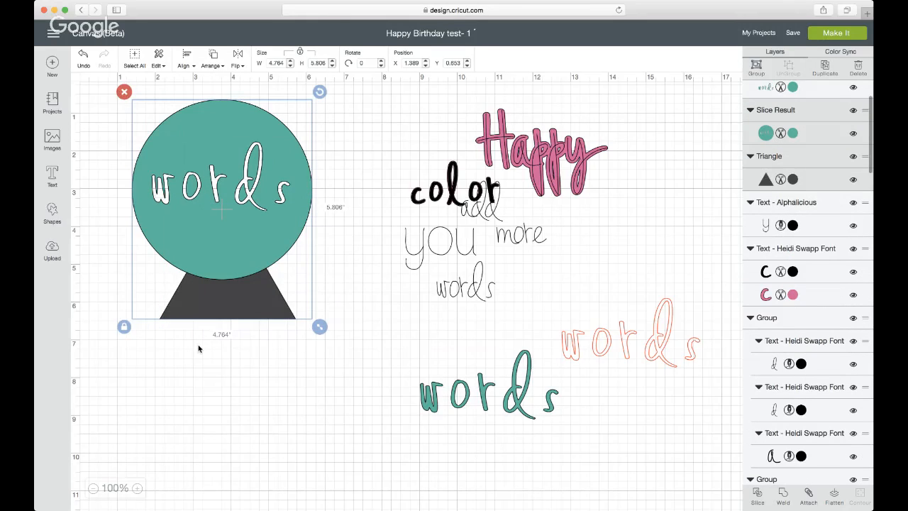
{"action": "left_click", "coordinate": [315, 416]}
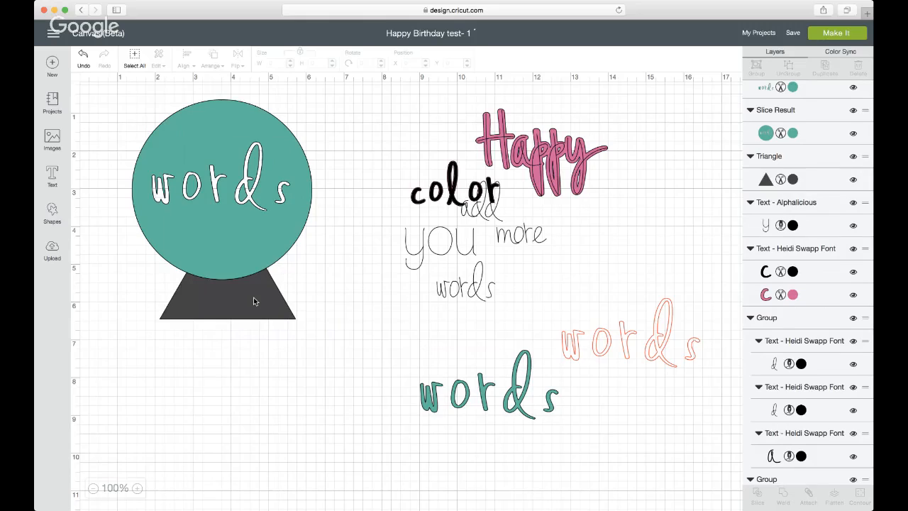
Move the triangle down to X 2.847, Y 5.042 and the word "add" to X 10.366, Y 2.764
{"action": "left_click_drag", "start_coordinate": [254, 297], "coordinate": [278, 365]}
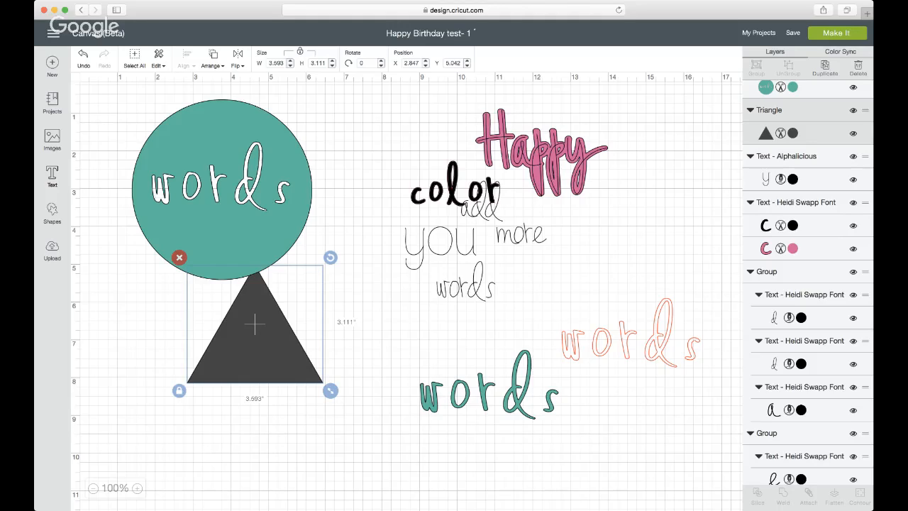
{"action": "left_click", "coordinate": [492, 215]}
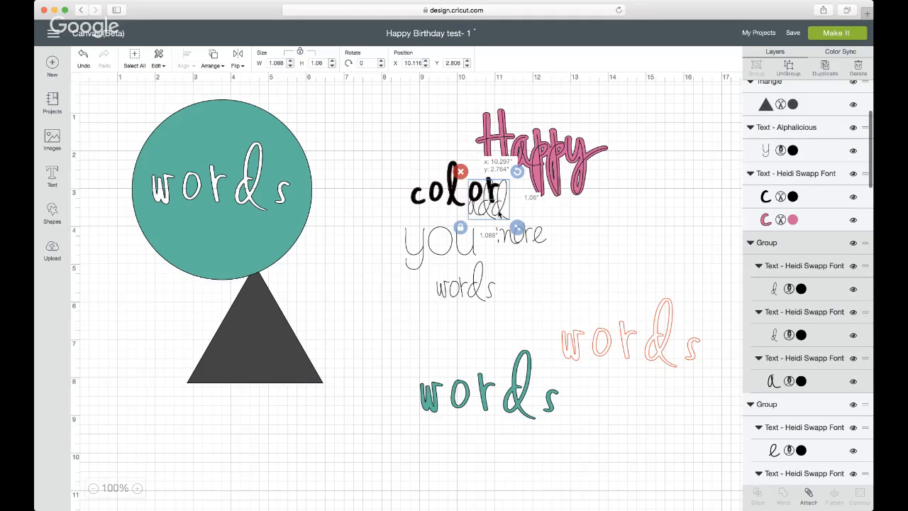
{"action": "left_click_drag", "start_coordinate": [498, 212], "coordinate": [501, 214]}
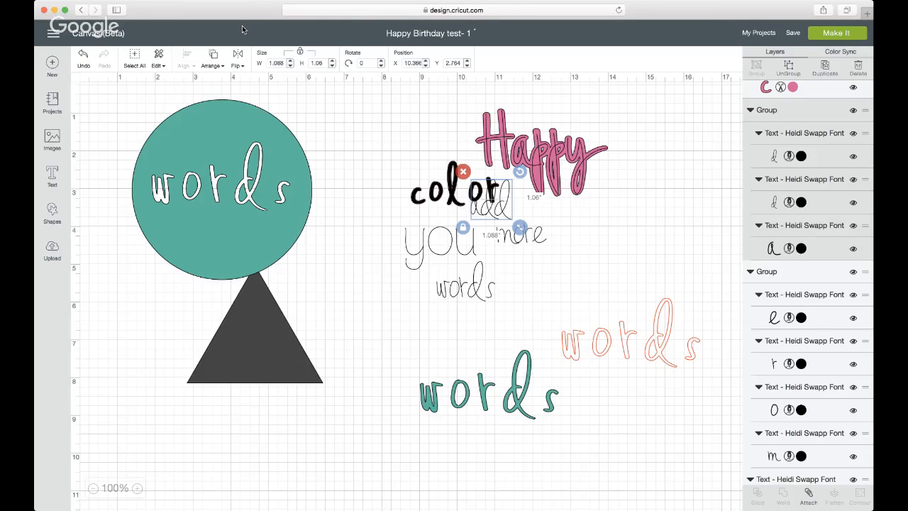
{"action": "left_click", "coordinate": [17, 312]}
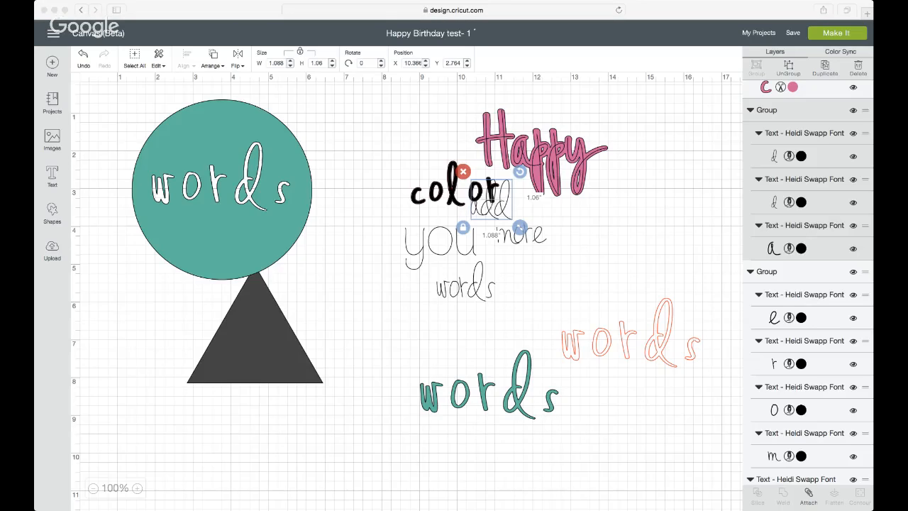
{"action": "key", "text": "super+Tab"}
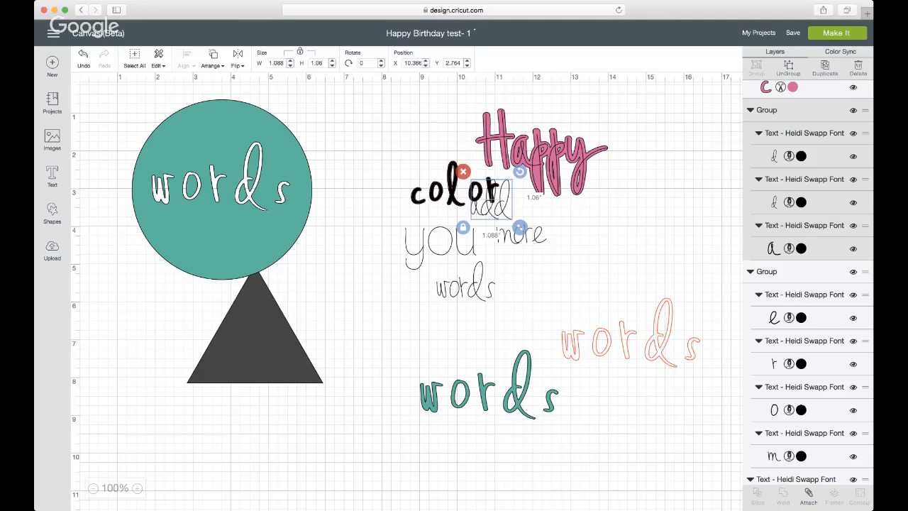
{"action": "key", "text": "super+Tab"}
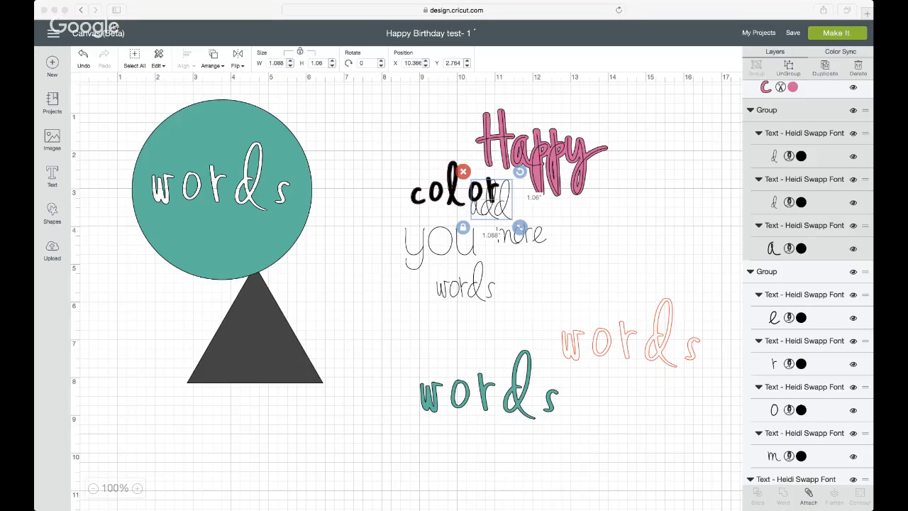
{"action": "left_click", "coordinate": [151, 10]}
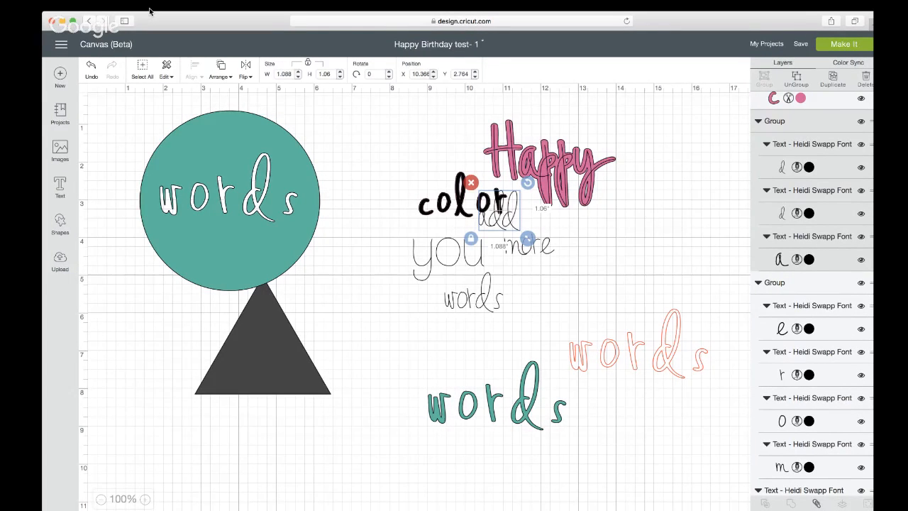
{"action": "key", "text": "super+Tab"}
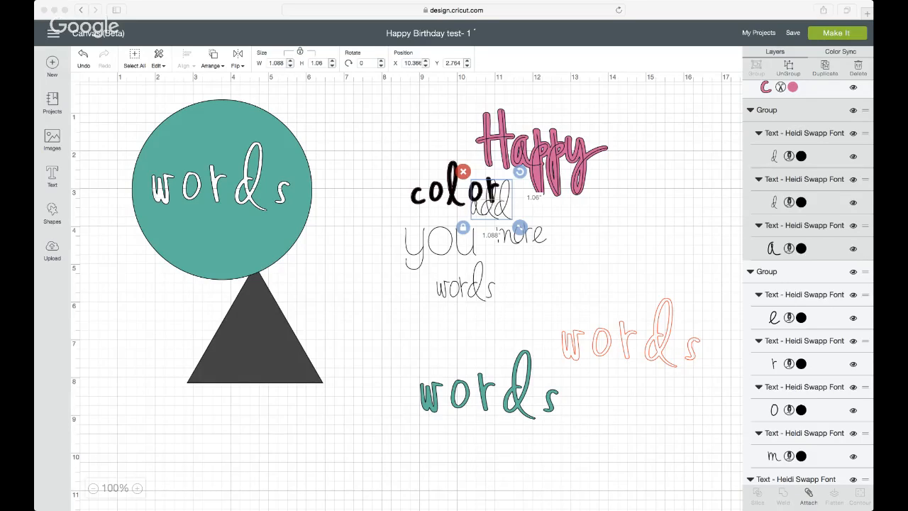
{"action": "left_click", "coordinate": [95, 108]}
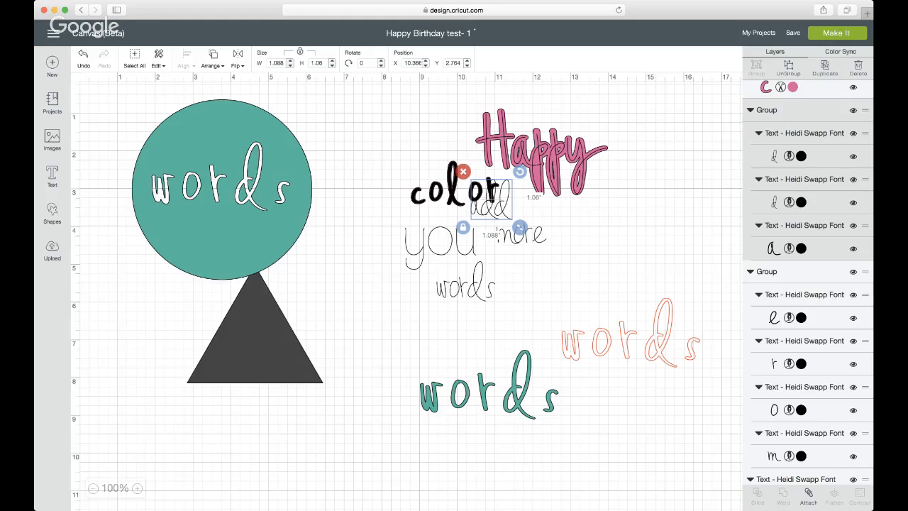
Insert a score line and recolor the triangle white (#FFFFFF)
{"action": "left_click", "coordinate": [54, 213]}
{"action": "left_click", "coordinate": [132, 324]}
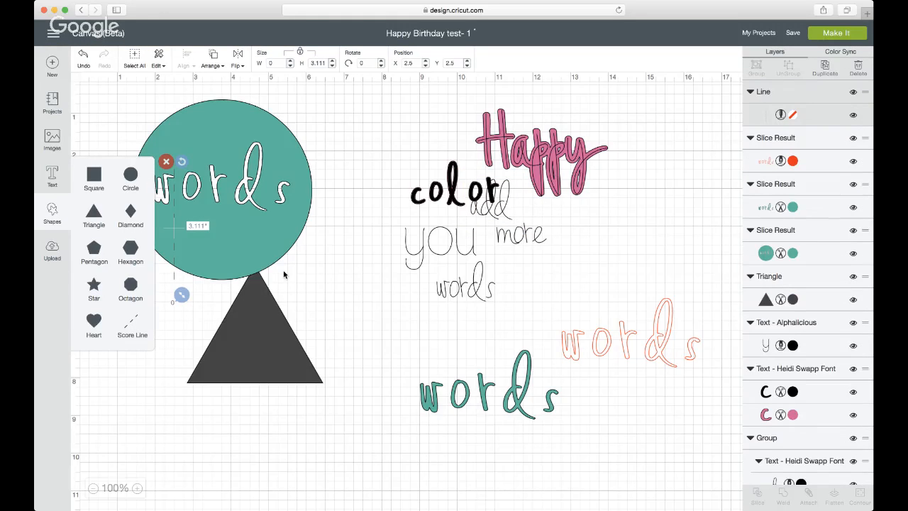
{"action": "left_click", "coordinate": [273, 305]}
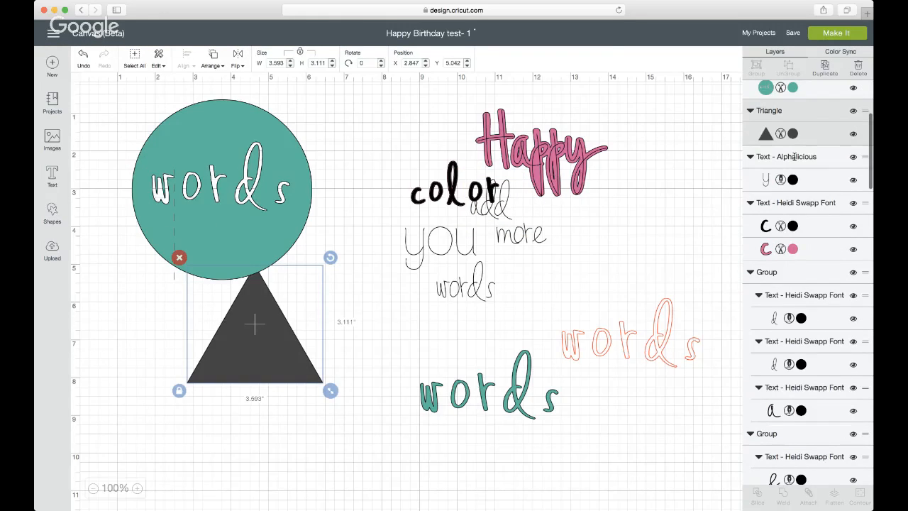
{"action": "left_click", "coordinate": [793, 134]}
{"action": "left_click", "coordinate": [636, 179]}
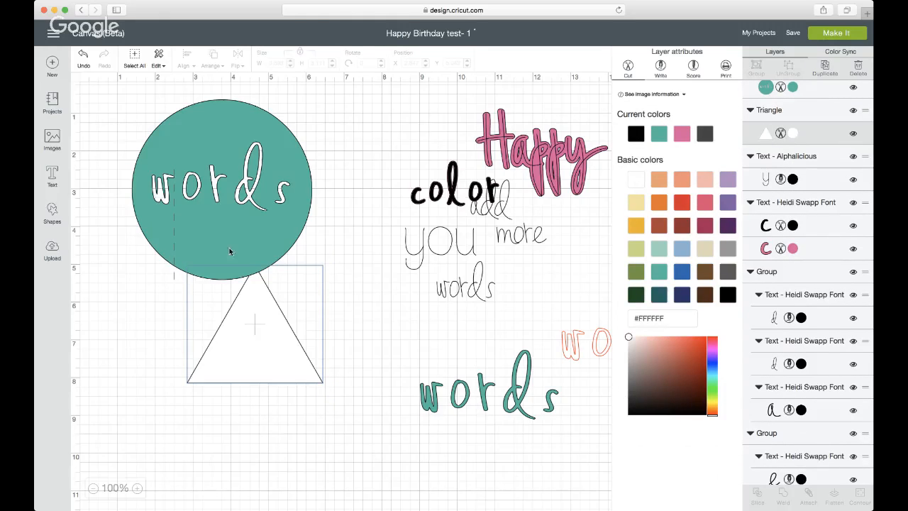
Place the score line near the triangle's middle and move the circle away to X 7.986, Y 0.25
{"action": "left_click", "coordinate": [175, 252]}
{"action": "left_click_drag", "start_coordinate": [176, 253], "coordinate": [260, 357]}
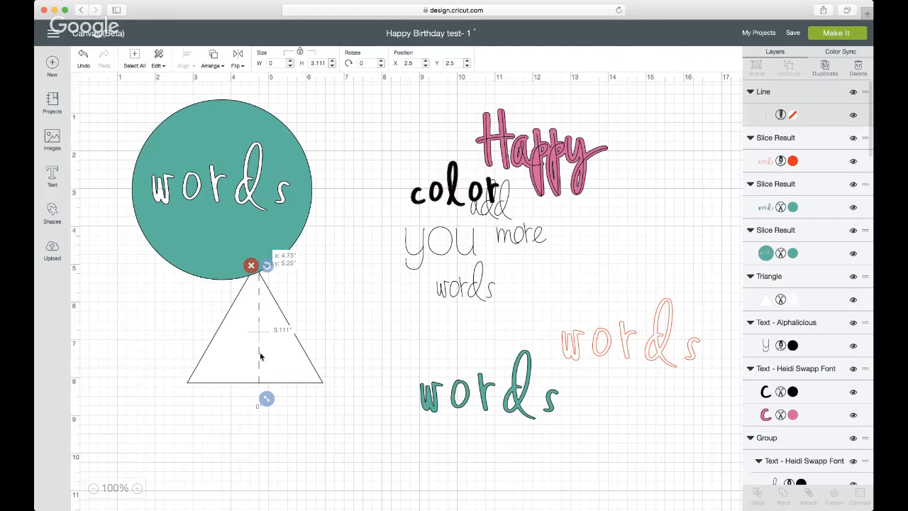
{"action": "left_click_drag", "start_coordinate": [234, 234], "coordinate": [483, 219]}
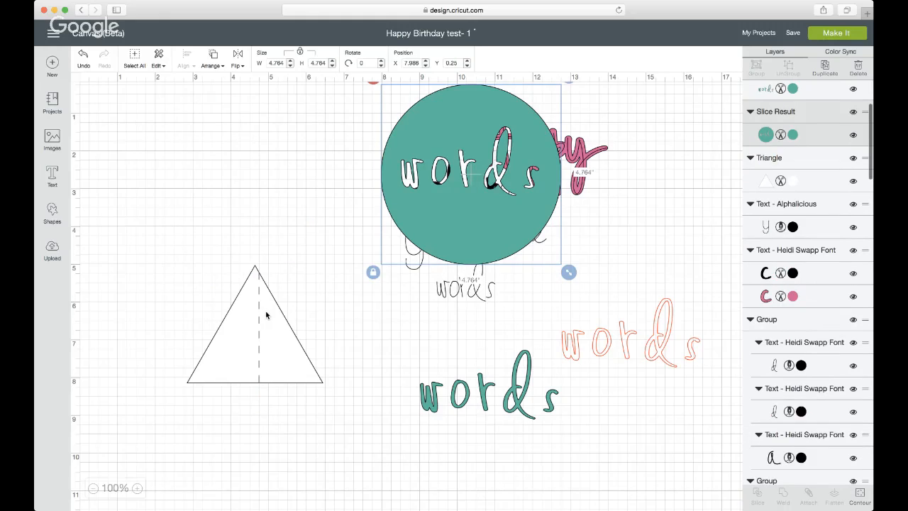
Align the score line and the triangle on their common center
{"action": "left_click_drag", "start_coordinate": [159, 230], "coordinate": [379, 434]}
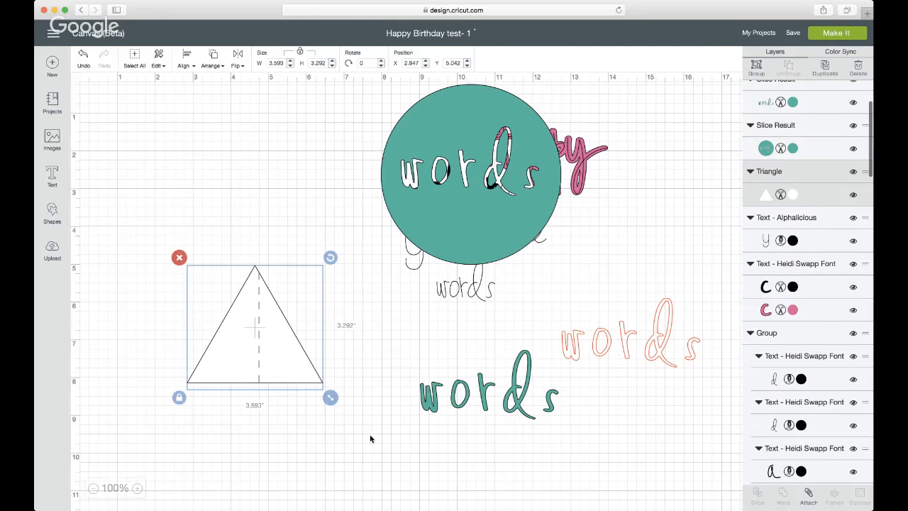
{"action": "left_click", "coordinate": [192, 66]}
{"action": "left_click", "coordinate": [182, 175]}
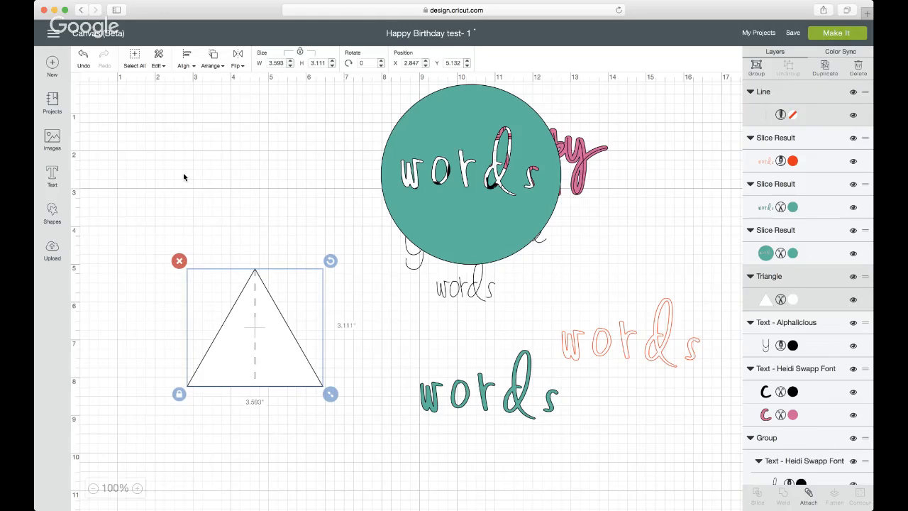
{"action": "left_click", "coordinate": [211, 181]}
Duplicate the score line and center both score lines with the triangle
{"action": "left_click", "coordinate": [255, 341]}
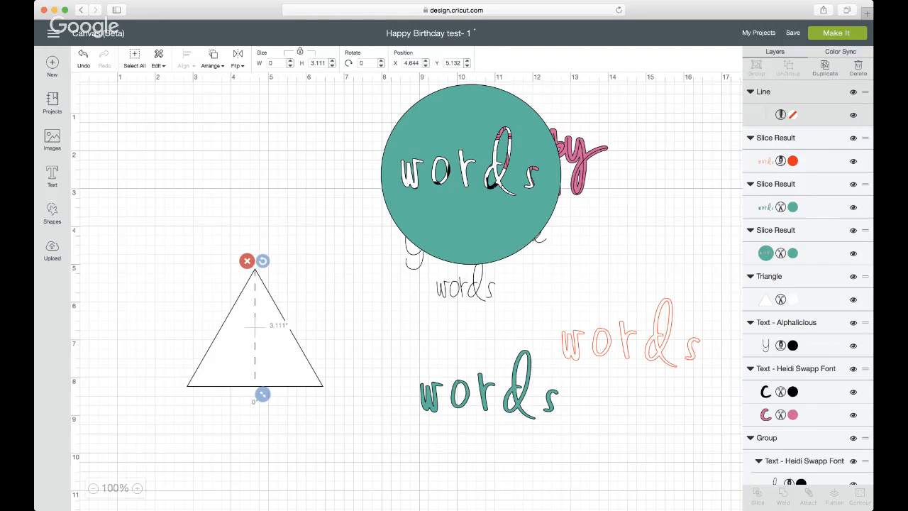
{"action": "left_click", "coordinate": [826, 67]}
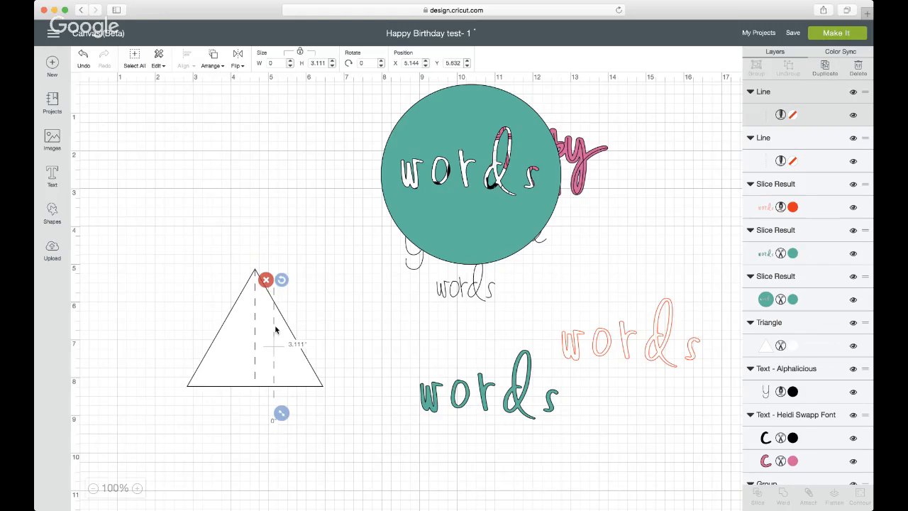
{"action": "left_click_drag", "start_coordinate": [167, 241], "coordinate": [345, 444]}
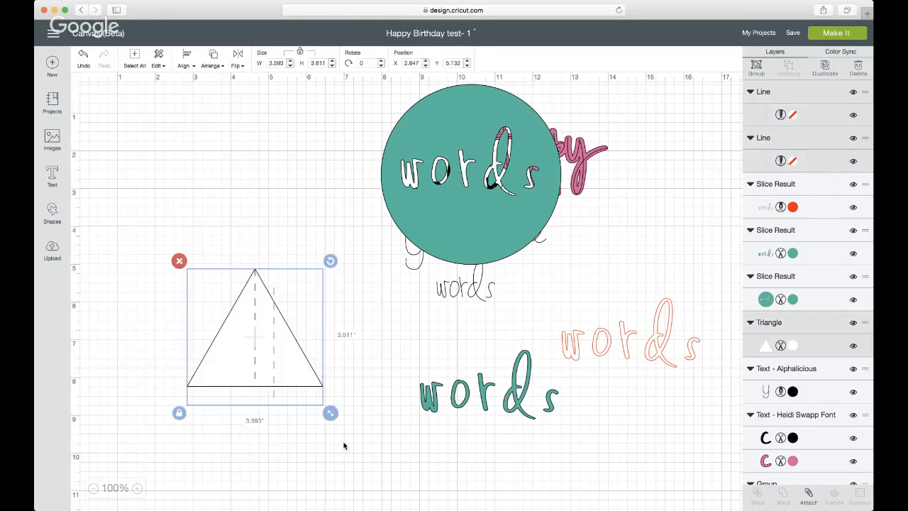
{"action": "left_click", "coordinate": [185, 58]}
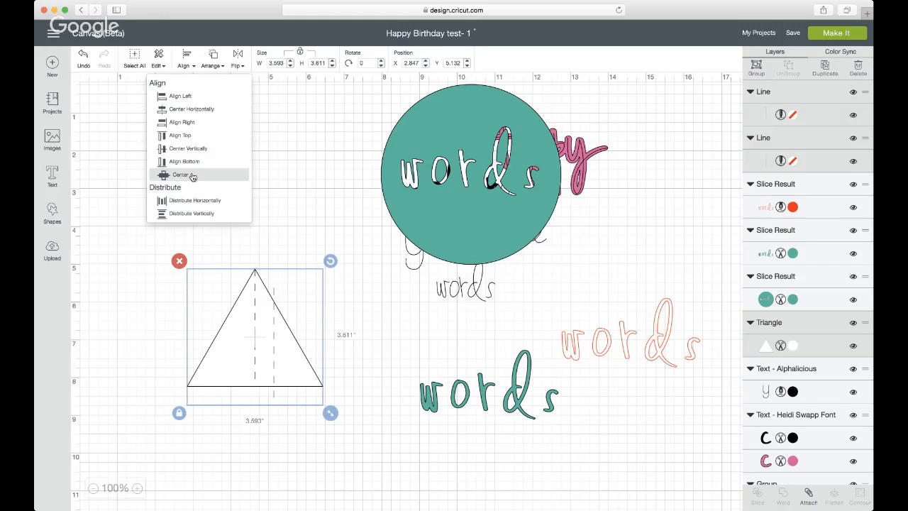
{"action": "left_click", "coordinate": [191, 176]}
{"action": "left_click", "coordinate": [202, 179]}
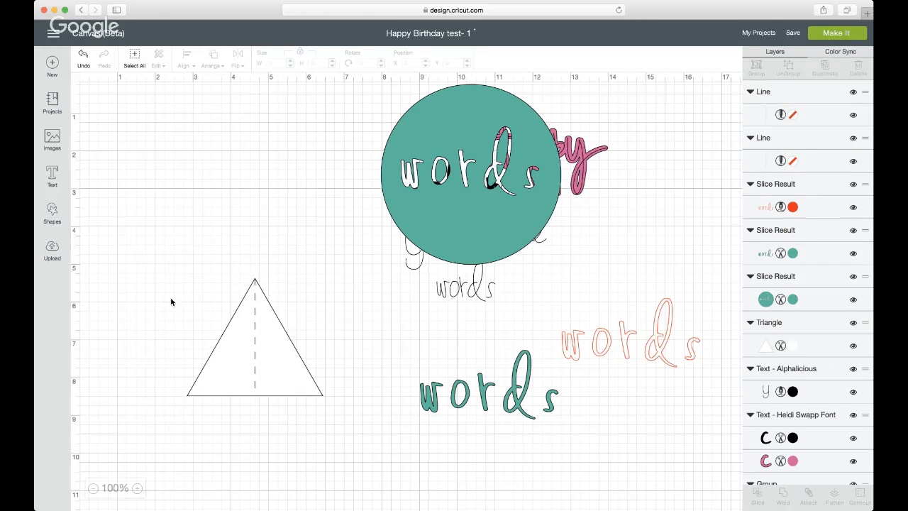
Attach both score lines to the triangle and move the attached design to X 2.431, Y 1.688
{"action": "left_click_drag", "start_coordinate": [135, 243], "coordinate": [353, 440]}
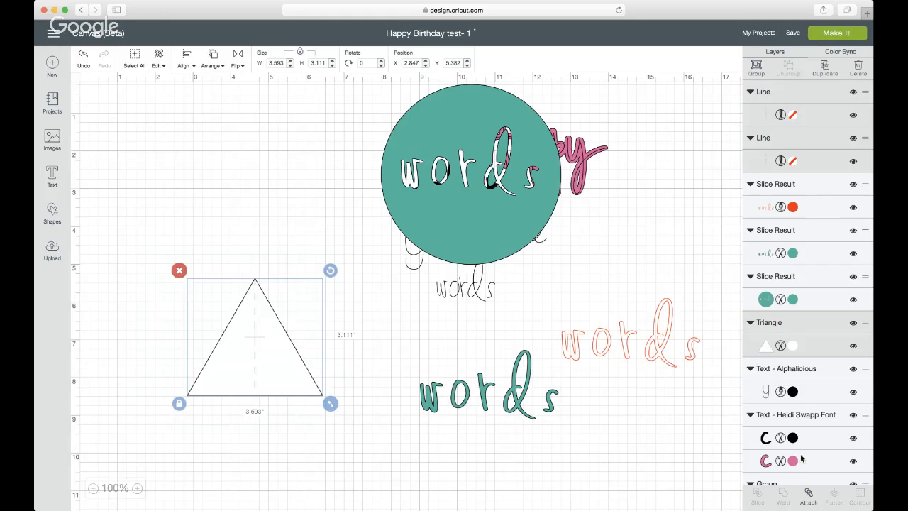
{"action": "left_click", "coordinate": [809, 495]}
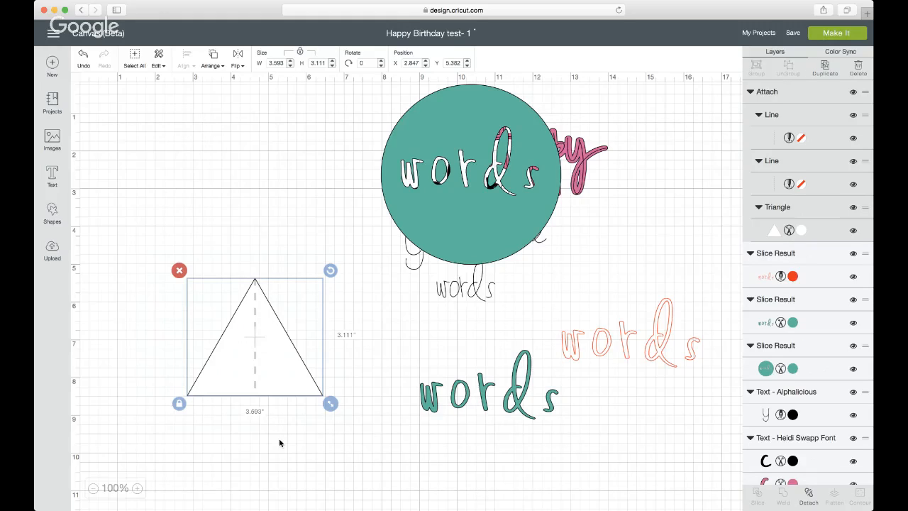
{"action": "left_click_drag", "start_coordinate": [276, 357], "coordinate": [259, 218]}
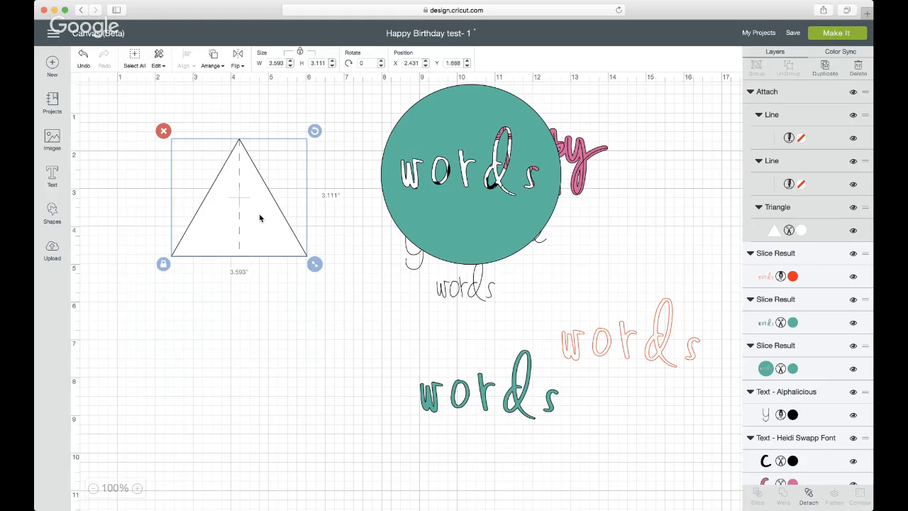
{"action": "left_click", "coordinate": [191, 335]}
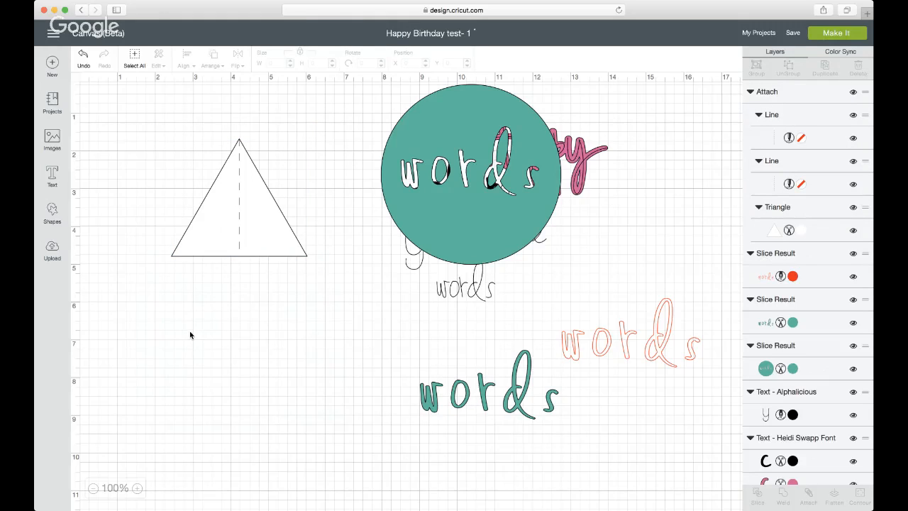
Detach the score lines from the triangle and move both to X 3.338, one at Y 1.576 and the other at Y 1.563
{"action": "left_click", "coordinate": [240, 203]}
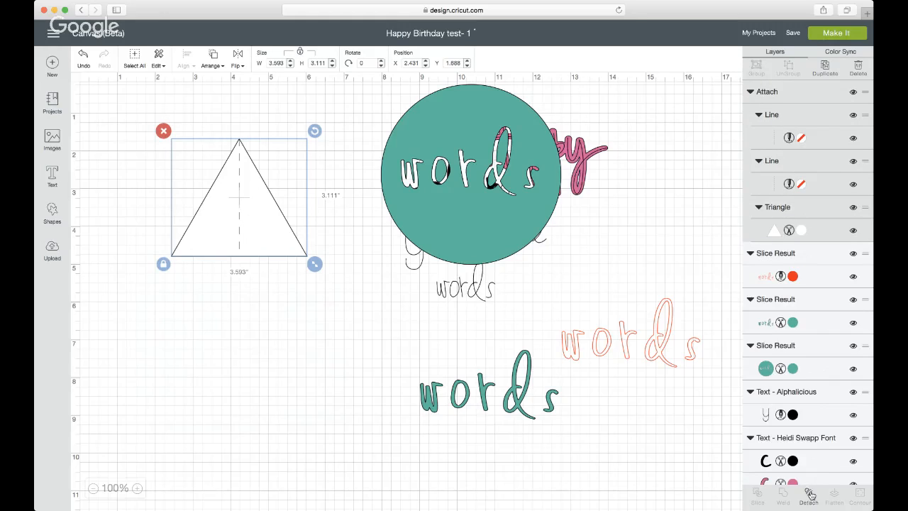
{"action": "left_click", "coordinate": [809, 493]}
{"action": "left_click", "coordinate": [239, 213]}
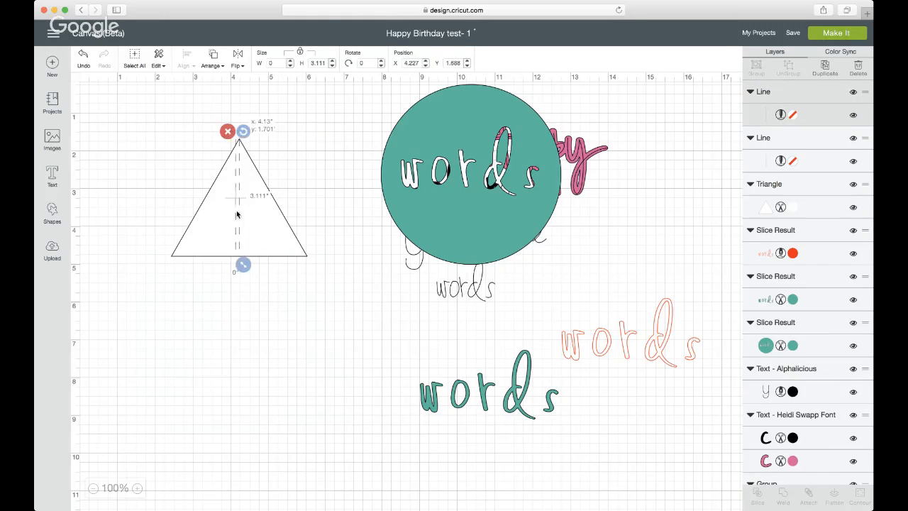
{"action": "key", "text": "Left"}
{"action": "key", "text": "Left"}
{"action": "key", "text": "Left"}
{"action": "key", "text": "Left"}
{"action": "key", "text": "Left"}
{"action": "key", "text": "Left"}
{"action": "key", "text": "Left"}
{"action": "key", "text": "Left"}
{"action": "key", "text": "Left"}
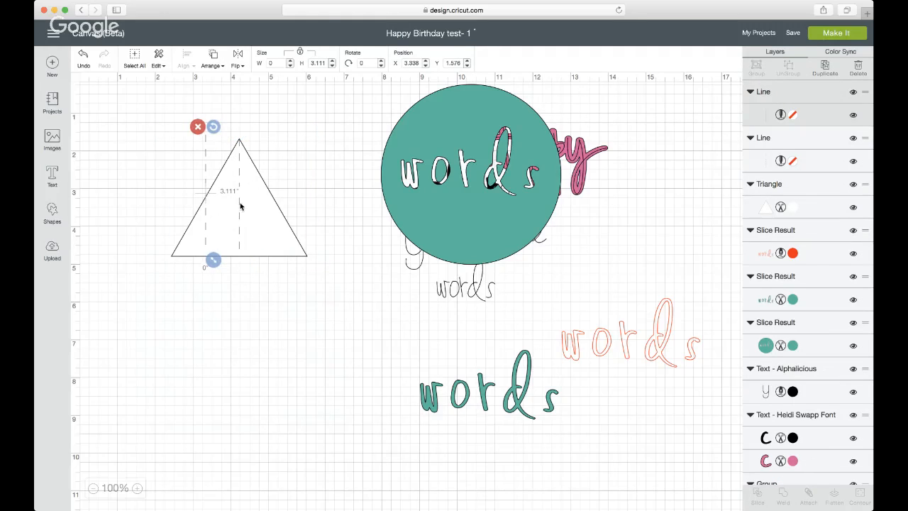
{"action": "left_click", "coordinate": [240, 207]}
{"action": "left_click_drag", "start_coordinate": [239, 207], "coordinate": [207, 202]}
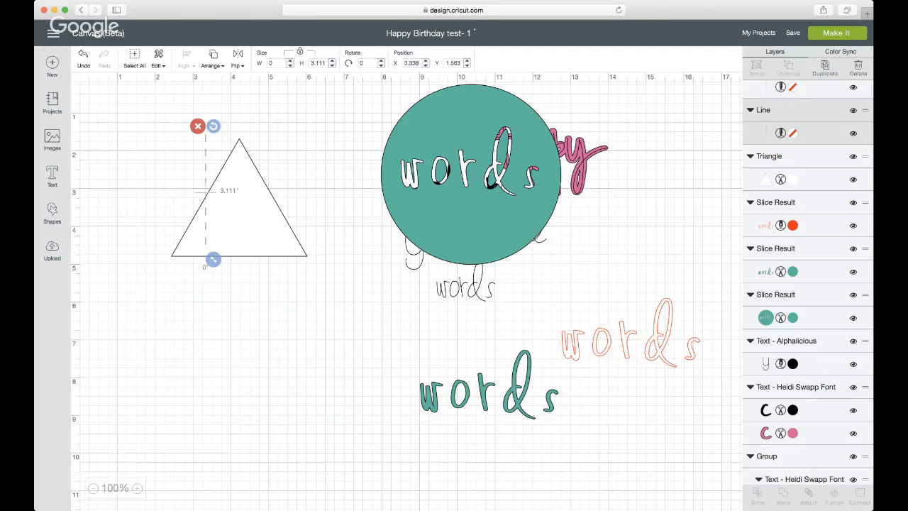
{"action": "key", "text": "super+Tab"}
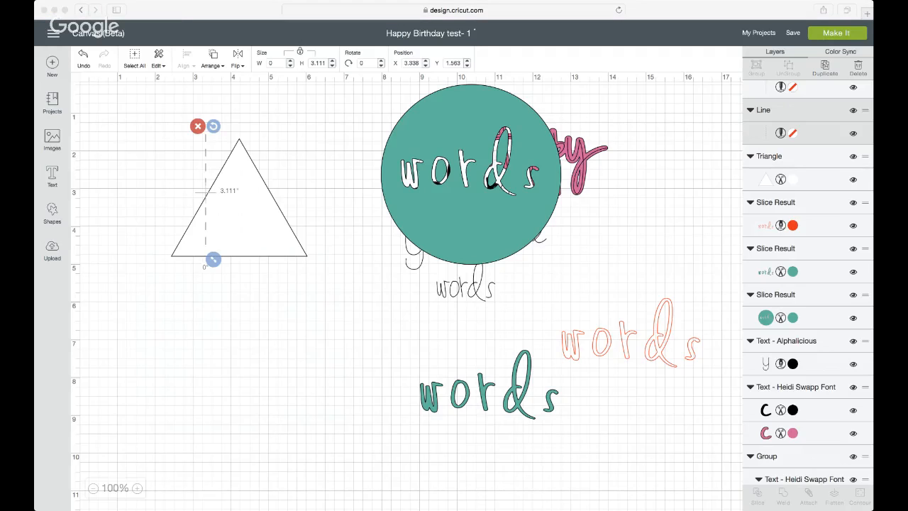
{"action": "left_click", "coordinate": [180, 10]}
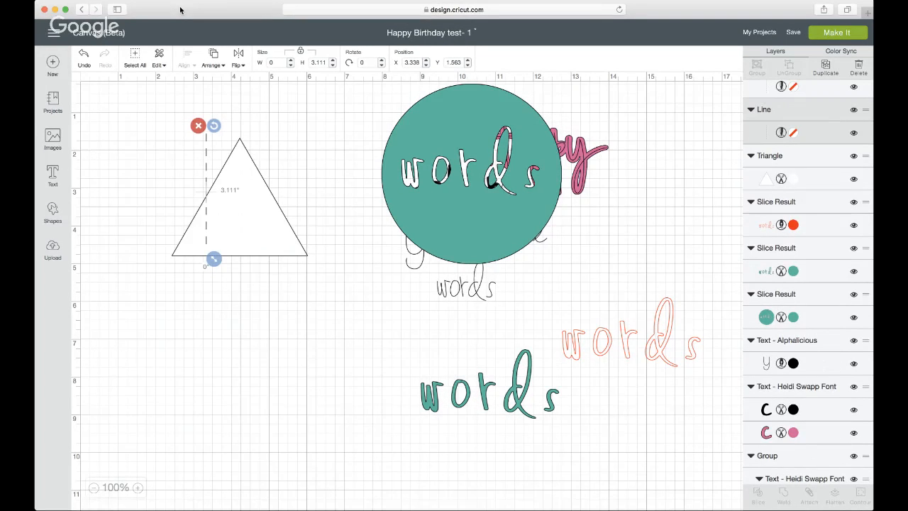
{"action": "key", "text": "super+Tab"}
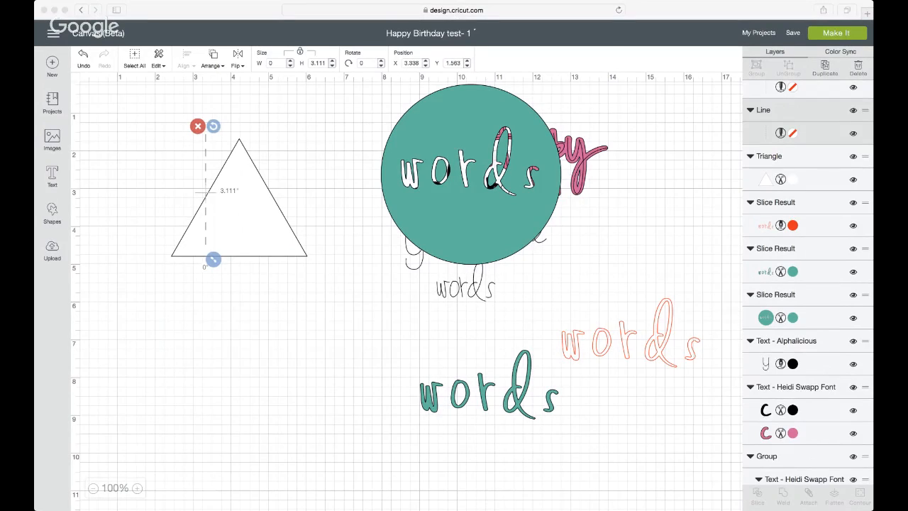